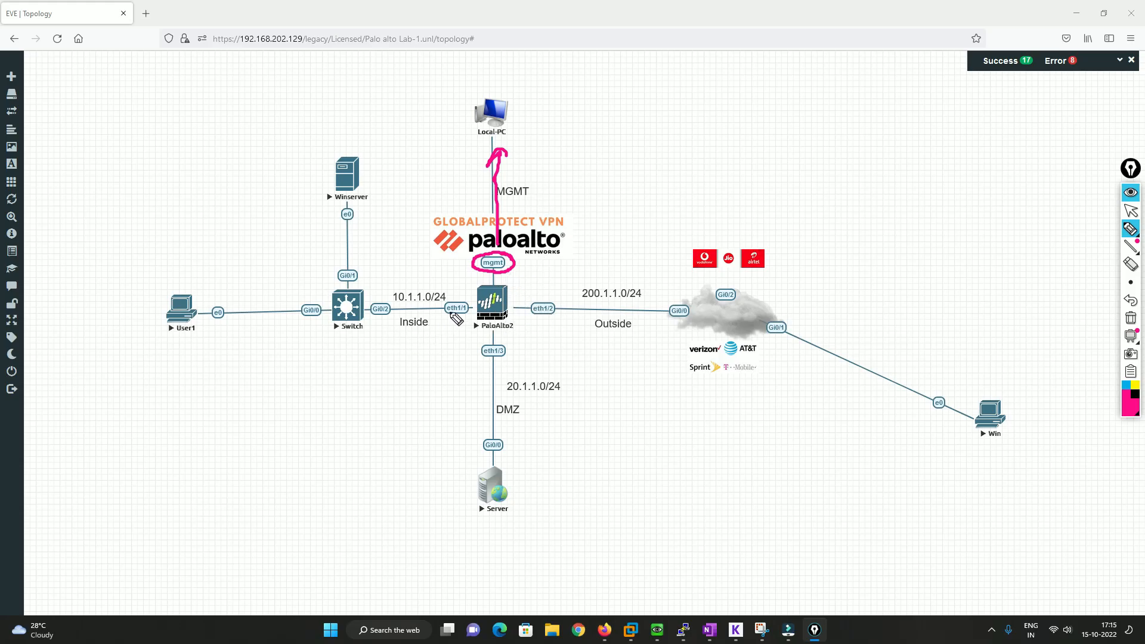
Circle eth1/1, Inside, eth1/2 and Outside on the topology, and mark the link to the cloud as Internet
mouse_move(467, 295)
mouse_down()
mouse_move(442, 305)
mouse_move(449, 318)
mouse_move(471, 308)
mouse_move(460, 292)
mouse_up()
mouse_move(400, 332)
mouse_down()
mouse_move(424, 333)
mouse_move(409, 318)
mouse_move(432, 334)
mouse_up()
mouse_move(559, 307)
mouse_down()
mouse_move(552, 298)
mouse_move(531, 312)
mouse_move(555, 320)
mouse_move(558, 307)
mouse_up()
mouse_move(631, 310)
mouse_down()
mouse_move(606, 310)
mouse_move(641, 327)
mouse_move(634, 311)
mouse_move(770, 291)
mouse_up()
mouse_move(762, 294)
mouse_down()
mouse_move(757, 309)
mouse_move(833, 266)
mouse_up()
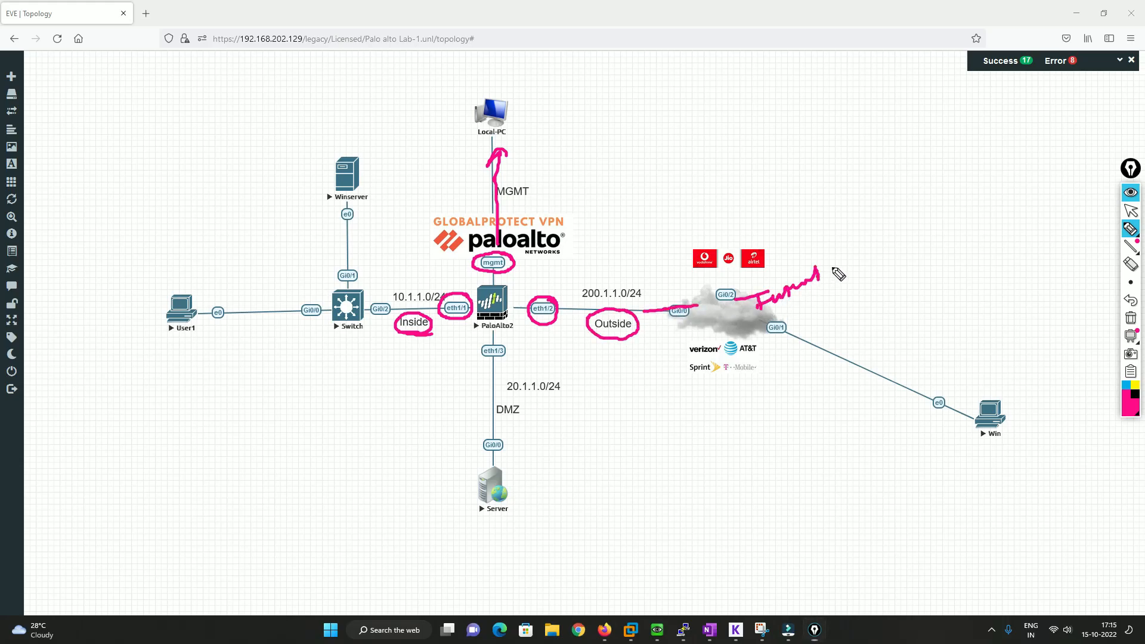
Circle and underline the provider logos below the cloud, and underline those above it with freehand strokes
mouse_move(739, 332)
mouse_down()
mouse_move(709, 331)
mouse_move(750, 384)
mouse_up()
drag(702, 356, 720, 354)
mouse_move(700, 367)
mouse_down()
mouse_move(756, 351)
mouse_move(741, 369)
mouse_up()
mouse_move(732, 276)
mouse_down()
mouse_move(774, 273)
mouse_move(824, 238)
mouse_up()
drag(766, 374, 807, 350)
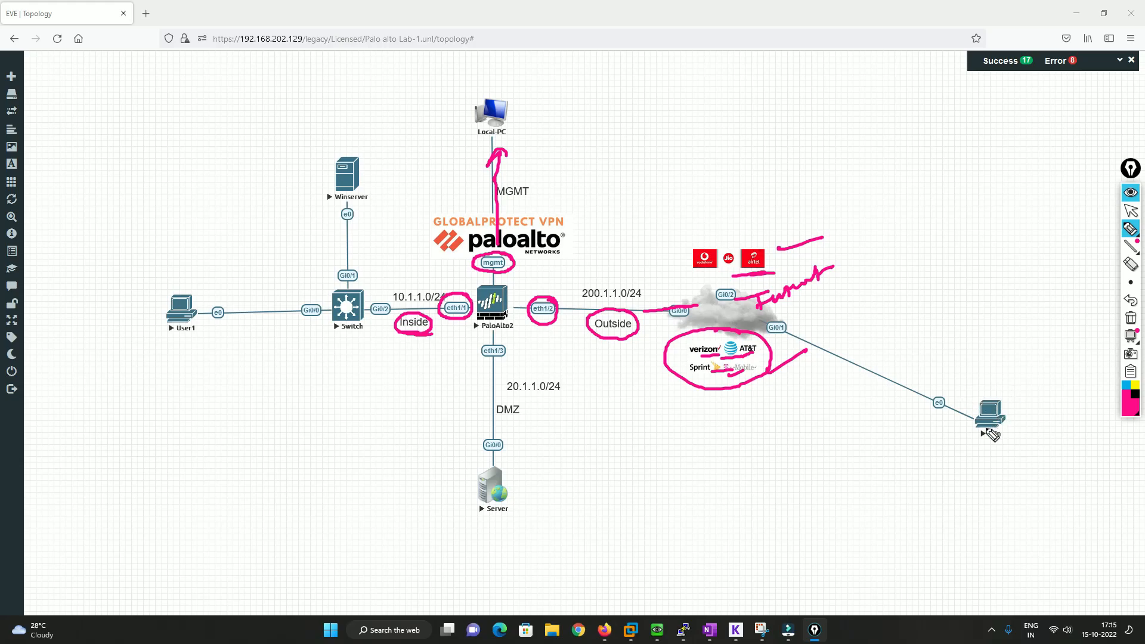
Box the Win PC, annotate it as Home, and draw an arrow from the cloud back to the PaloAlto2 firewall
drag(984, 427, 973, 452)
mouse_move(958, 389)
mouse_down()
mouse_move(1018, 383)
mouse_move(1021, 456)
mouse_move(1009, 480)
mouse_move(1052, 463)
mouse_up()
mouse_move(781, 329)
mouse_down()
mouse_move(671, 309)
mouse_move(512, 308)
mouse_move(520, 318)
mouse_up()
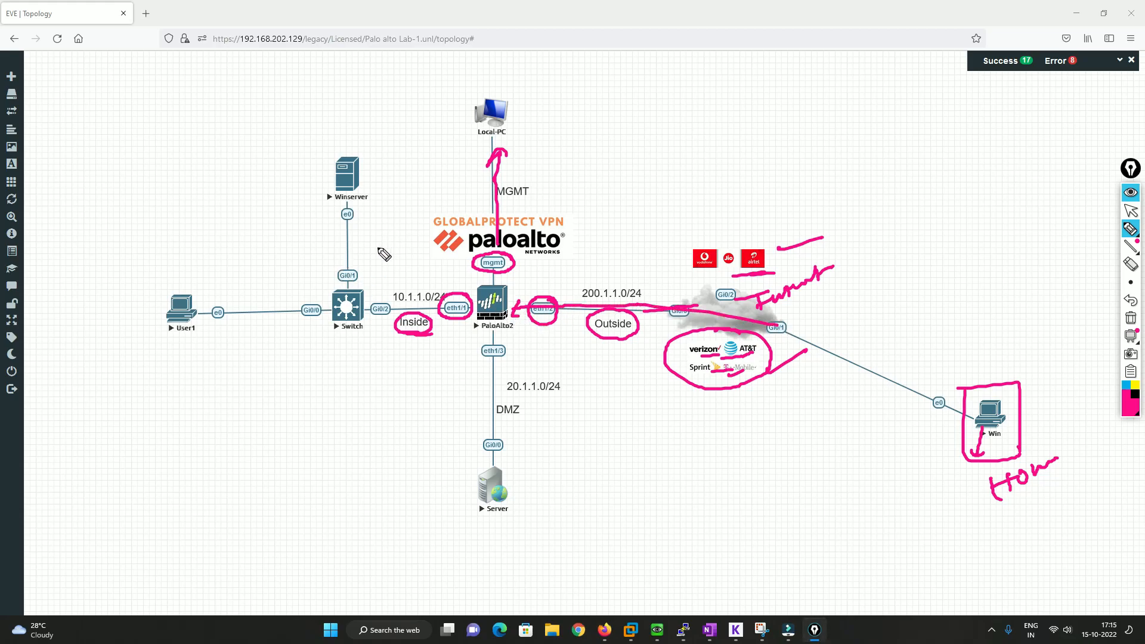
Circle Winserver and Server, draw an arrow from PaloAlto2 towards the DMZ, and clear all annotations
mouse_move(365, 154)
mouse_down()
mouse_move(357, 144)
mouse_move(382, 172)
mouse_up()
drag(474, 450, 484, 448)
drag(468, 518, 460, 453)
drag(494, 325, 487, 398)
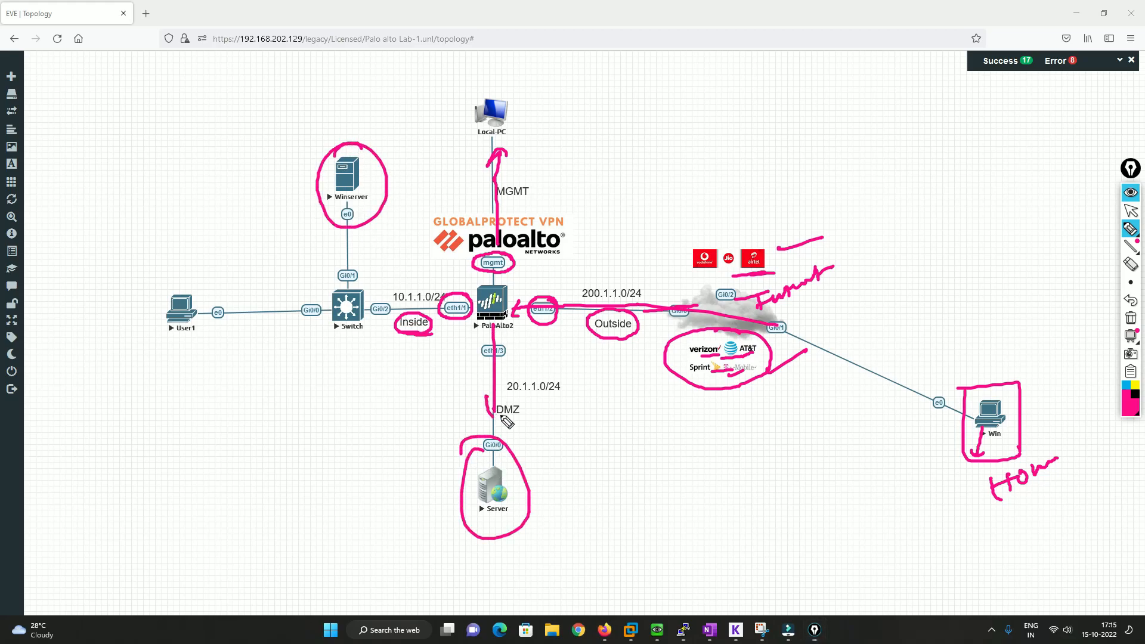
click(1131, 318)
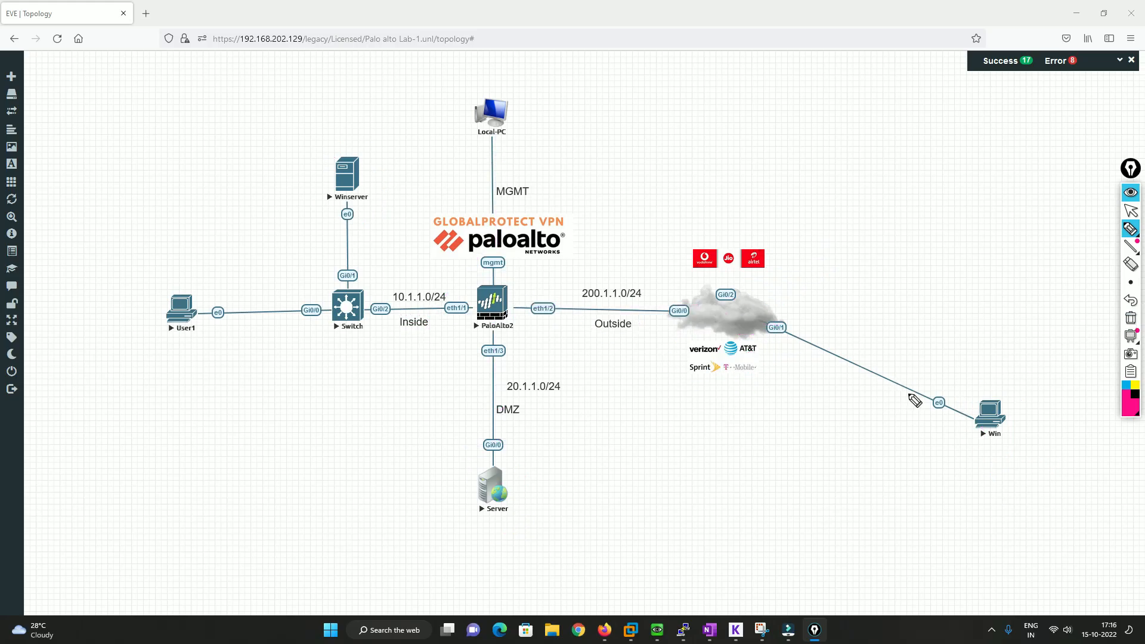
Sketch the path from Win through PaloAlto2 to the DMZ server, write a HIP Configure note, circle Win, and clear the annotations
mouse_move(978, 429)
mouse_down()
mouse_move(620, 325)
mouse_move(511, 310)
mouse_move(498, 334)
mouse_move(491, 430)
mouse_move(500, 425)
mouse_up()
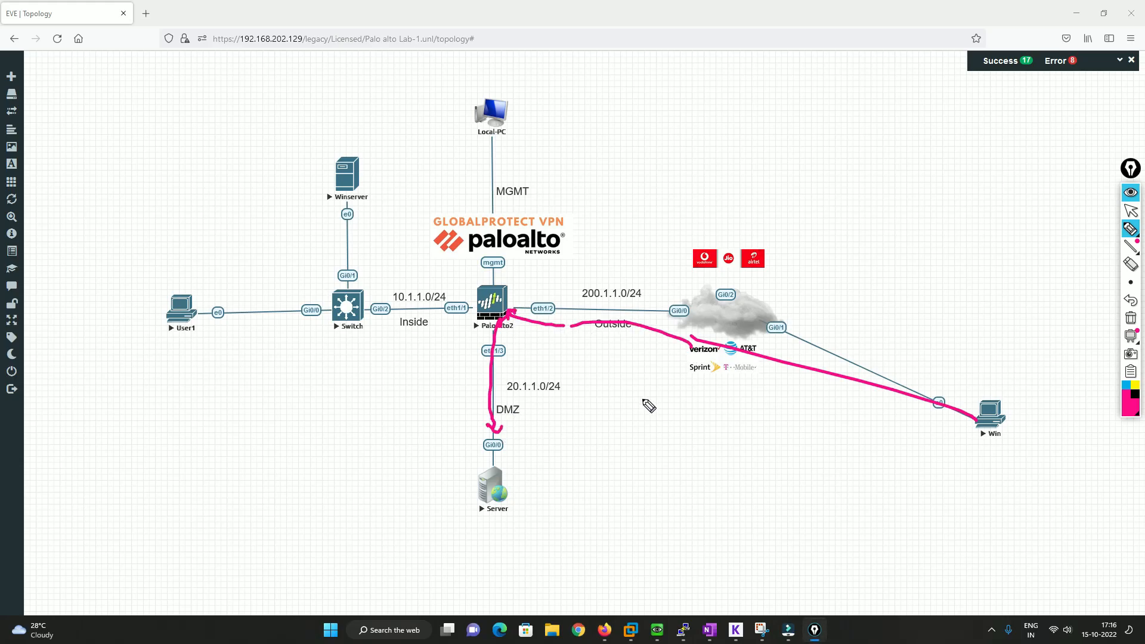
drag(849, 259, 859, 285)
drag(865, 258, 864, 282)
mouse_move(851, 276)
mouse_down()
mouse_move(881, 267)
mouse_move(890, 291)
mouse_move(908, 263)
mouse_move(913, 292)
mouse_move(934, 267)
mouse_move(983, 251)
mouse_up()
drag(939, 302, 970, 308)
mouse_move(1004, 384)
mouse_down()
mouse_move(979, 401)
mouse_move(990, 407)
mouse_up()
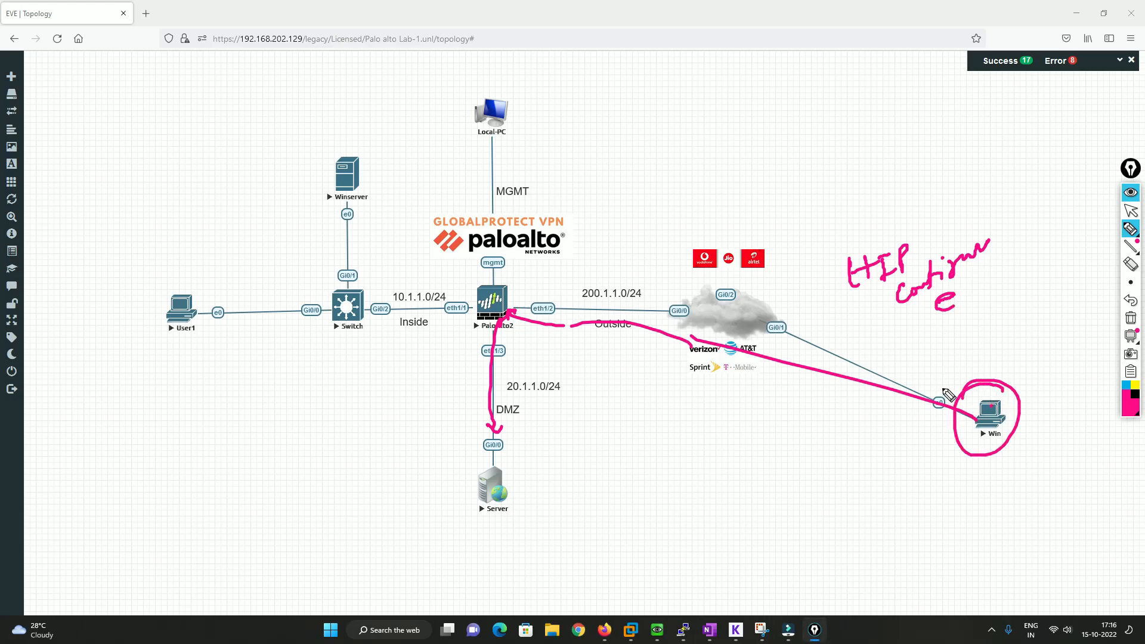
drag(496, 353, 503, 422)
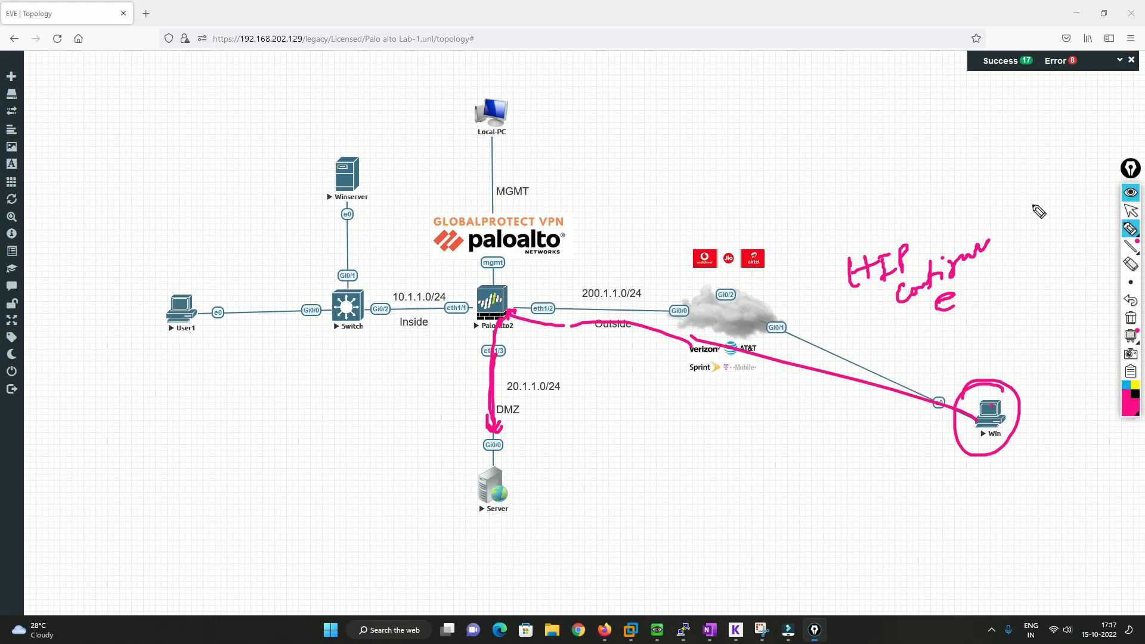
click(1130, 319)
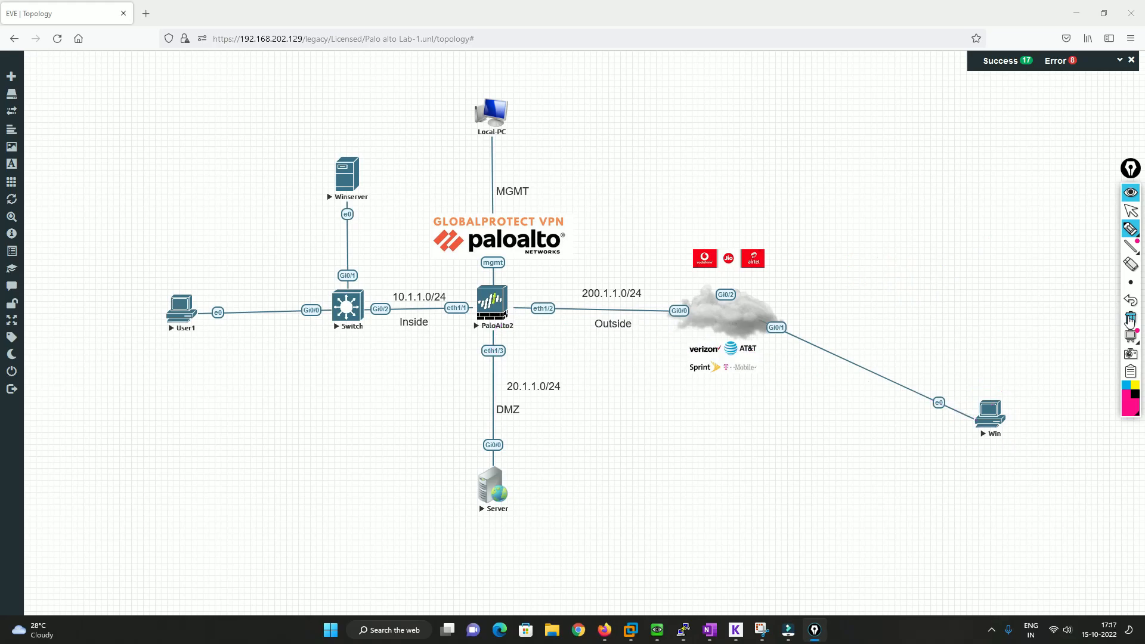
Handwrite License with a star-like mark beneath it on the topology's empty upper area, and clear it
click(1130, 227)
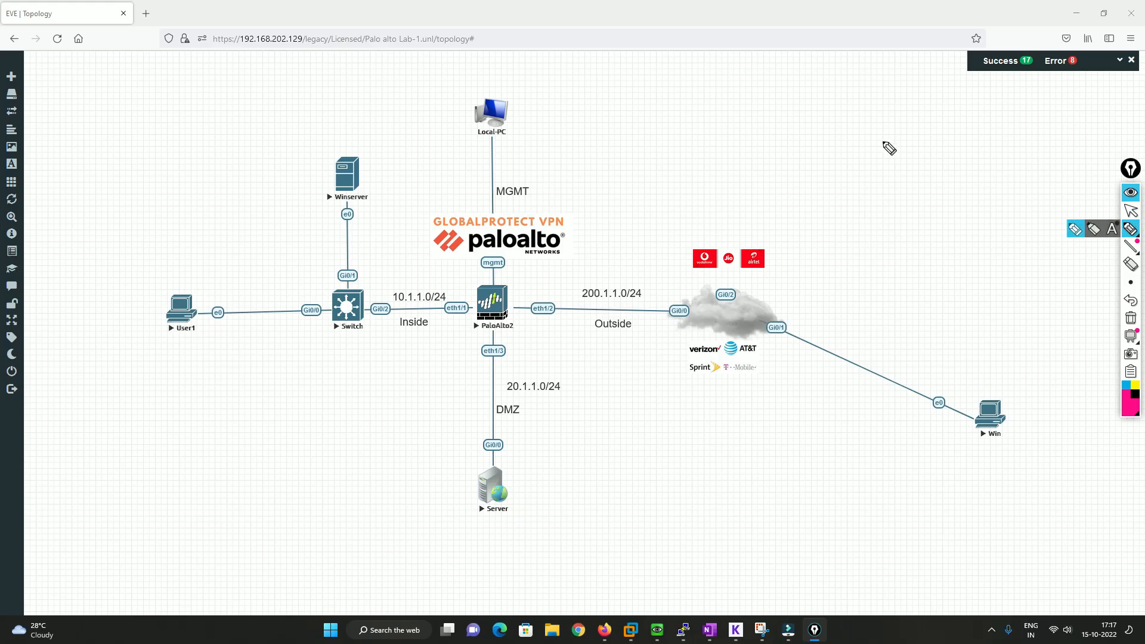
mouse_move(870, 133)
mouse_down()
mouse_move(870, 157)
mouse_move(944, 129)
mouse_move(906, 177)
mouse_up()
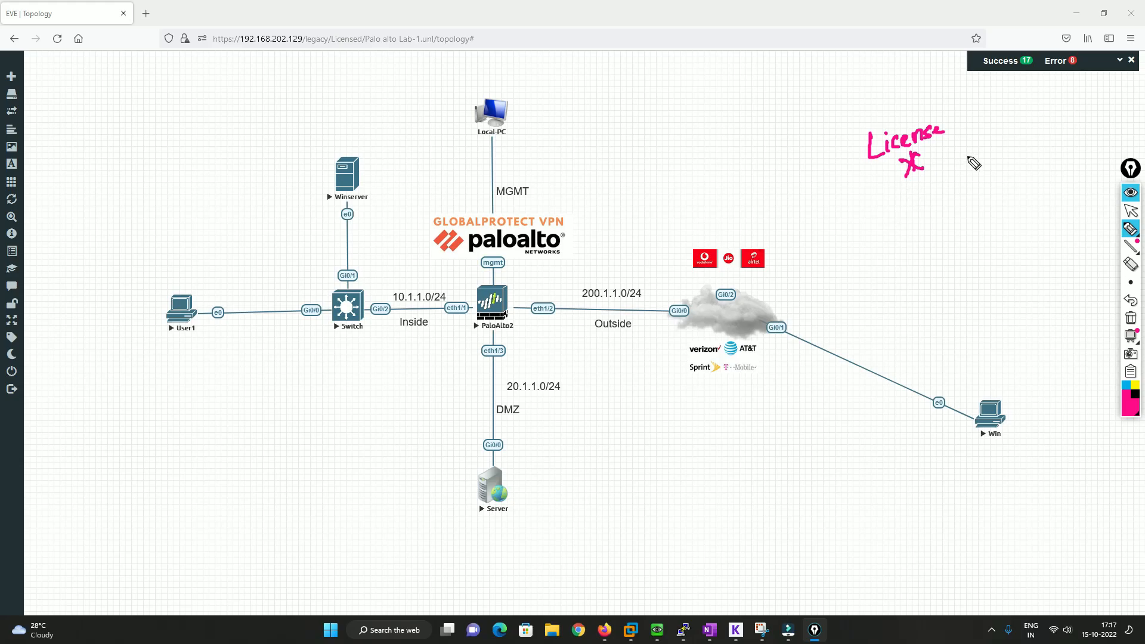
click(1135, 317)
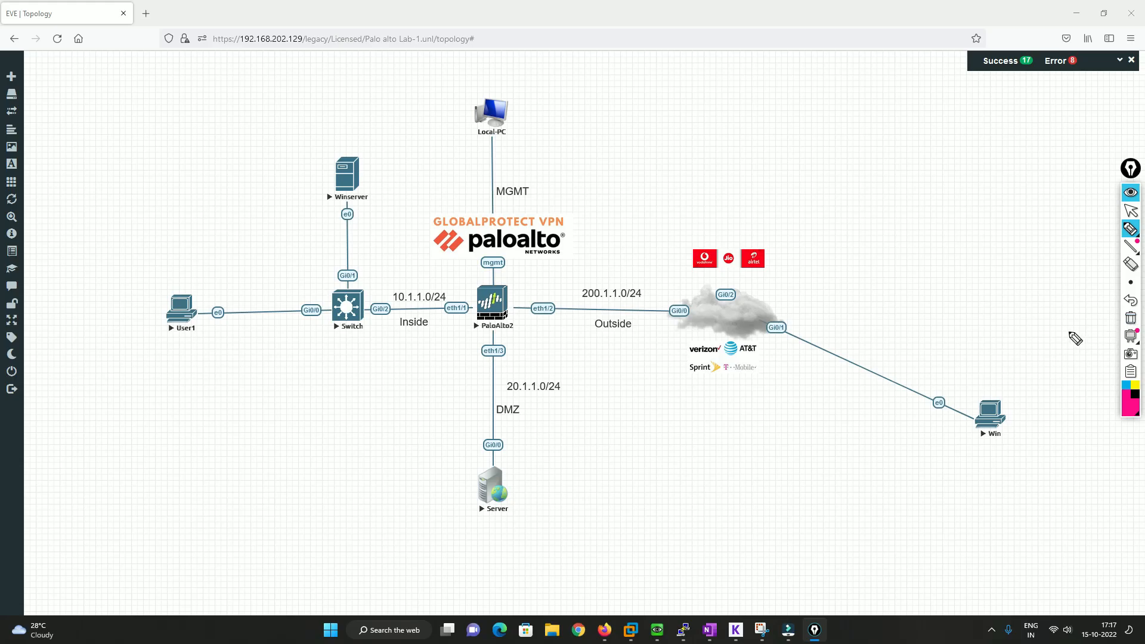
Open the console of the PaloAlto2 firewall and log in as admin with the account password
click(1130, 209)
click(490, 316)
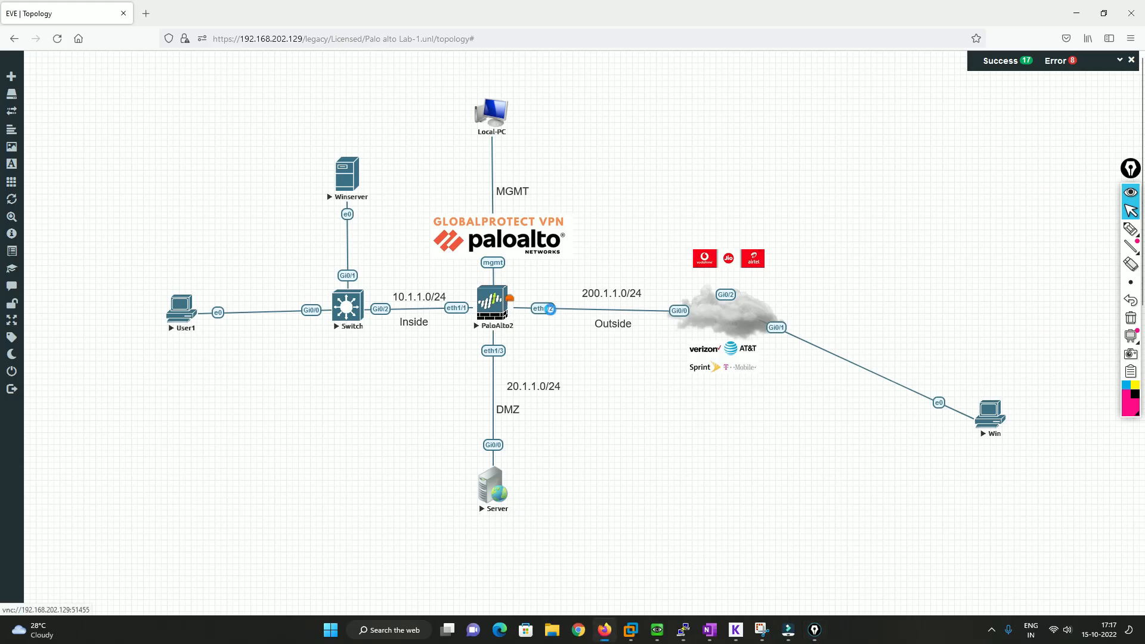
drag(486, 71, 706, 108)
text(admin)
key(Return)
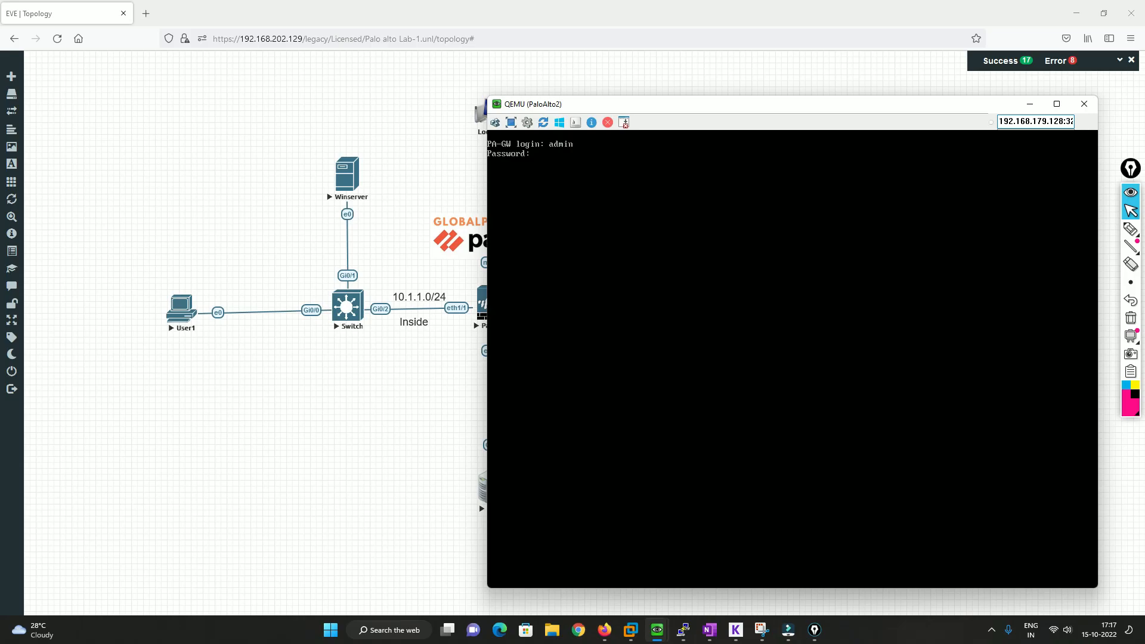
key(Return)
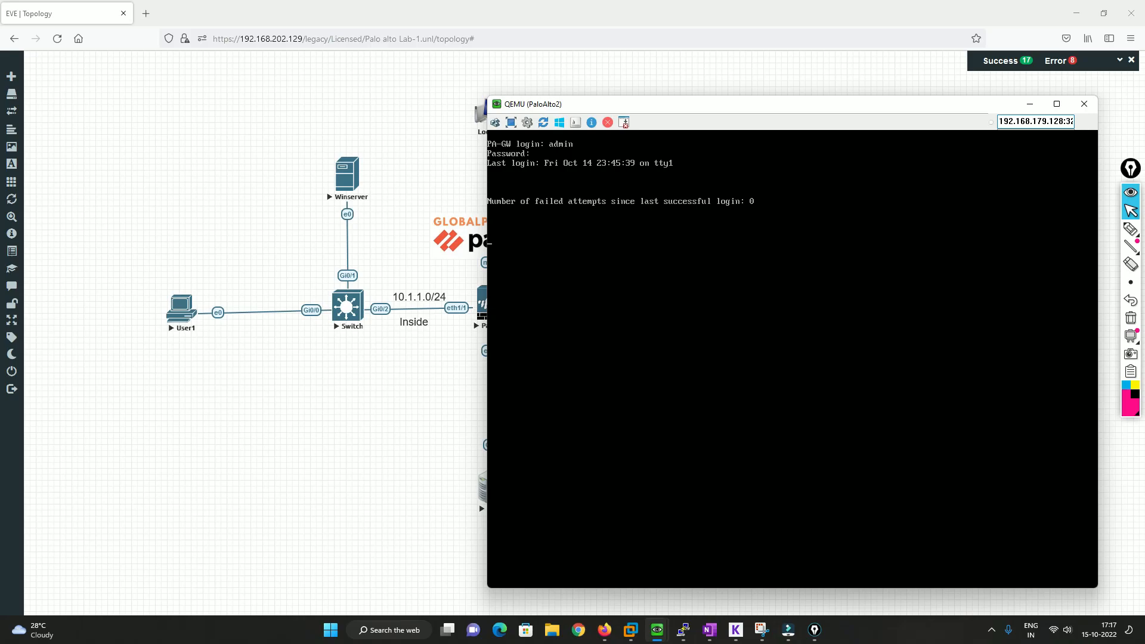
key(Return)
key(Return)
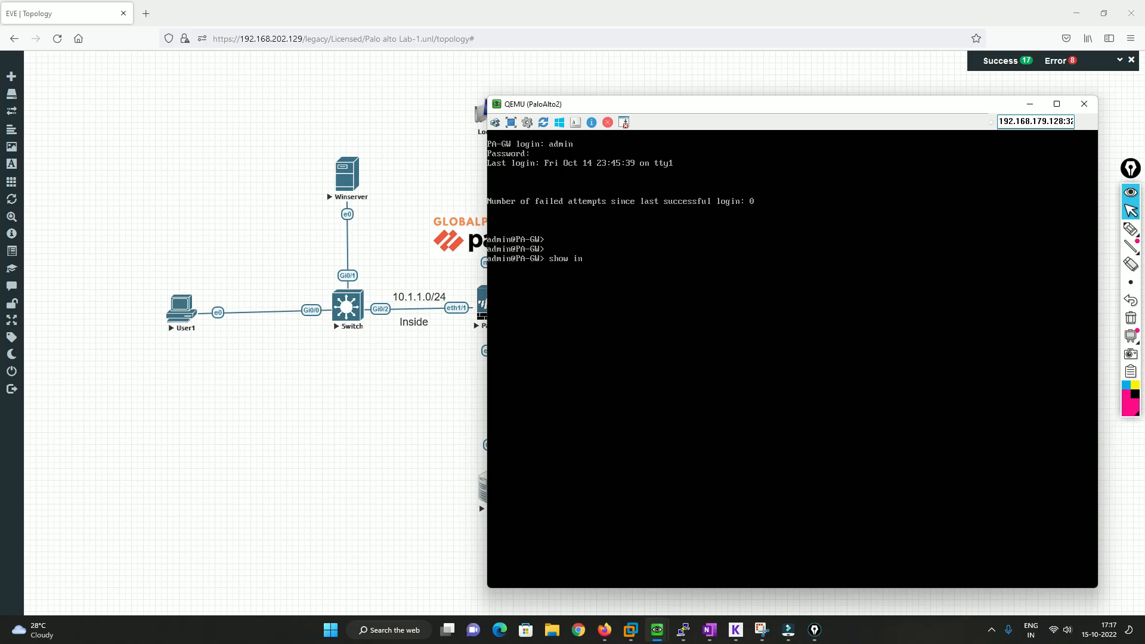
Display the firewall's management interface details with the command show interface management
text(show interface m)
key(Tab)
key(Return)
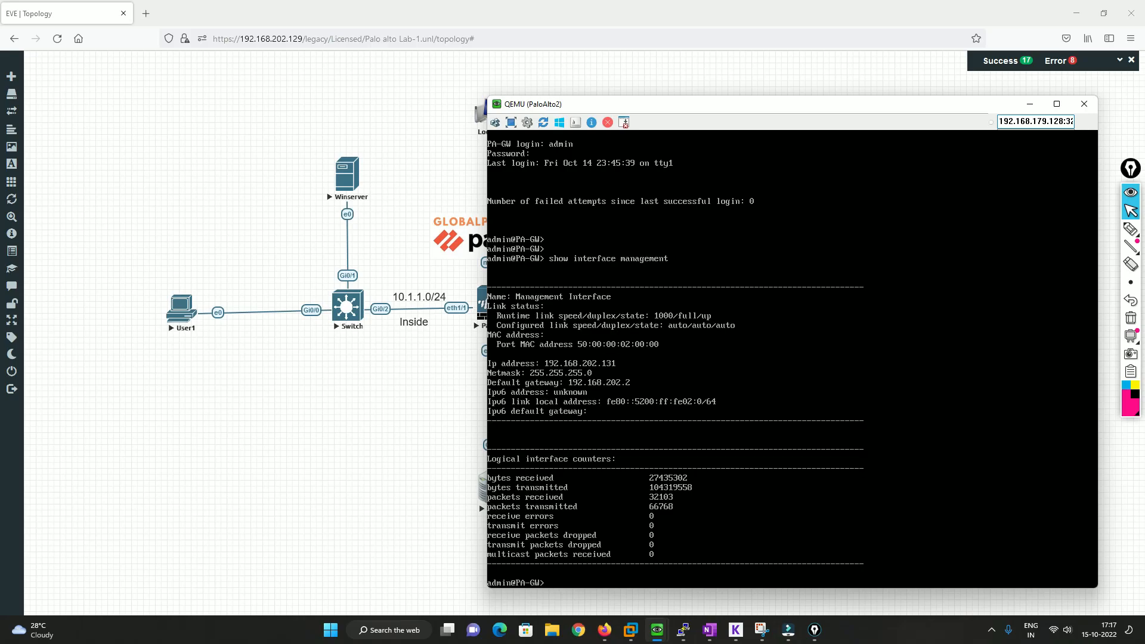
click(146, 13)
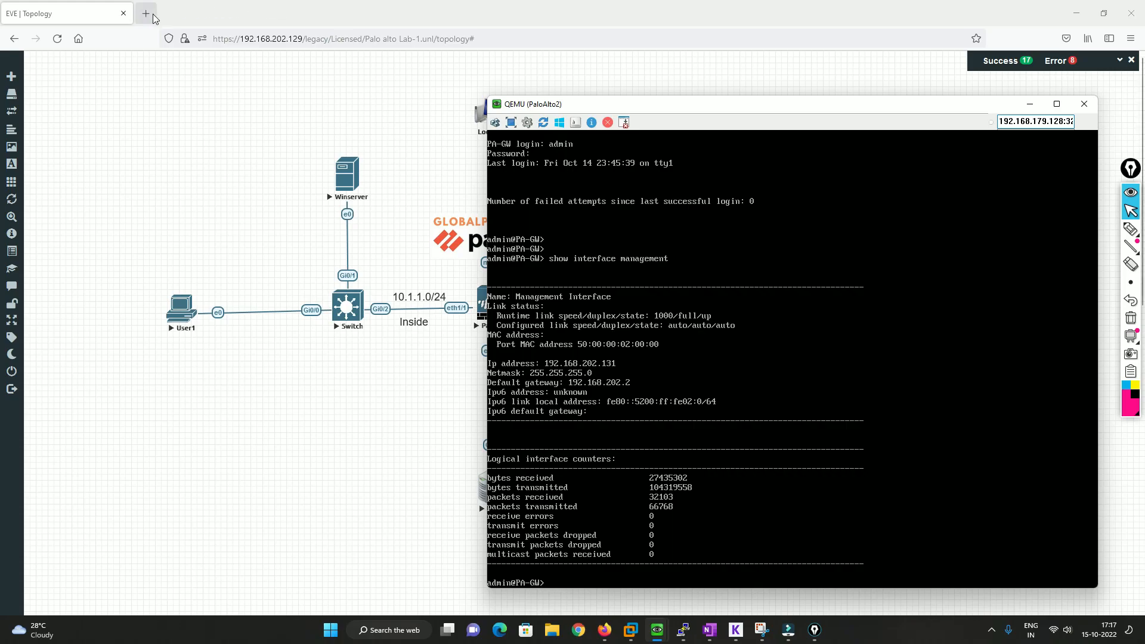
text(http)
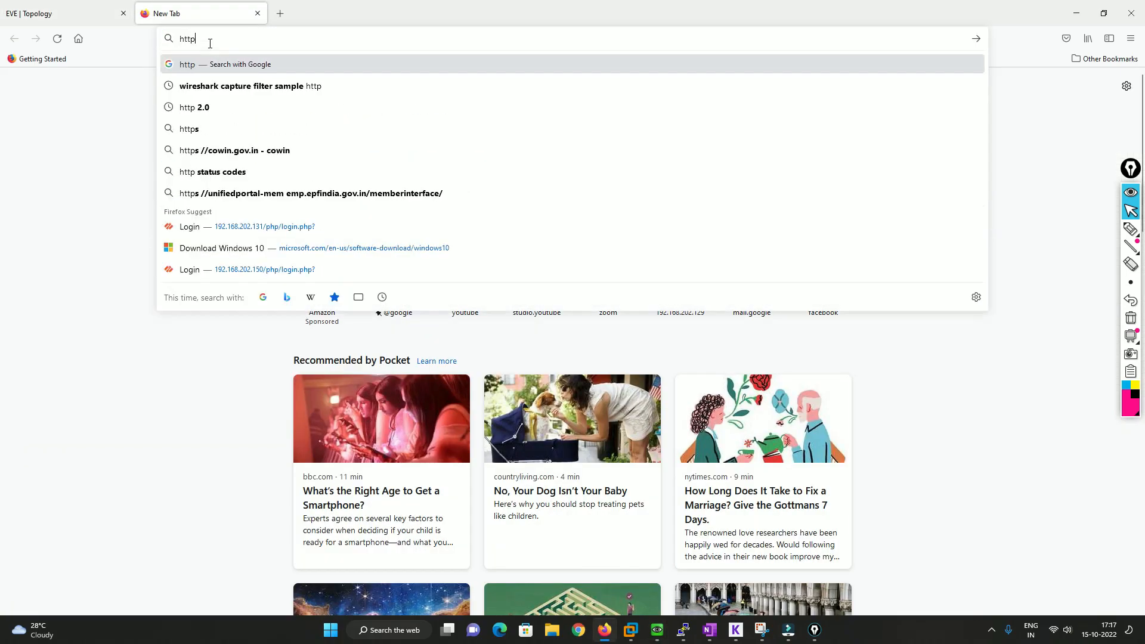
text(s://192.16)
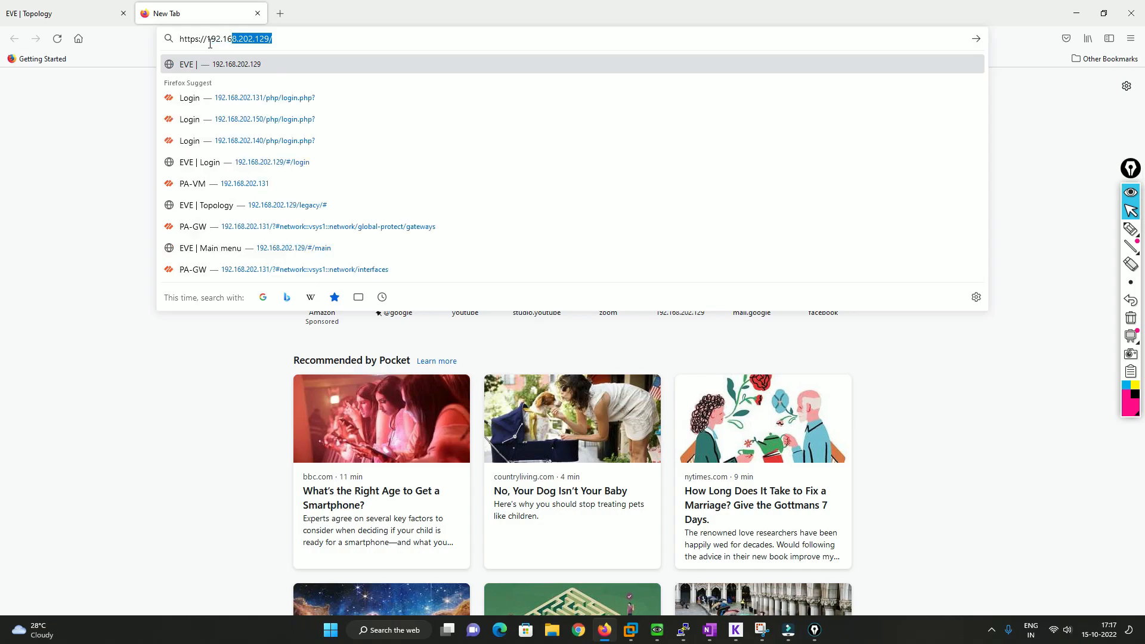
text(8.202.131)
key(Return)
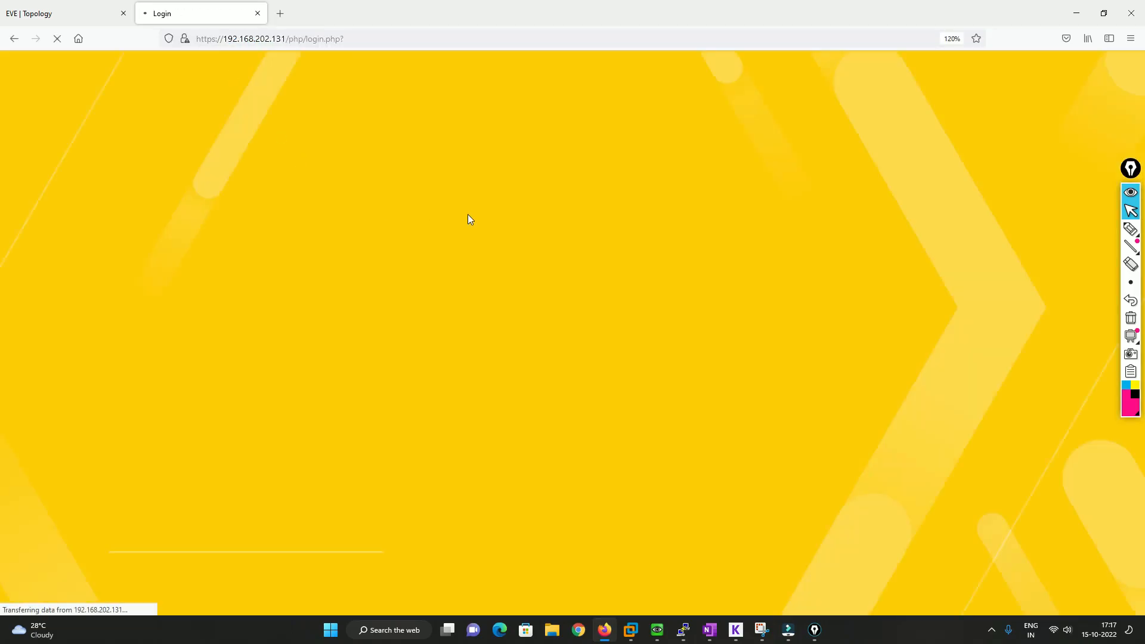
Log in to the firewall's web interface as admin with the account password
text(admin)
key(Tab)
text(•••••••••••)
key(Return)
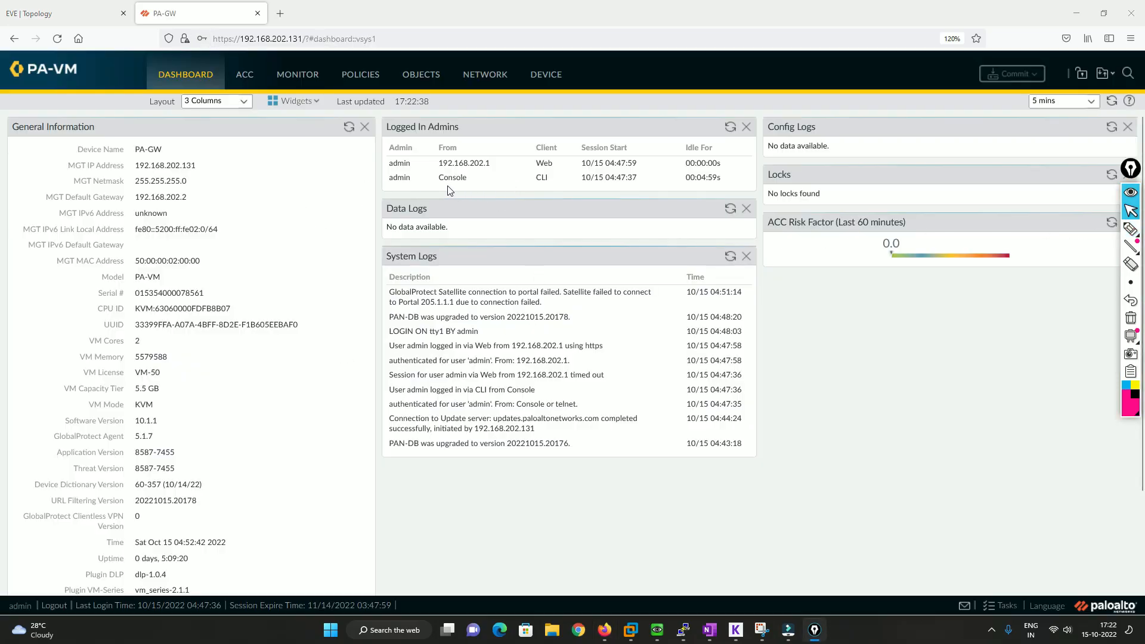
Open the HIP data collection settings of the GP-VPN agent config in the GP-VPN GlobalProtect portal
click(472, 81)
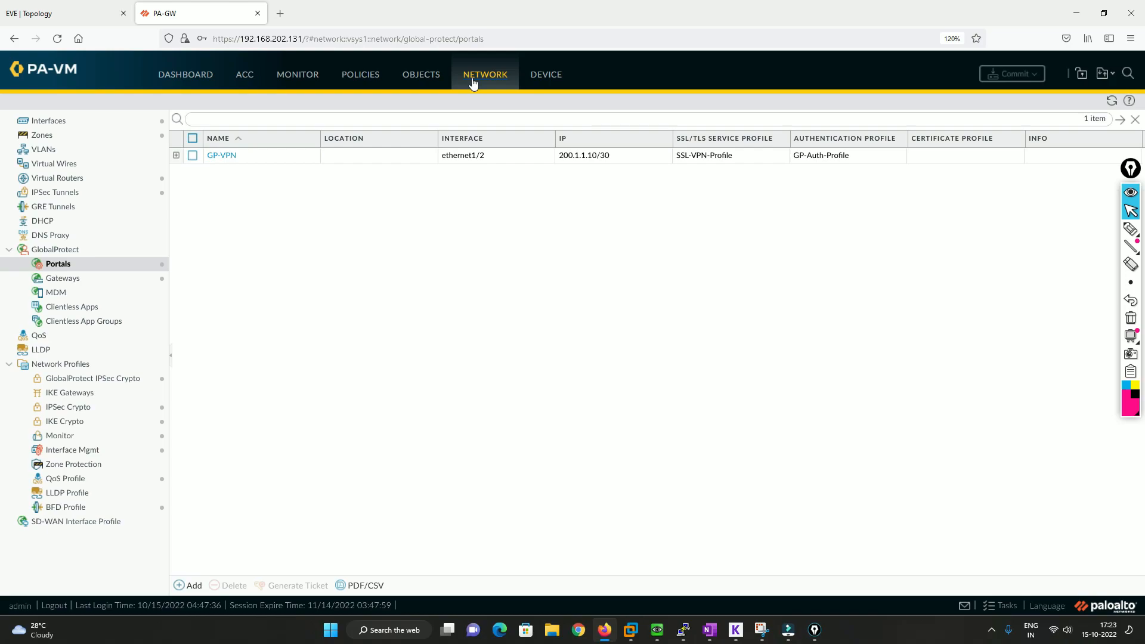
click(221, 155)
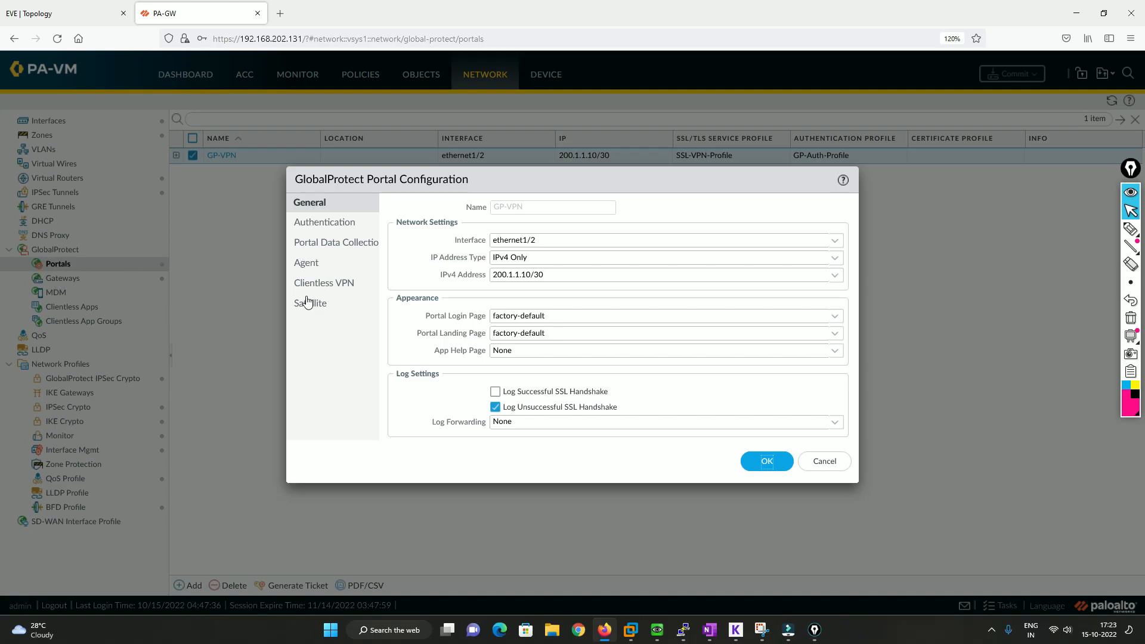
click(316, 270)
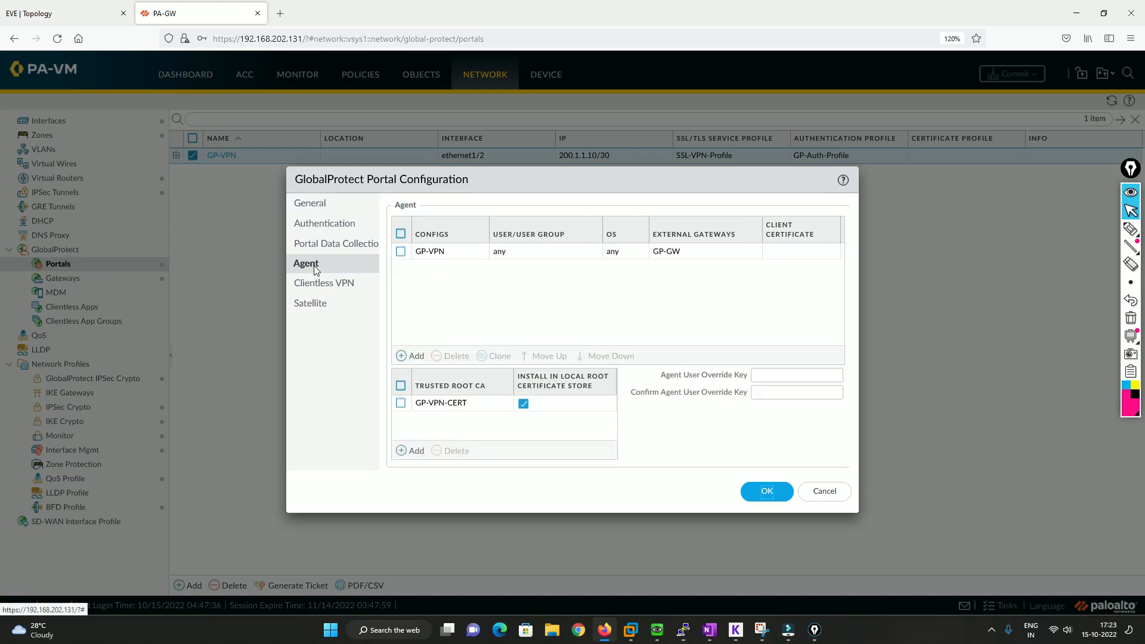
click(434, 253)
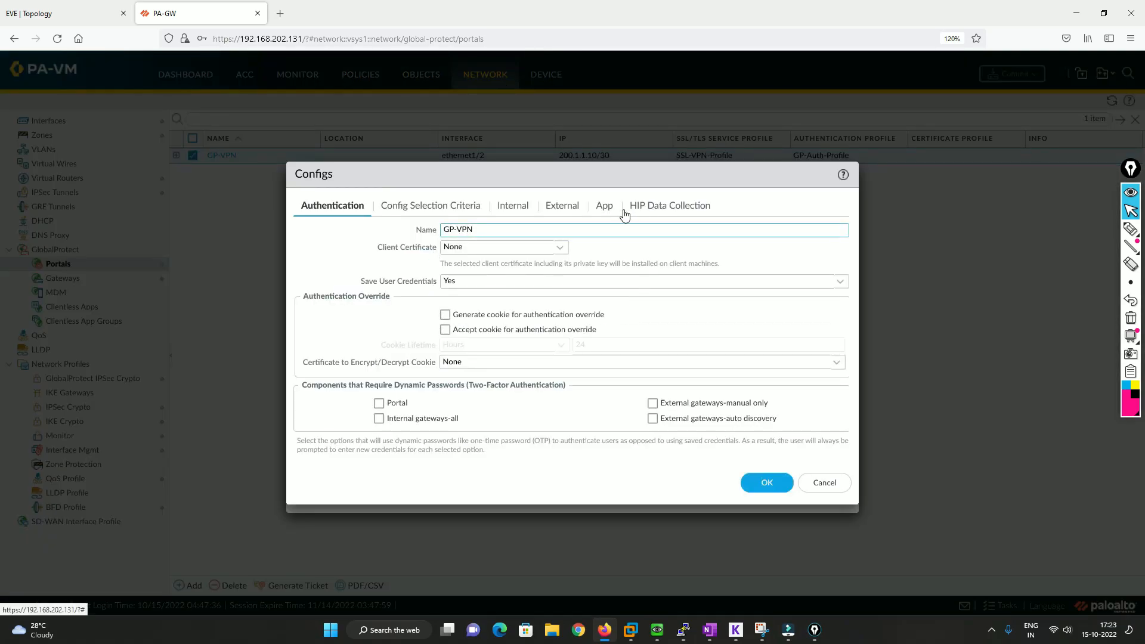
click(666, 210)
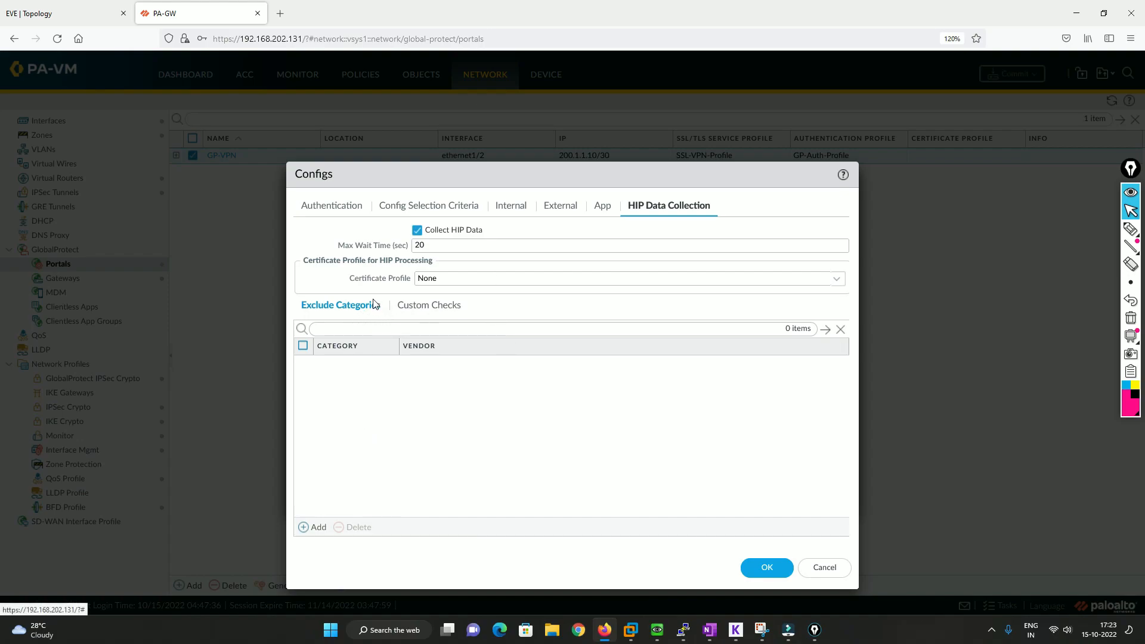
Draft a data-loss-prevention exclude category with vendor EMC Corporation for HIP data collection, and discard it
click(314, 528)
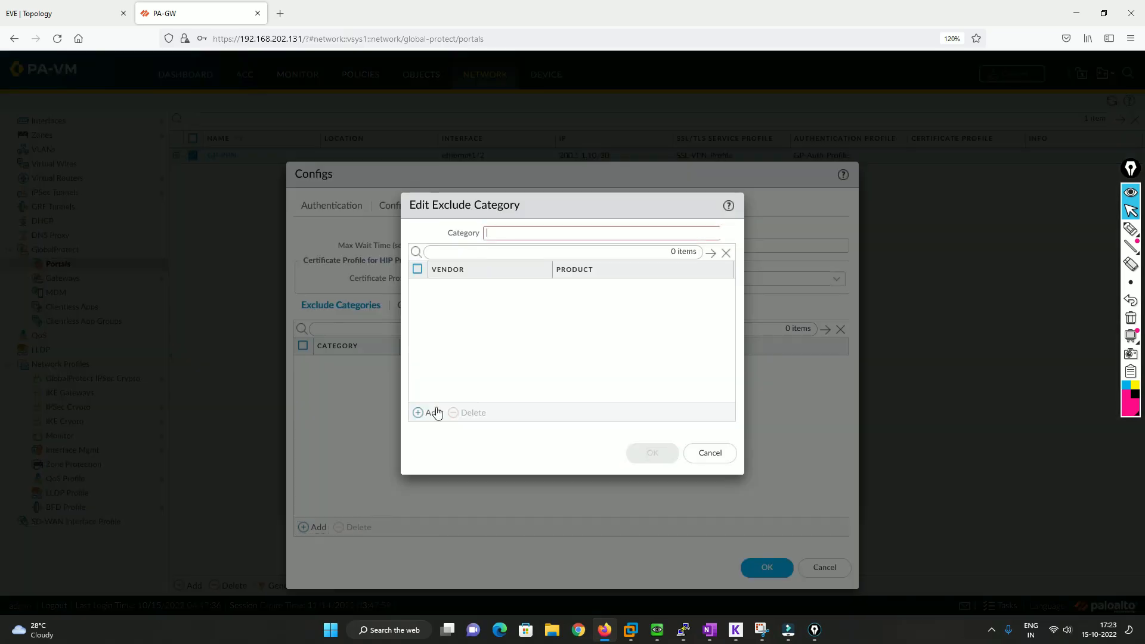
click(724, 234)
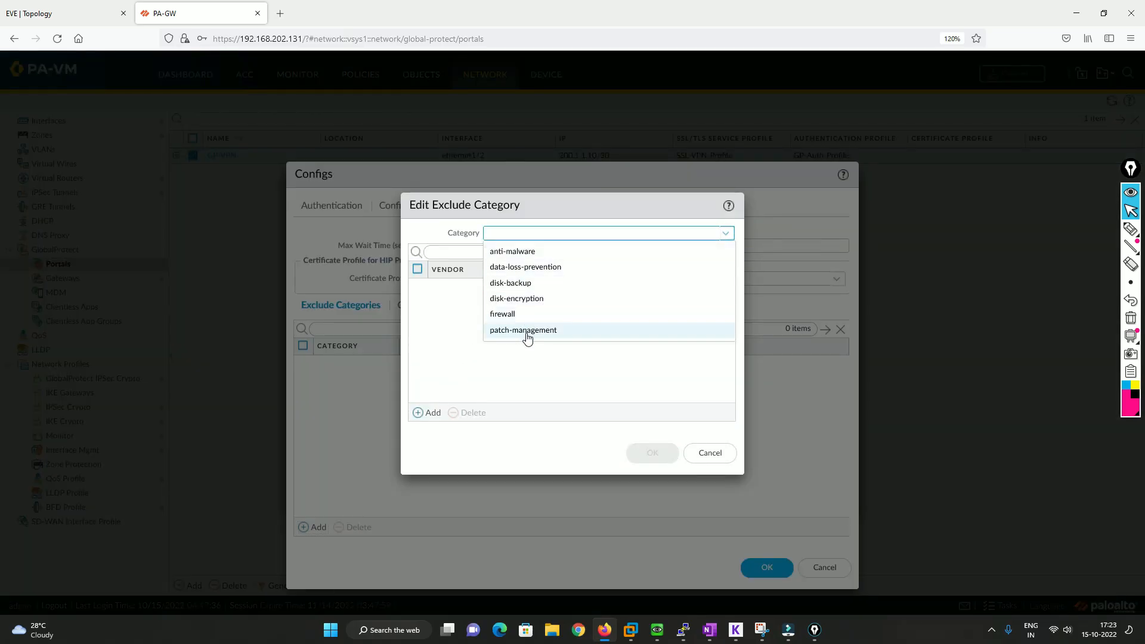
click(532, 270)
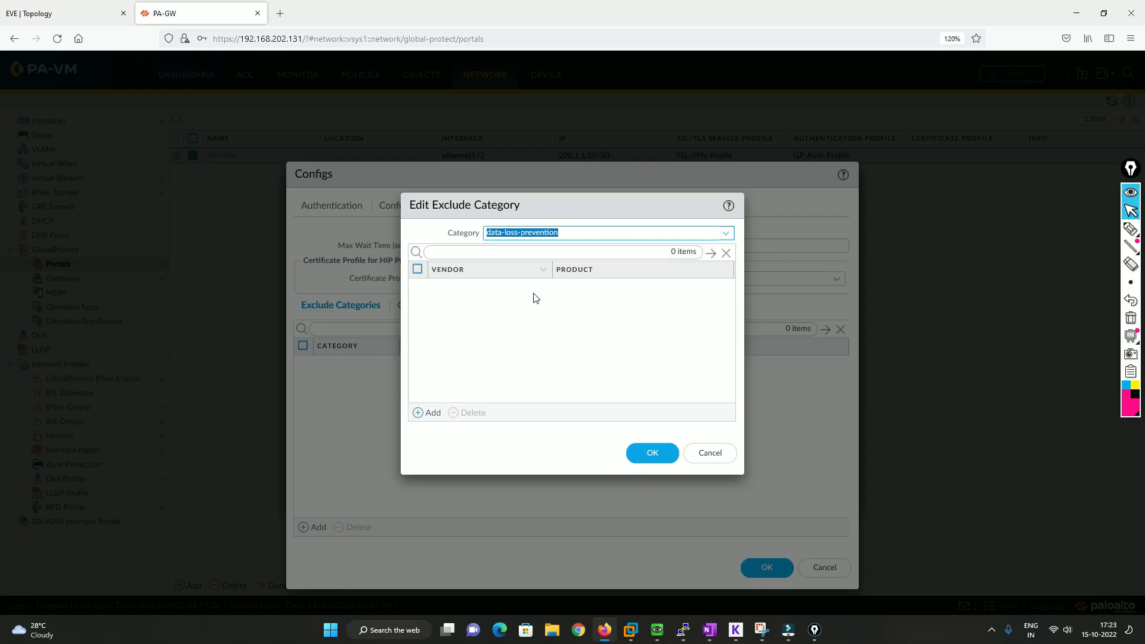
click(428, 415)
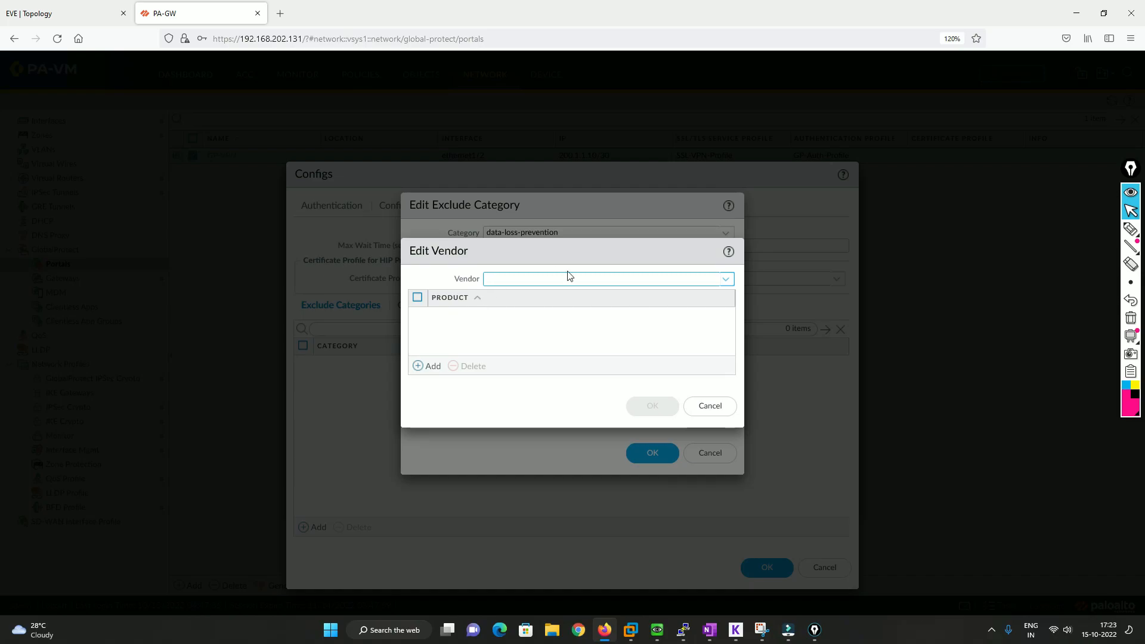
click(725, 279)
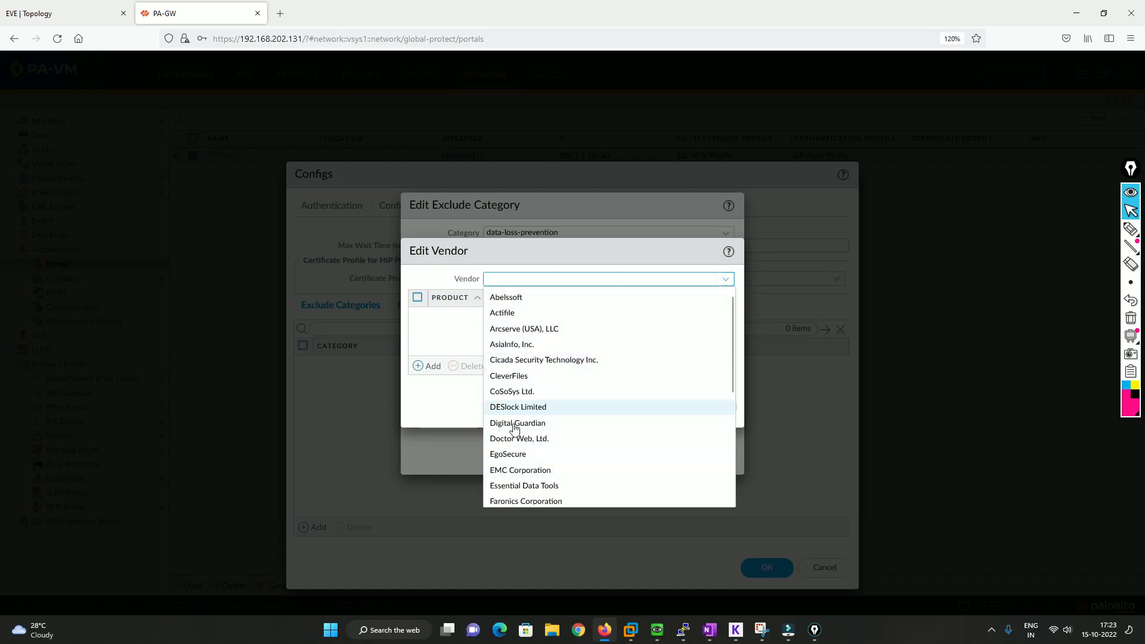
click(514, 470)
click(649, 403)
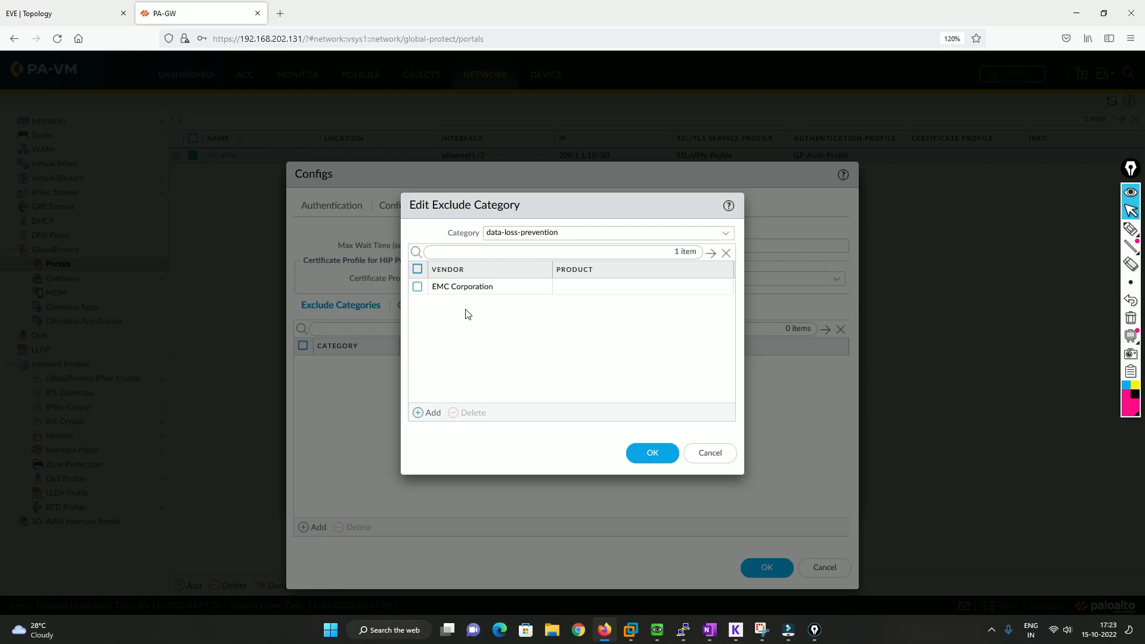
click(708, 459)
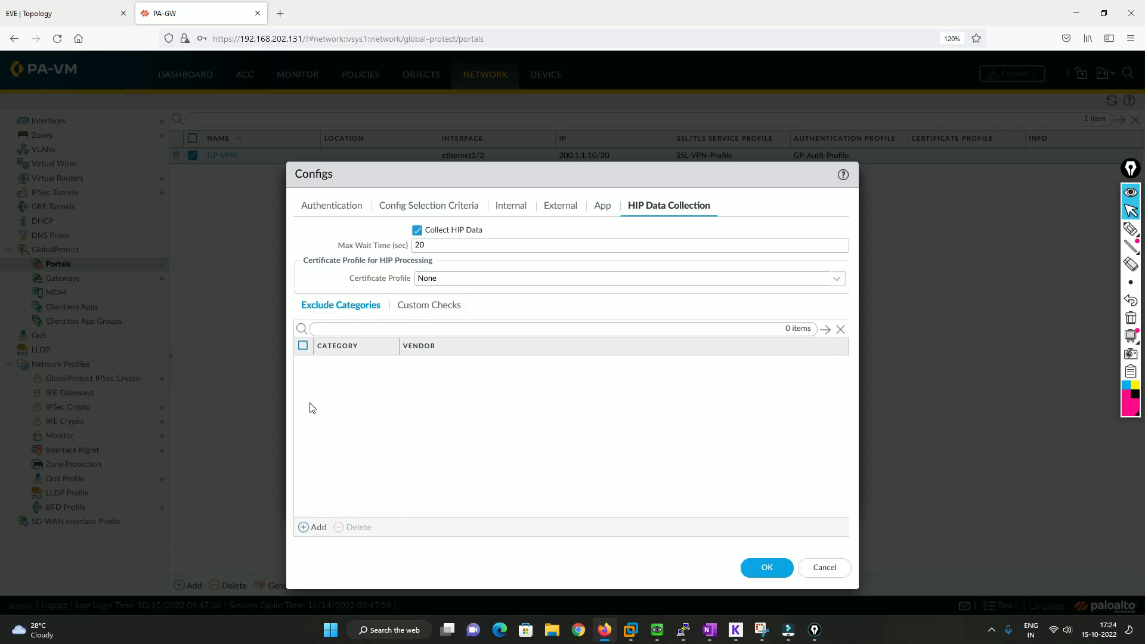
Review the HIP custom checks for Windows, Mac and Linux, including the Windows registry key form, without adding any
click(429, 304)
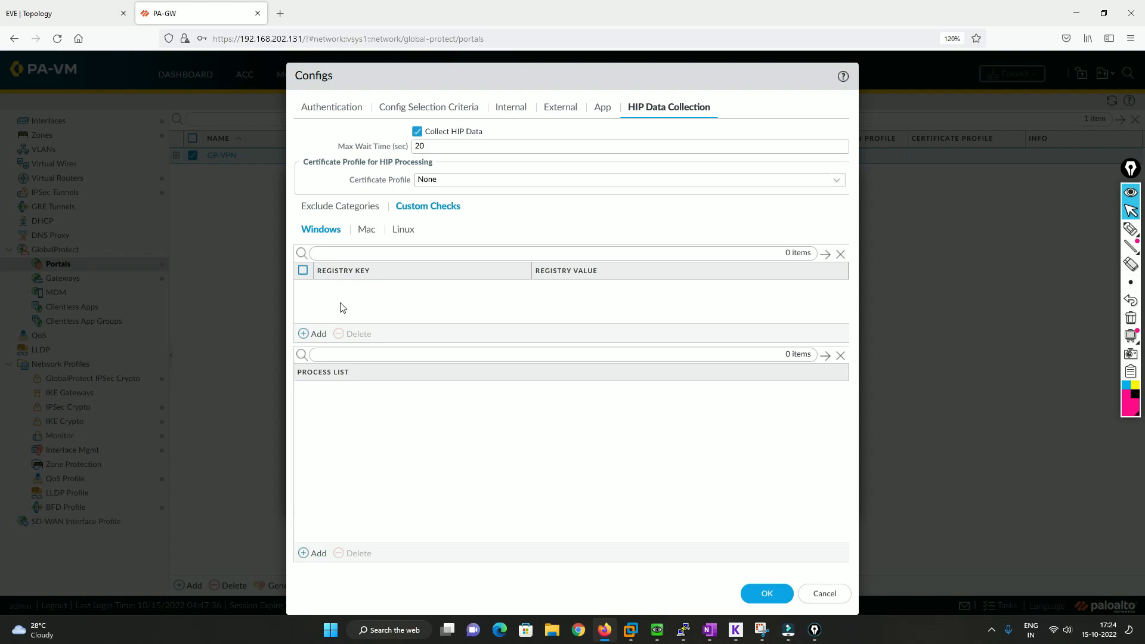
click(312, 333)
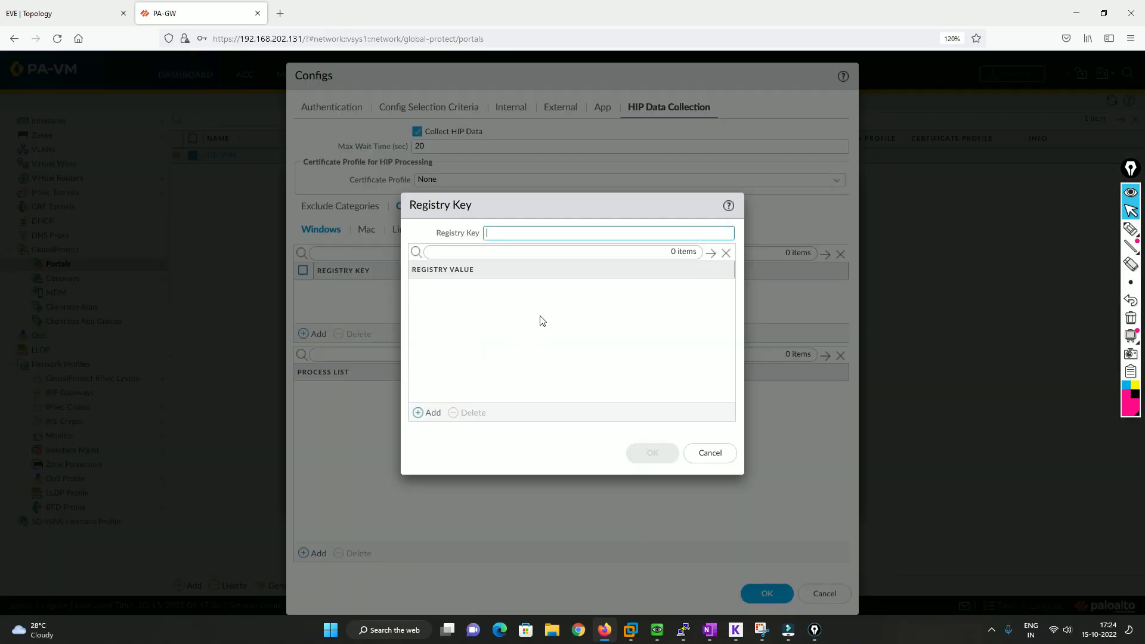
click(732, 454)
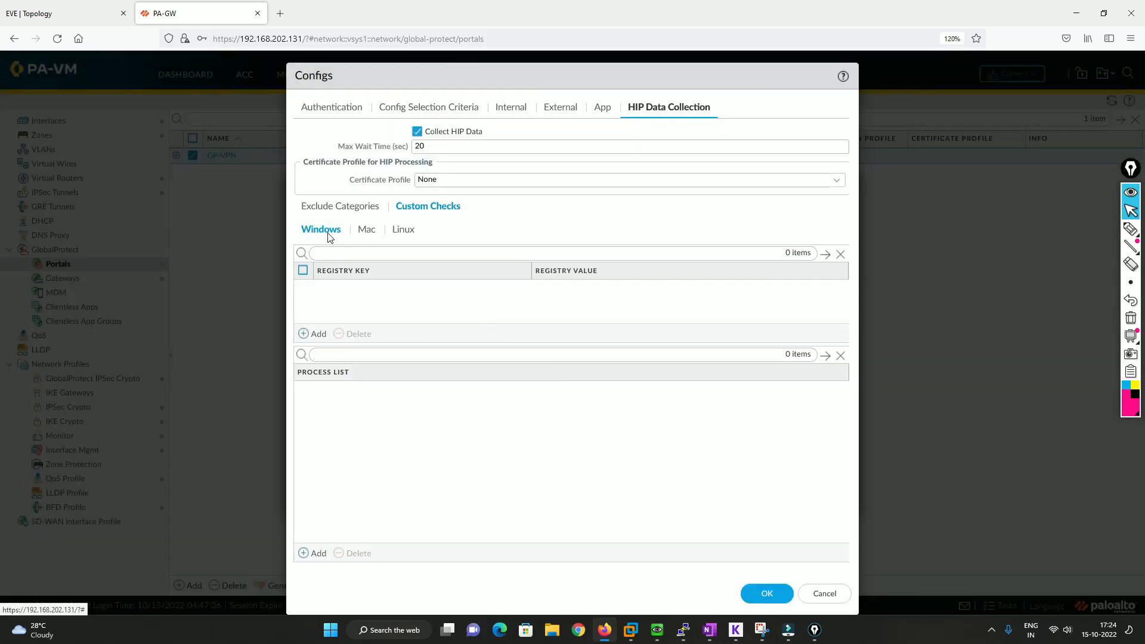
click(370, 237)
click(400, 232)
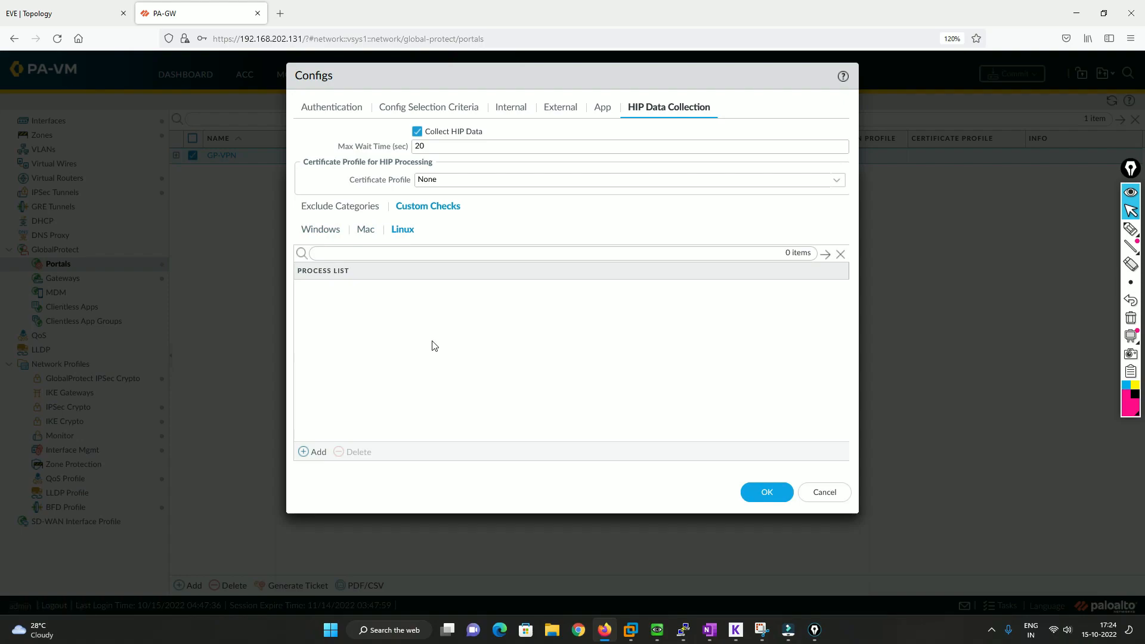
Return to the HIP exclude categories and save both the GP-VPN agent config and the portal configuration
click(350, 207)
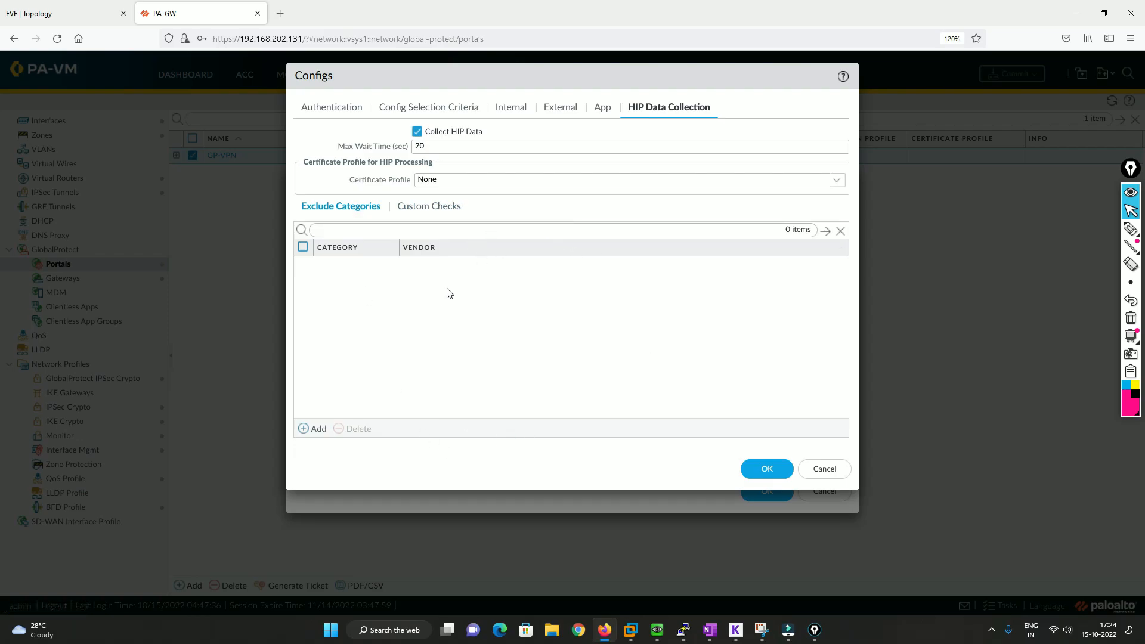
click(767, 472)
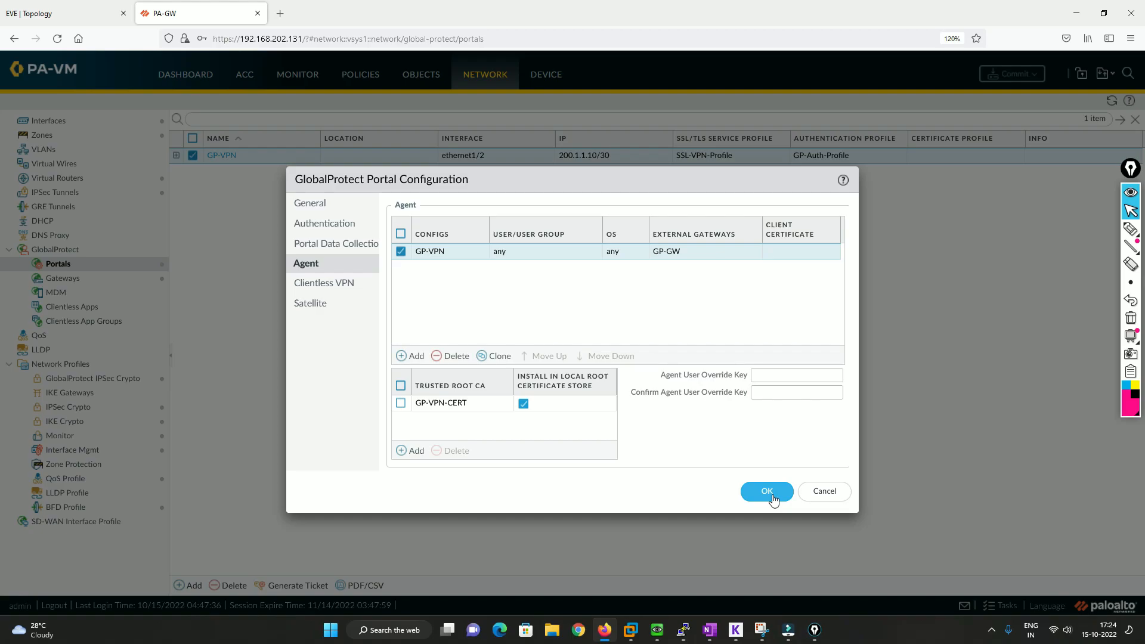
click(768, 491)
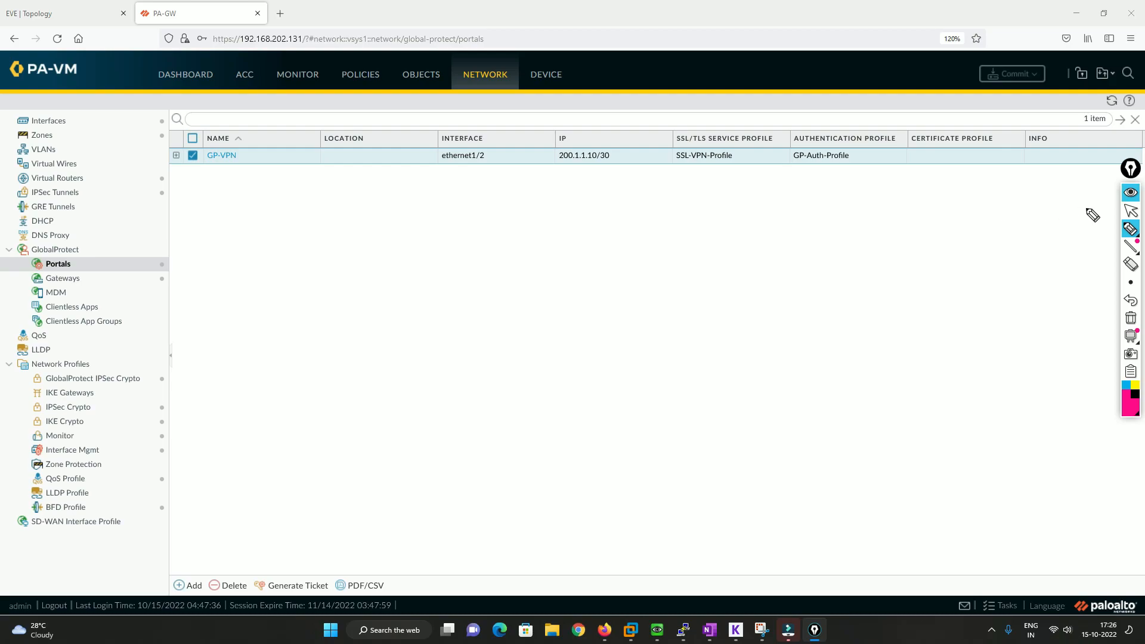
Handwrite a numbered list over the page with Collect data, Create Object, Create Profile and Security Rule, tick the first item, and erase the ink
click(1130, 210)
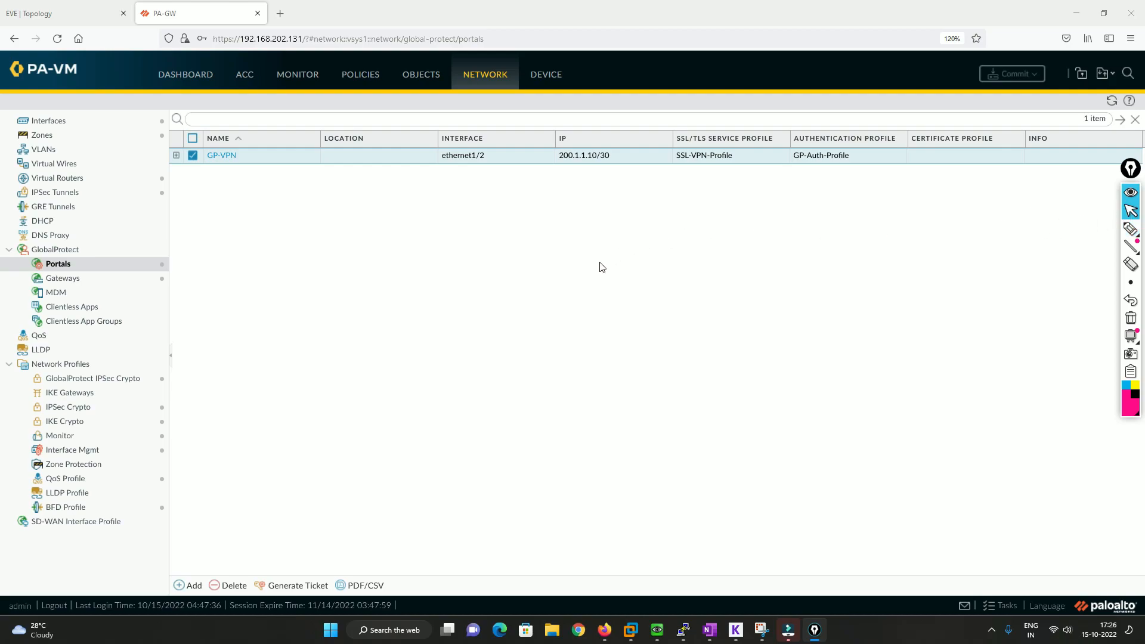
click(1130, 229)
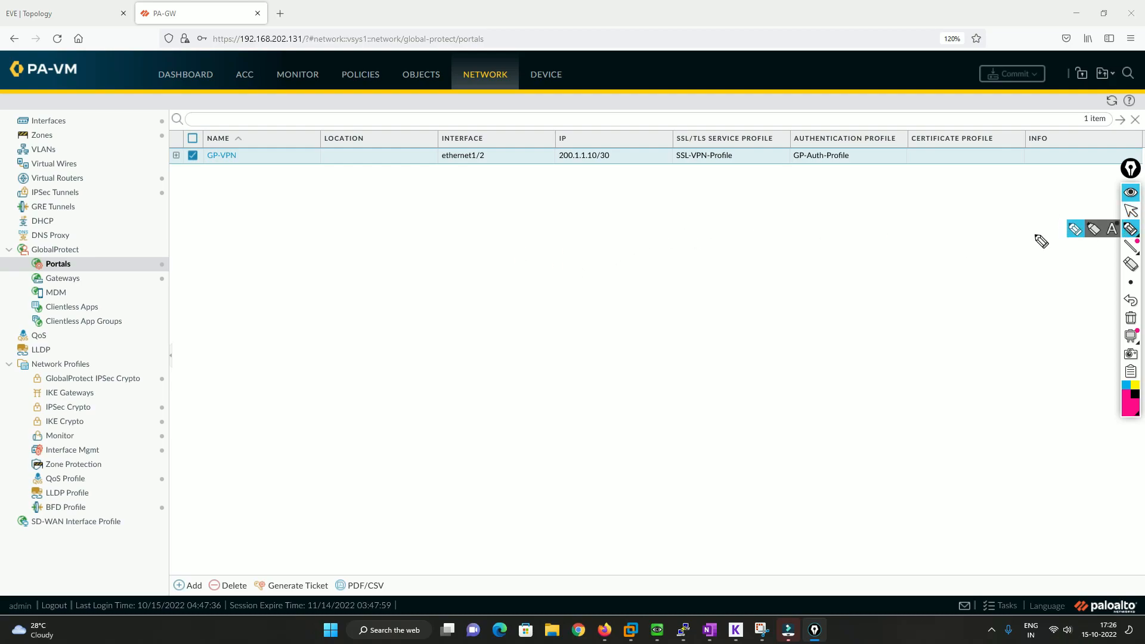
mouse_move(435, 202)
mouse_down()
mouse_move(438, 224)
mouse_move(438, 189)
mouse_move(486, 224)
mouse_move(540, 206)
mouse_move(573, 176)
mouse_move(617, 177)
mouse_up()
click(487, 210)
mouse_move(449, 279)
mouse_down()
mouse_move(474, 299)
mouse_move(477, 276)
mouse_move(534, 281)
mouse_move(569, 241)
mouse_move(659, 199)
mouse_move(671, 175)
mouse_up()
mouse_move(454, 343)
mouse_down()
mouse_move(465, 360)
mouse_move(464, 329)
mouse_move(520, 345)
mouse_move(555, 334)
mouse_move(561, 311)
mouse_move(647, 256)
mouse_move(692, 245)
mouse_move(700, 256)
mouse_up()
mouse_move(491, 408)
mouse_down()
mouse_move(502, 417)
mouse_move(514, 395)
mouse_up()
drag(569, 370, 548, 394)
drag(560, 389, 639, 333)
click(674, 307)
mouse_move(672, 285)
mouse_down()
mouse_move(684, 319)
mouse_move(718, 280)
mouse_move(734, 290)
mouse_up()
mouse_move(629, 161)
mouse_down()
mouse_move(659, 144)
mouse_move(707, 152)
mouse_up()
drag(712, 211, 738, 204)
drag(745, 267, 763, 255)
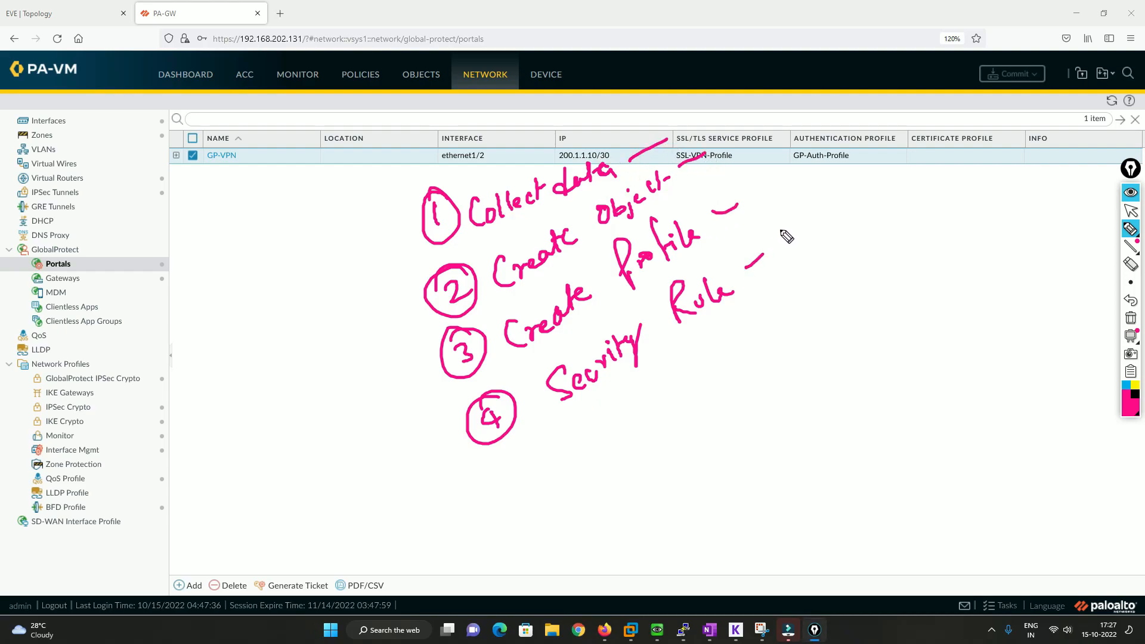
mouse_move(380, 235)
mouse_down()
mouse_move(387, 252)
mouse_move(474, 195)
mouse_up()
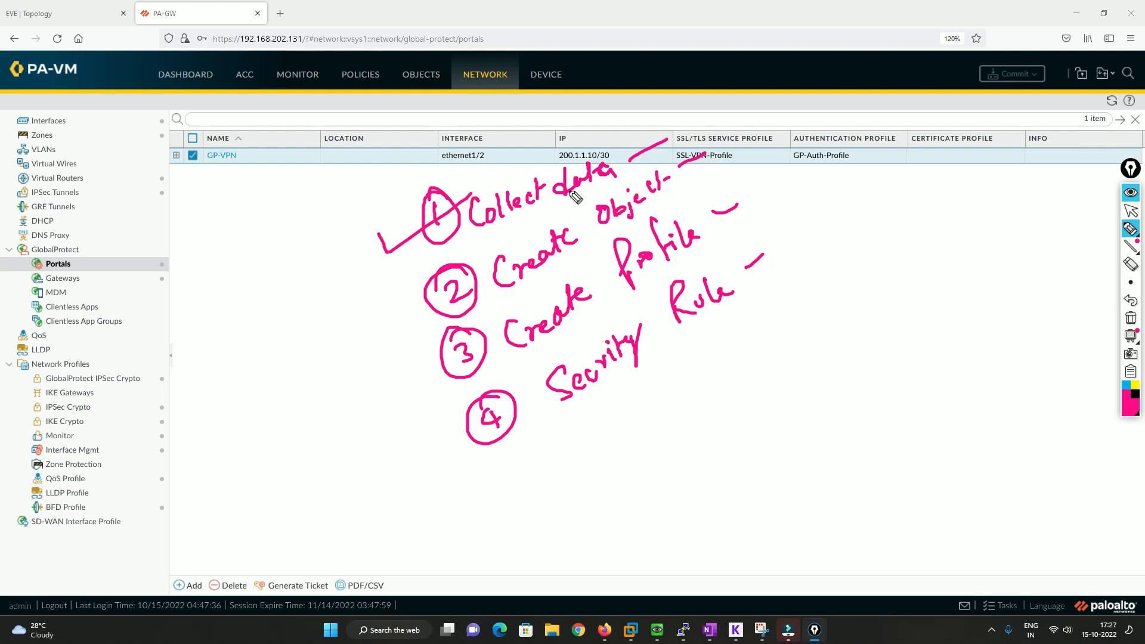
click(1131, 317)
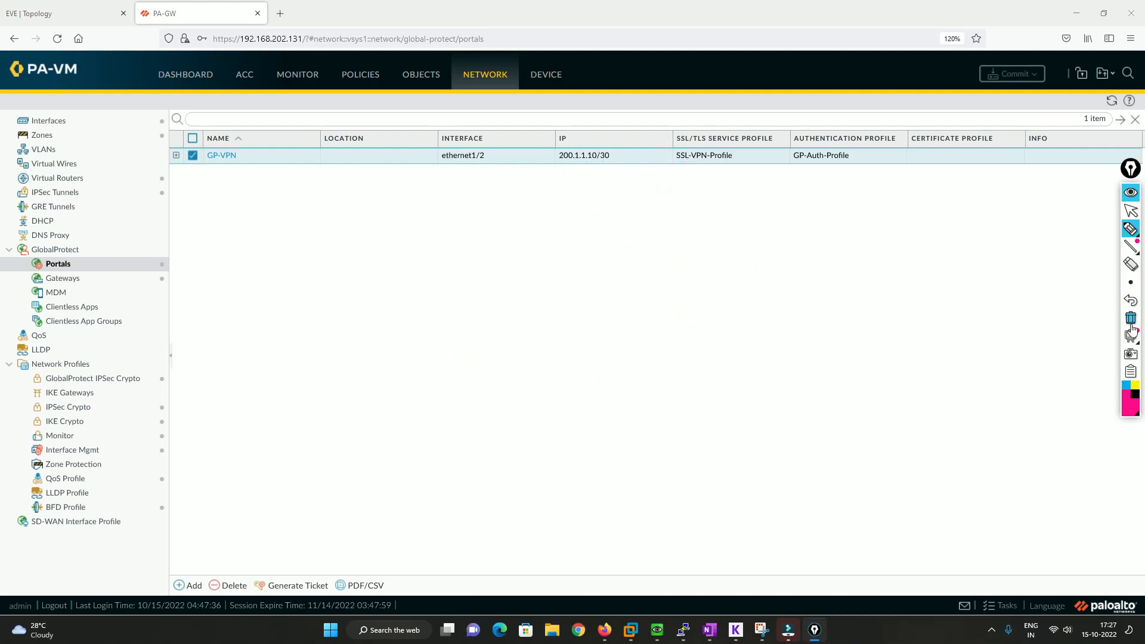
click(1130, 211)
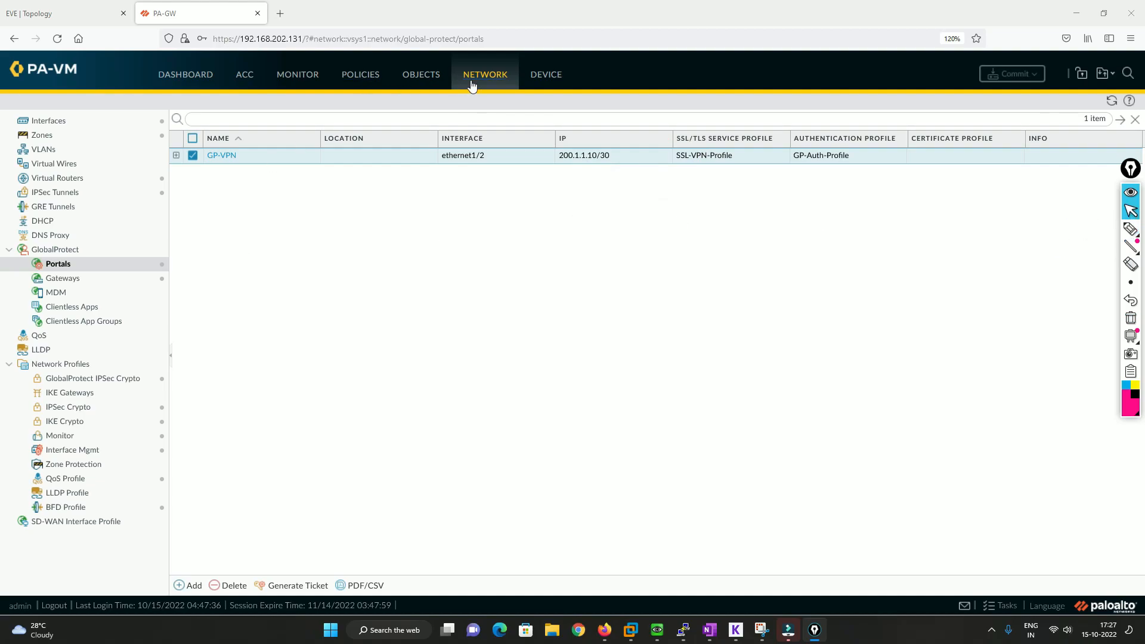
Start a new GlobalProtect HIP object named Test and enable its Host Info criteria
click(414, 79)
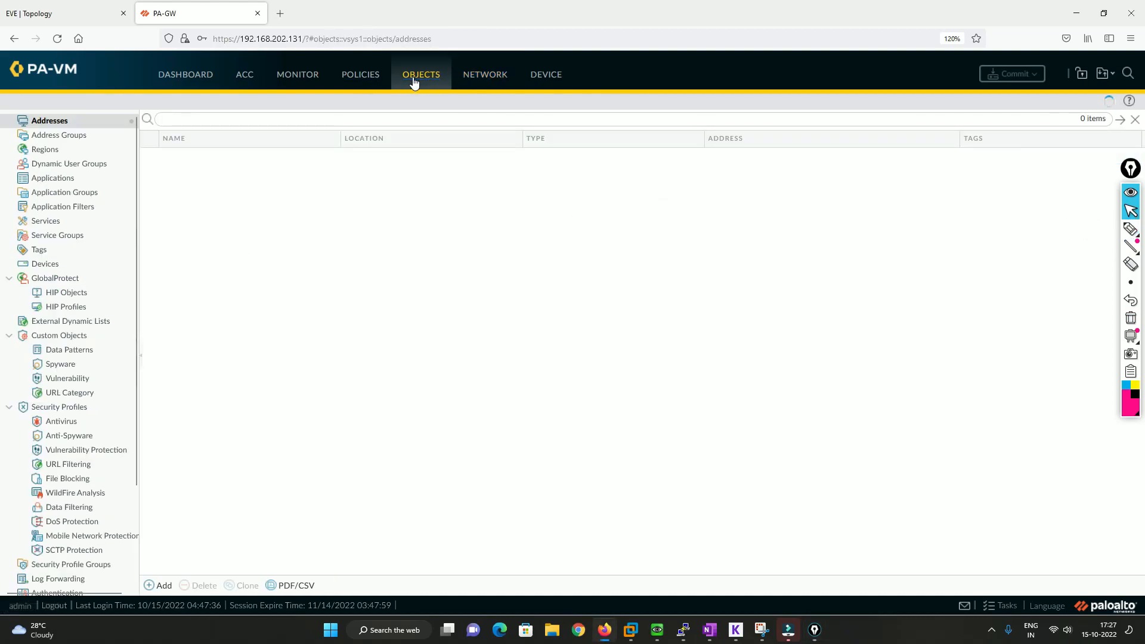
click(65, 292)
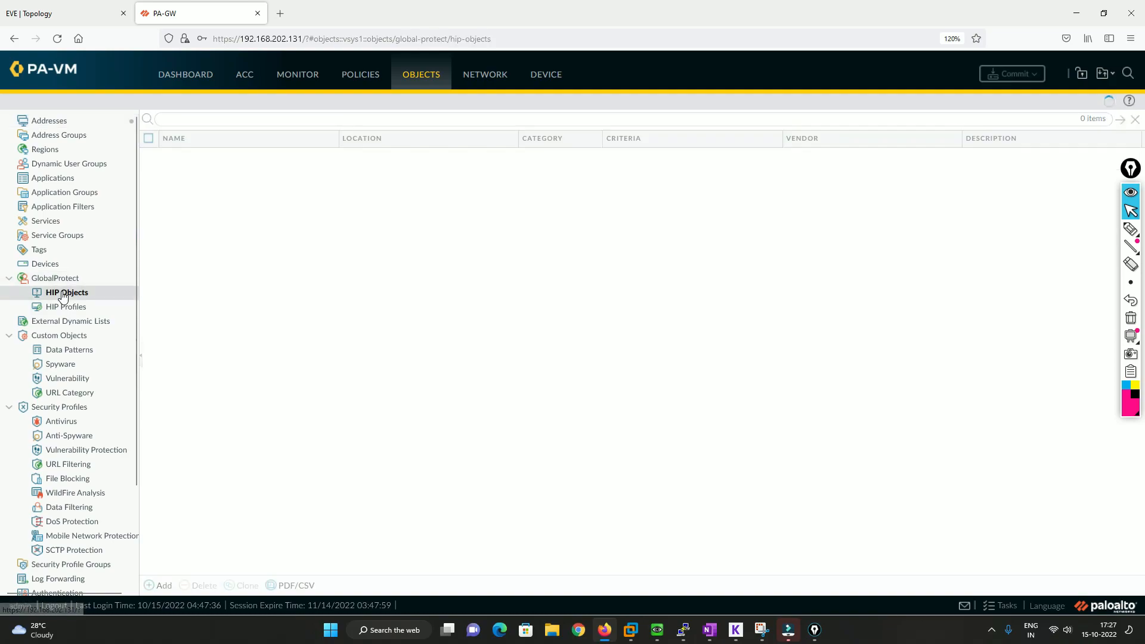
click(159, 585)
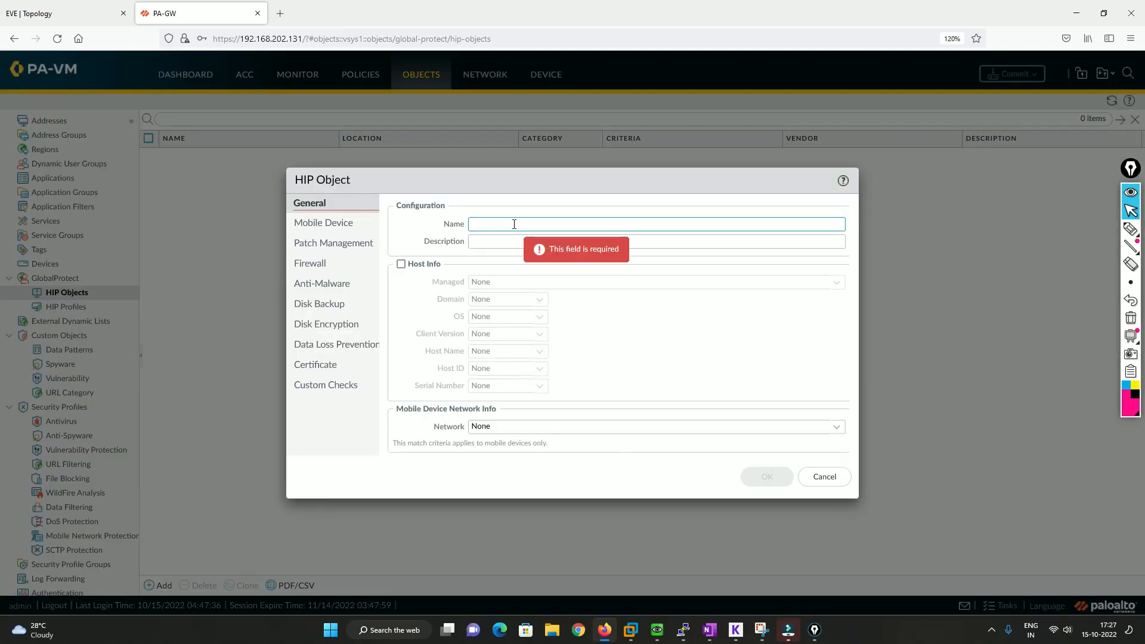
text(Test)
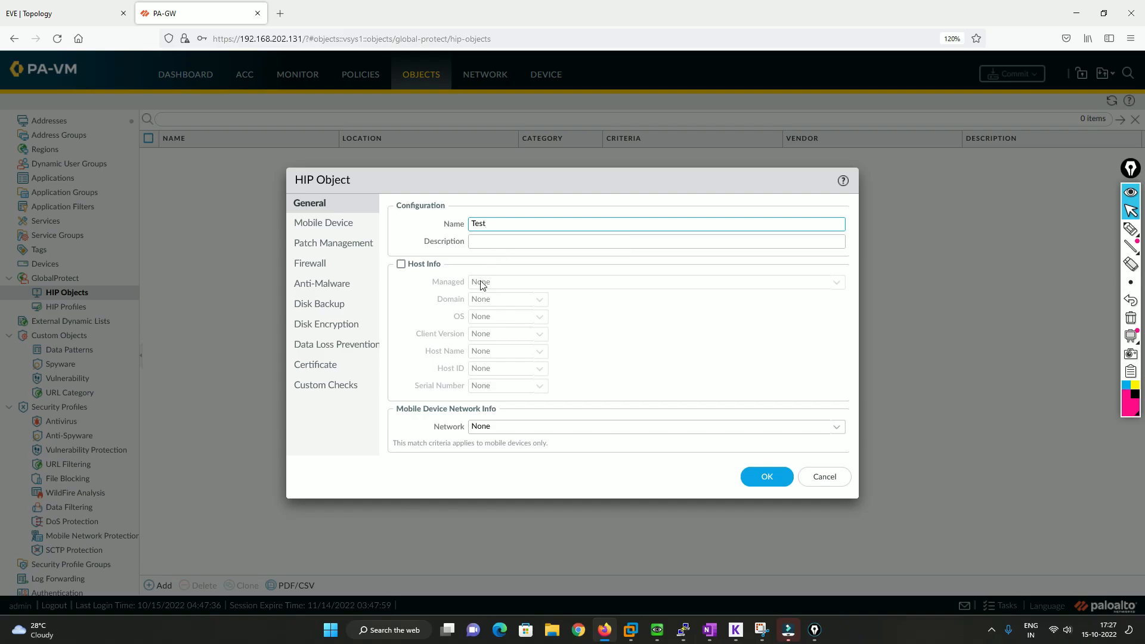
click(401, 264)
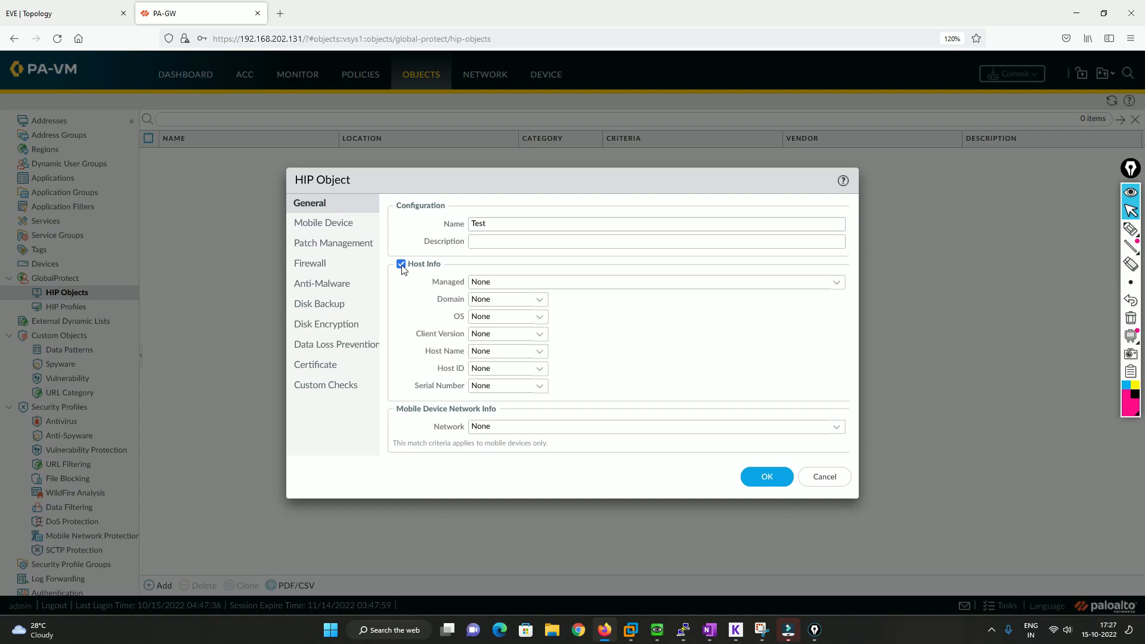
Underline the HIP object categories from Mobile Device to Custom Checks with the pen, and erase the marks
click(1130, 229)
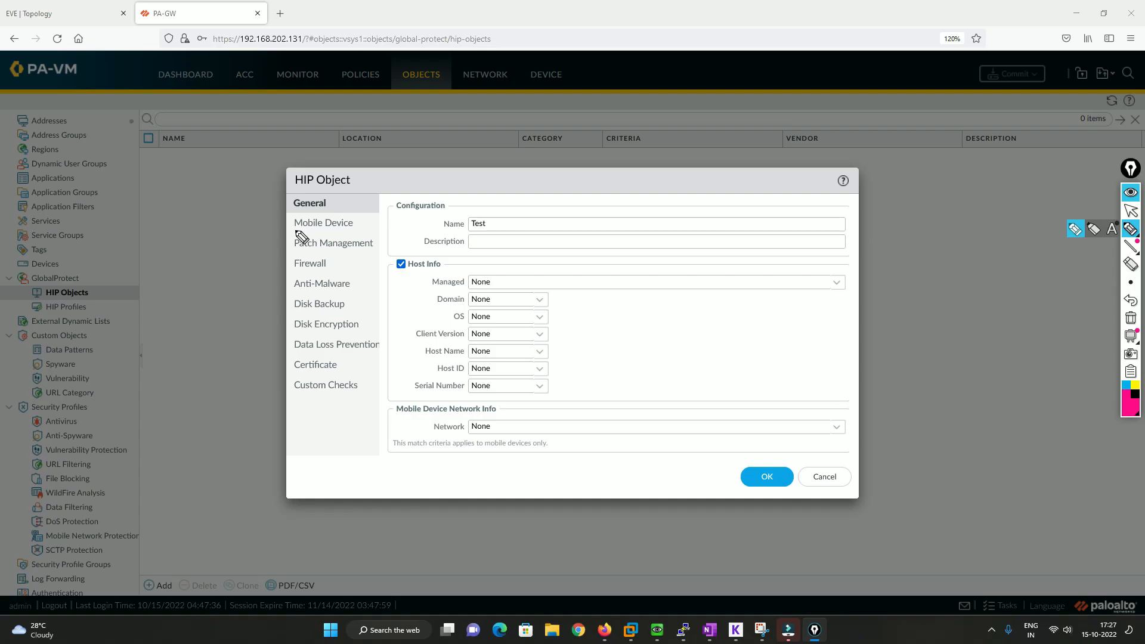
drag(292, 228, 353, 227)
drag(294, 251, 362, 251)
mouse_move(294, 271)
mouse_down()
mouse_move(332, 273)
mouse_move(346, 293)
mouse_move(349, 357)
mouse_move(338, 375)
mouse_move(356, 393)
mouse_up()
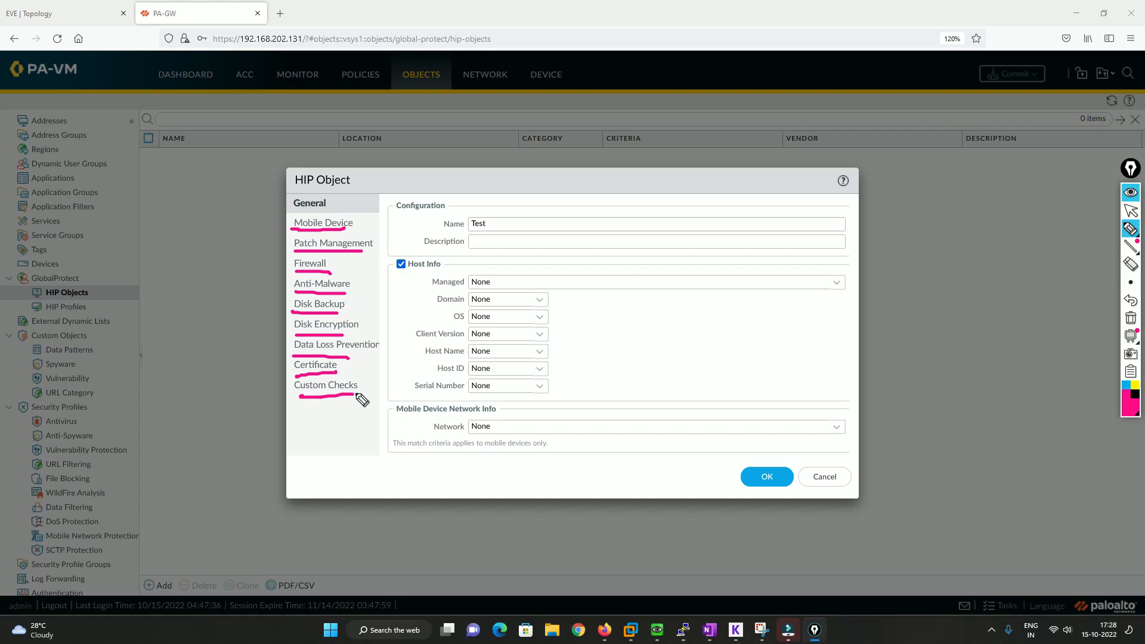
click(1130, 317)
click(1130, 229)
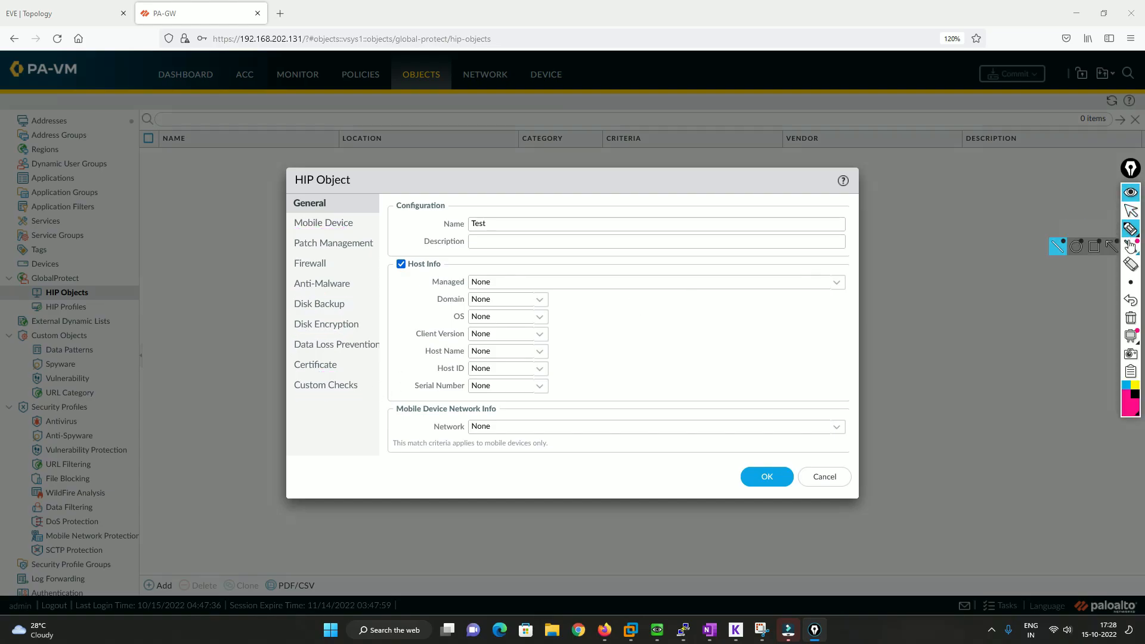
click(1130, 210)
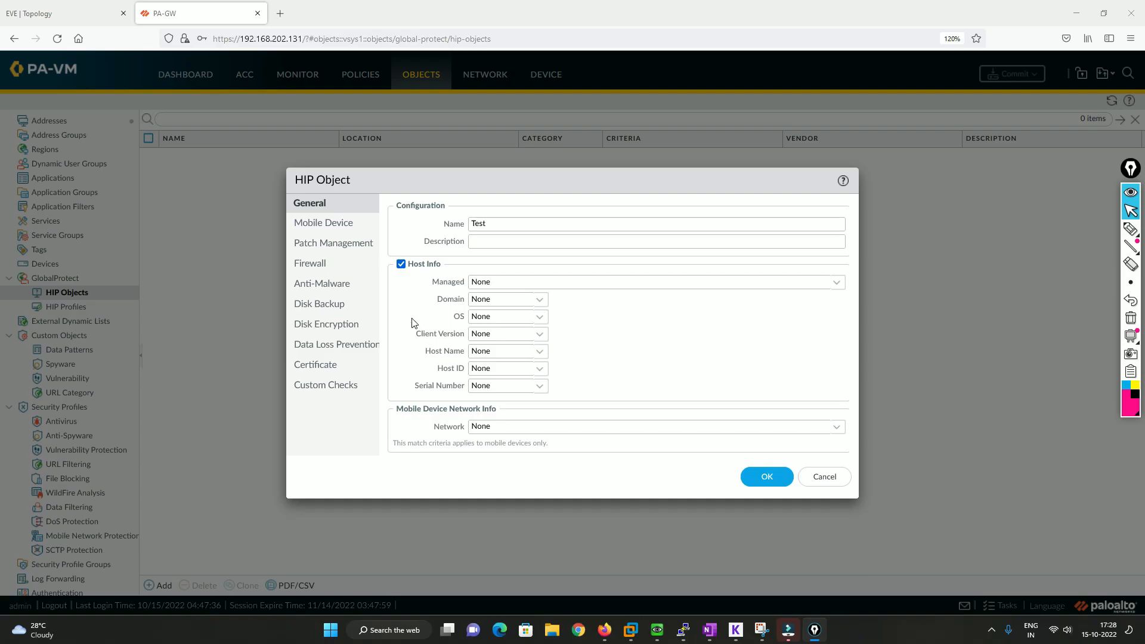
Set the HIP object's OS criterion to Contains Microsoft, with All versions
click(540, 322)
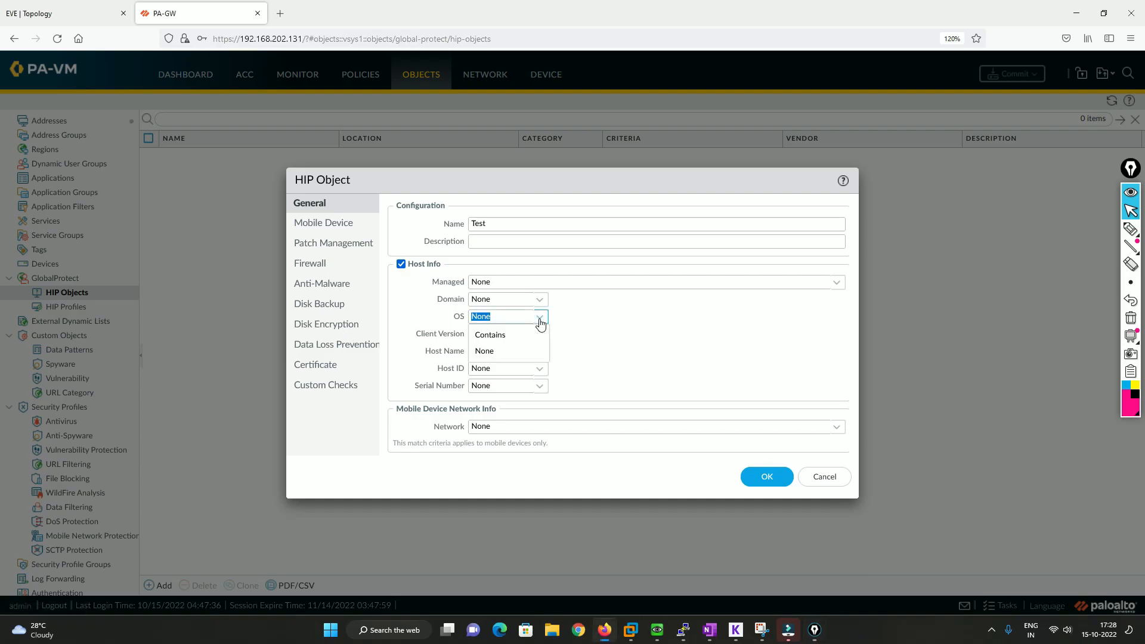
click(510, 339)
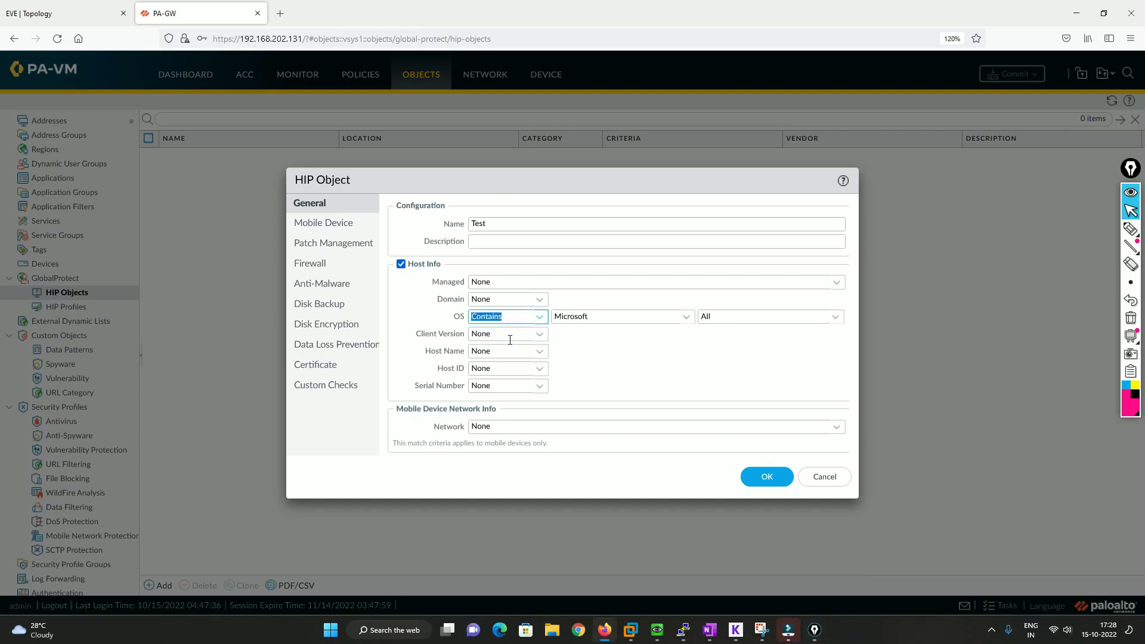
click(836, 317)
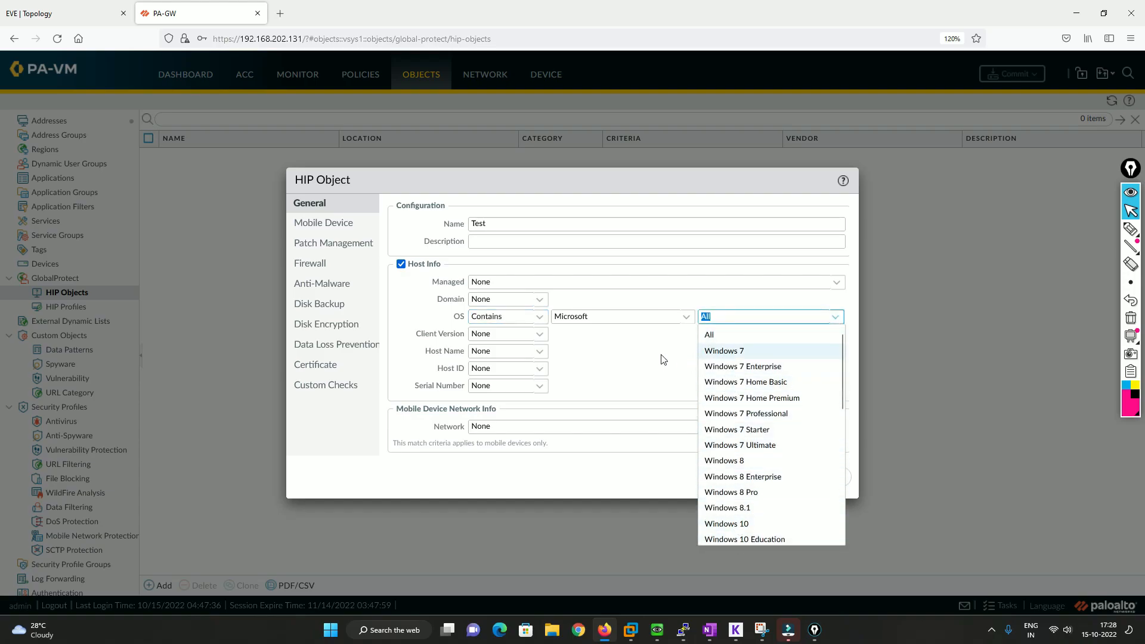
click(678, 350)
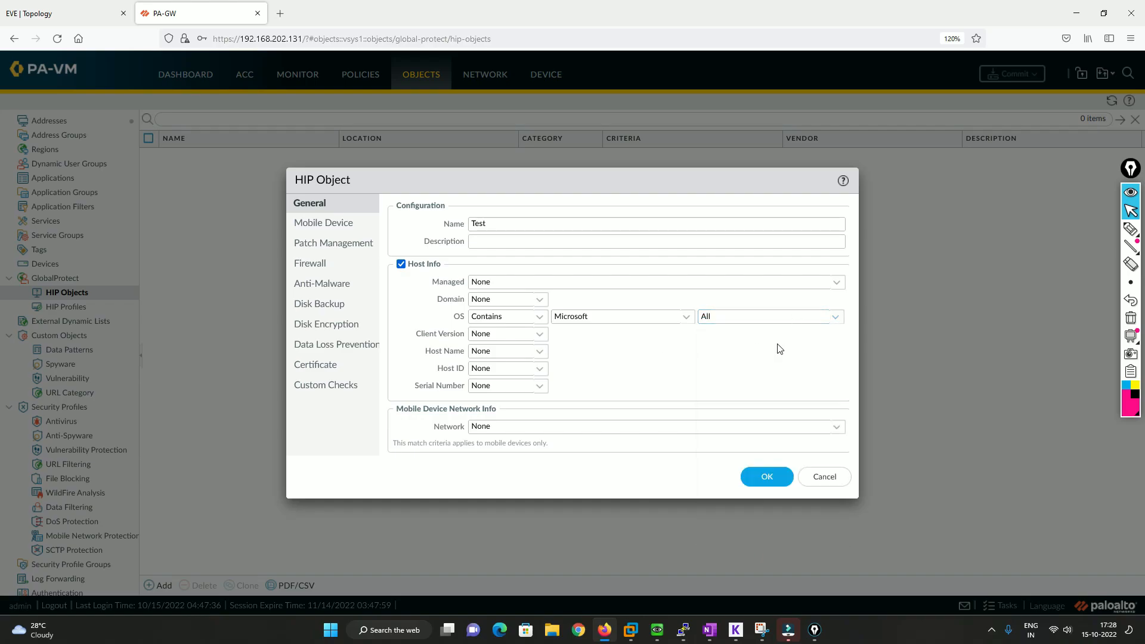
Enable the Firewall check in the HIP object and set Is Enabled to yes
click(325, 264)
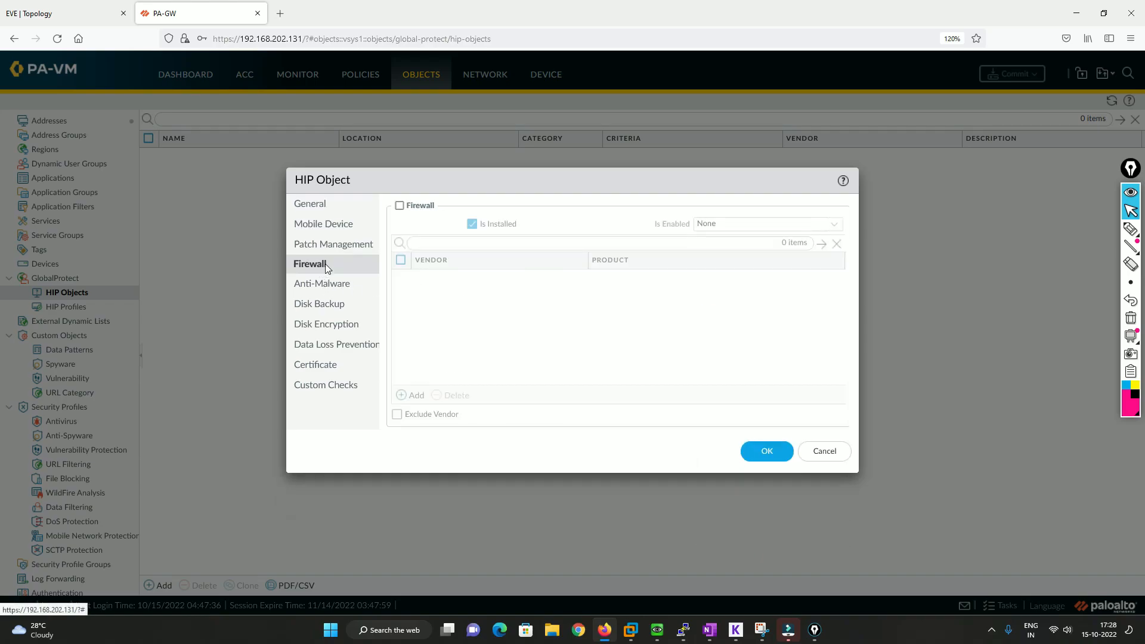
click(401, 206)
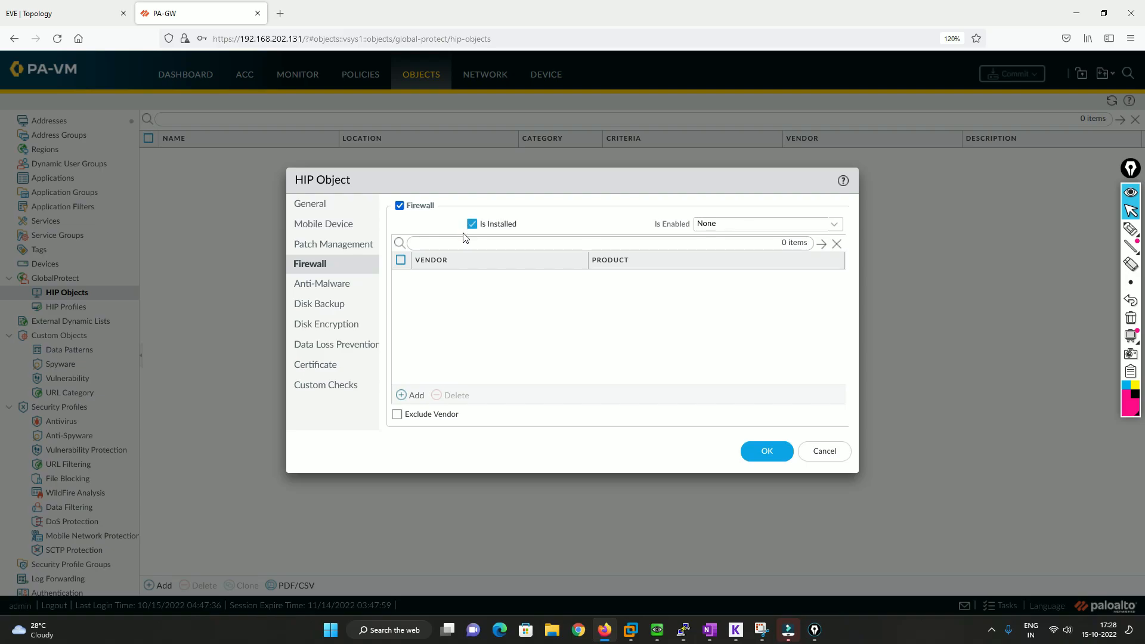
click(834, 227)
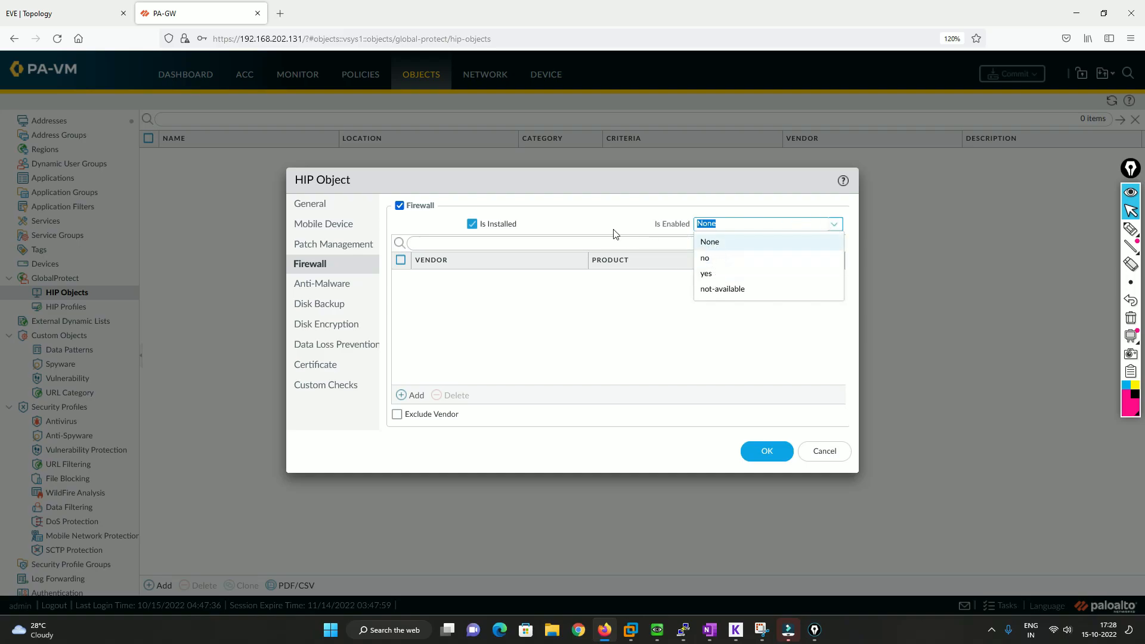
click(722, 275)
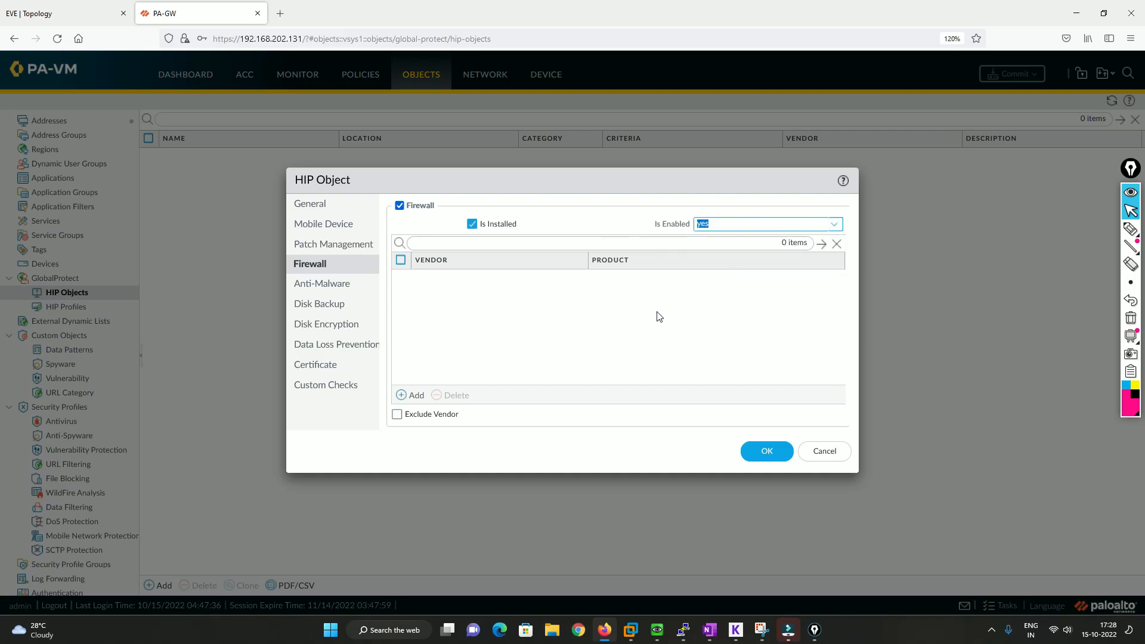
Add AVAST Software a.s. without any product as the vendor in the HIP object's Firewall check, and save the object
click(405, 395)
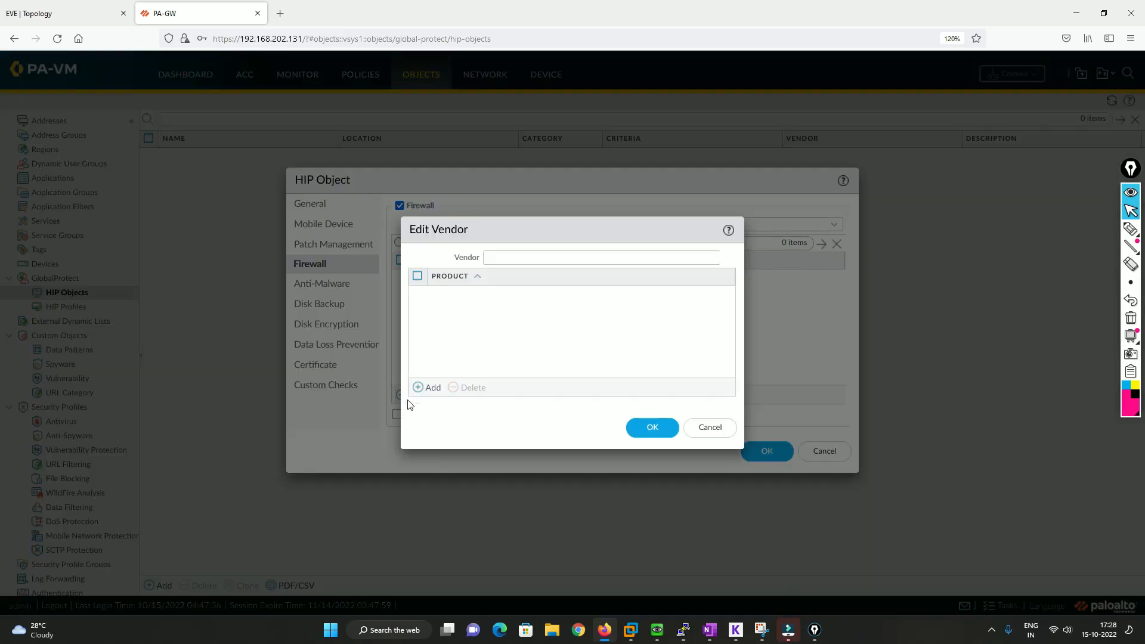
click(726, 257)
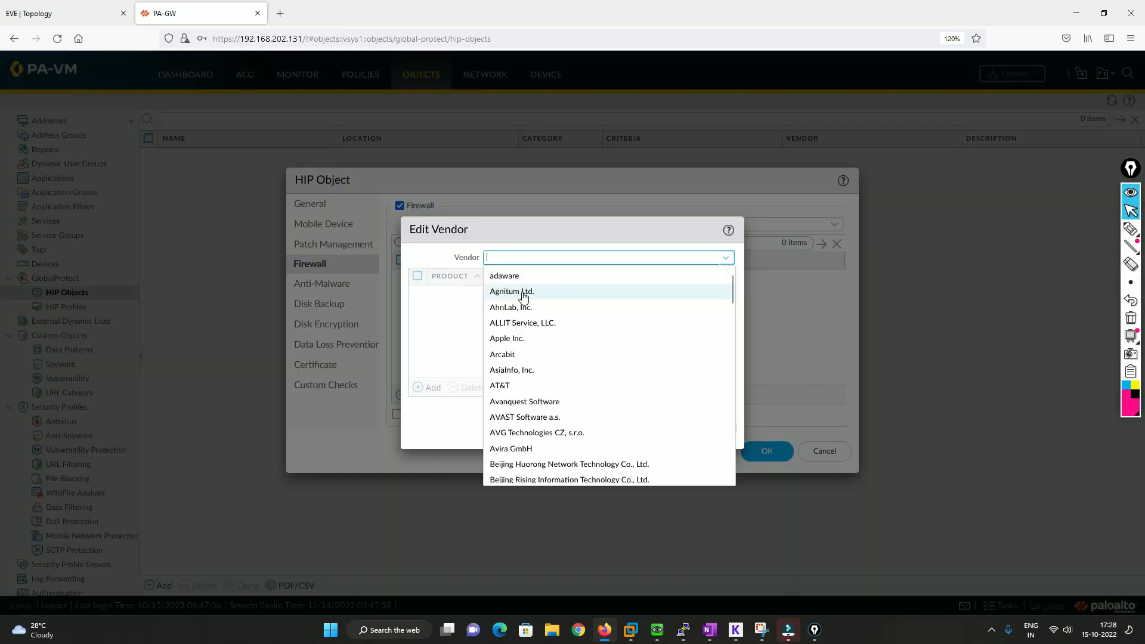
click(518, 417)
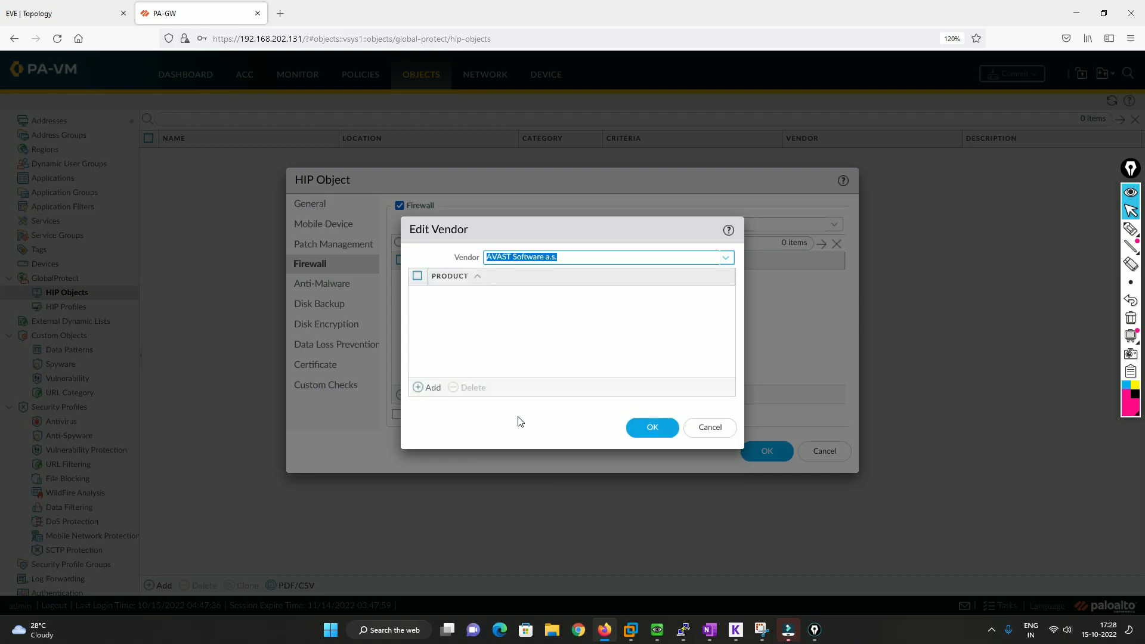
click(422, 387)
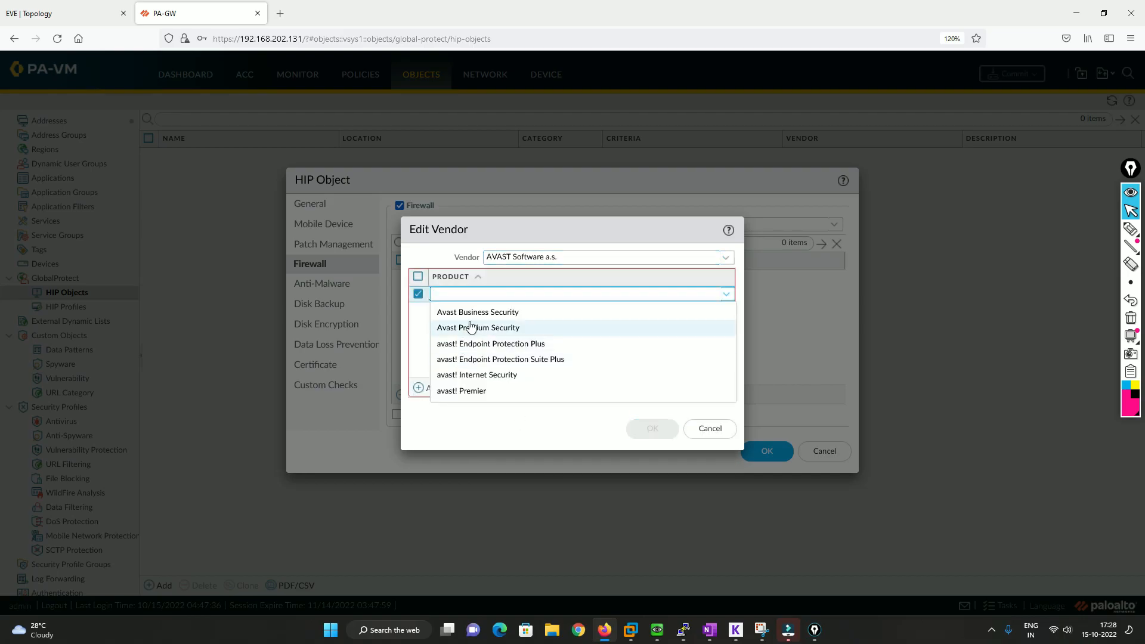
click(423, 291)
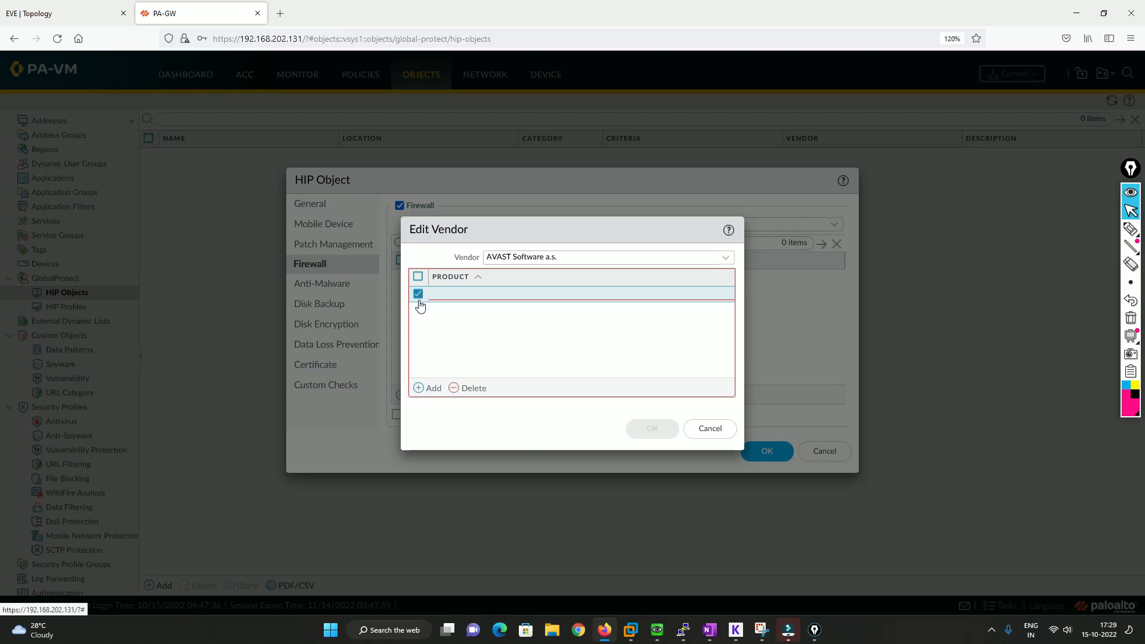
click(453, 389)
click(656, 428)
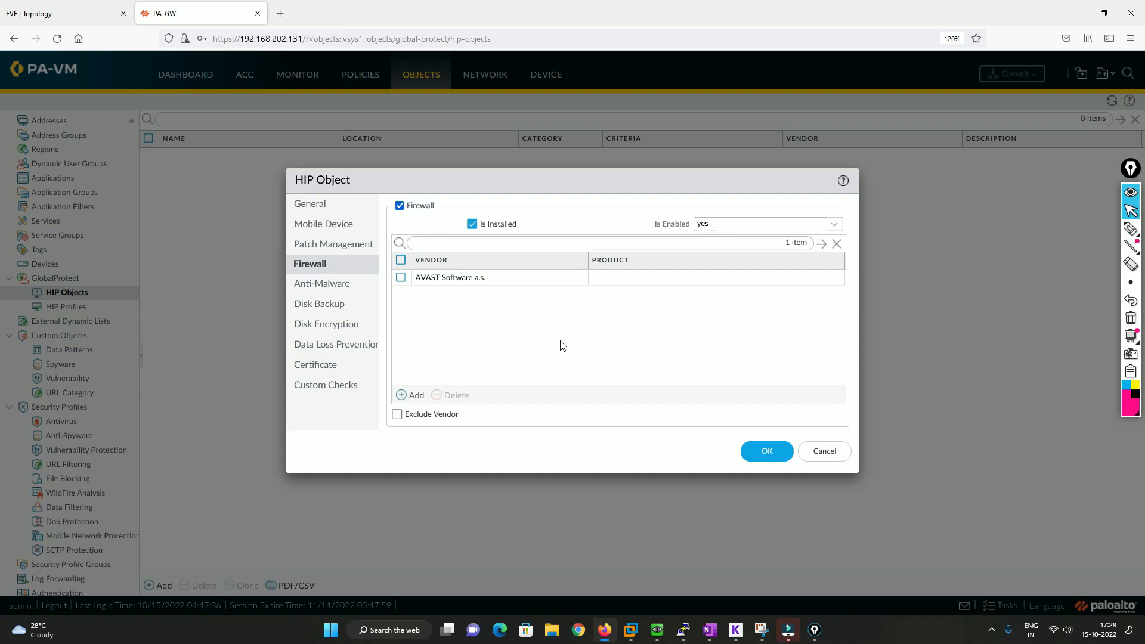
click(762, 452)
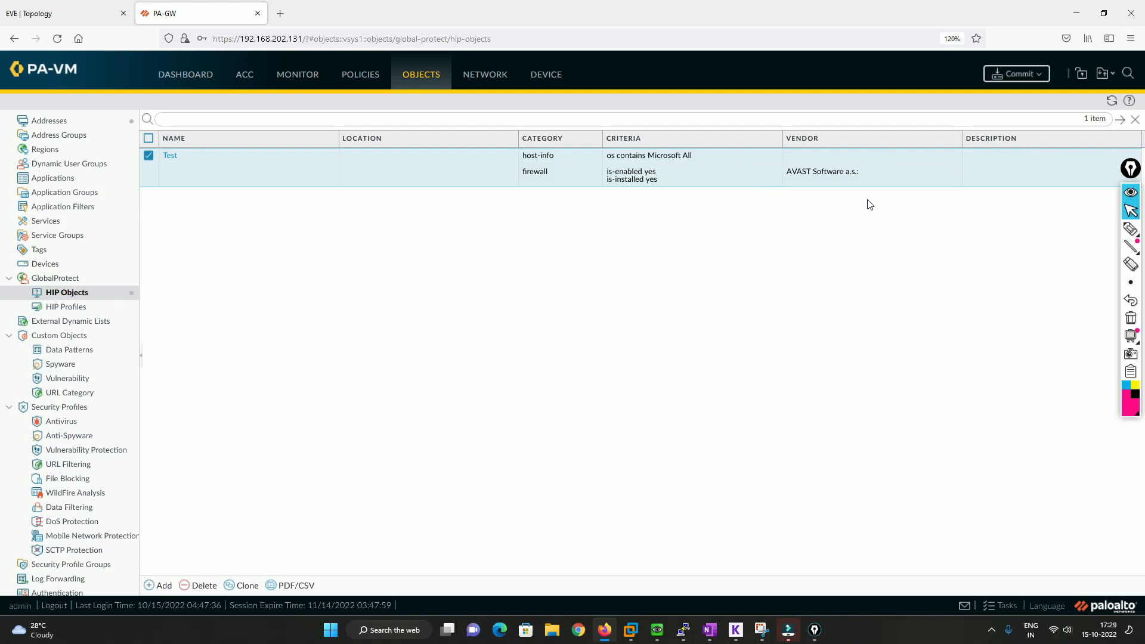
Create a HIP profile named TEST-Profile that matches the Test HIP object
click(87, 308)
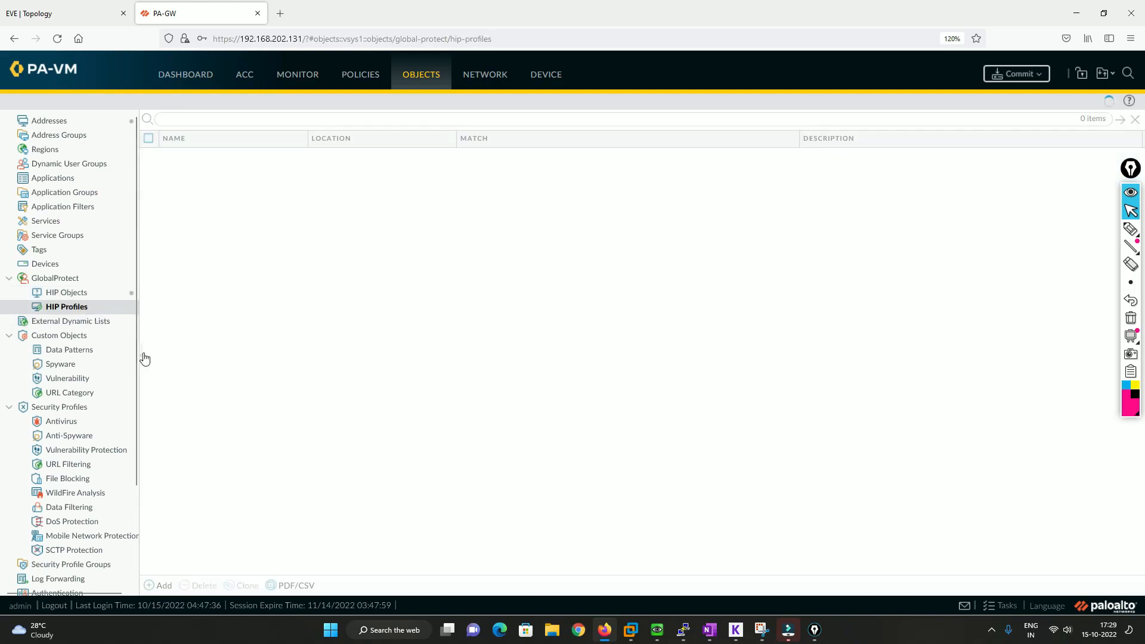
click(159, 585)
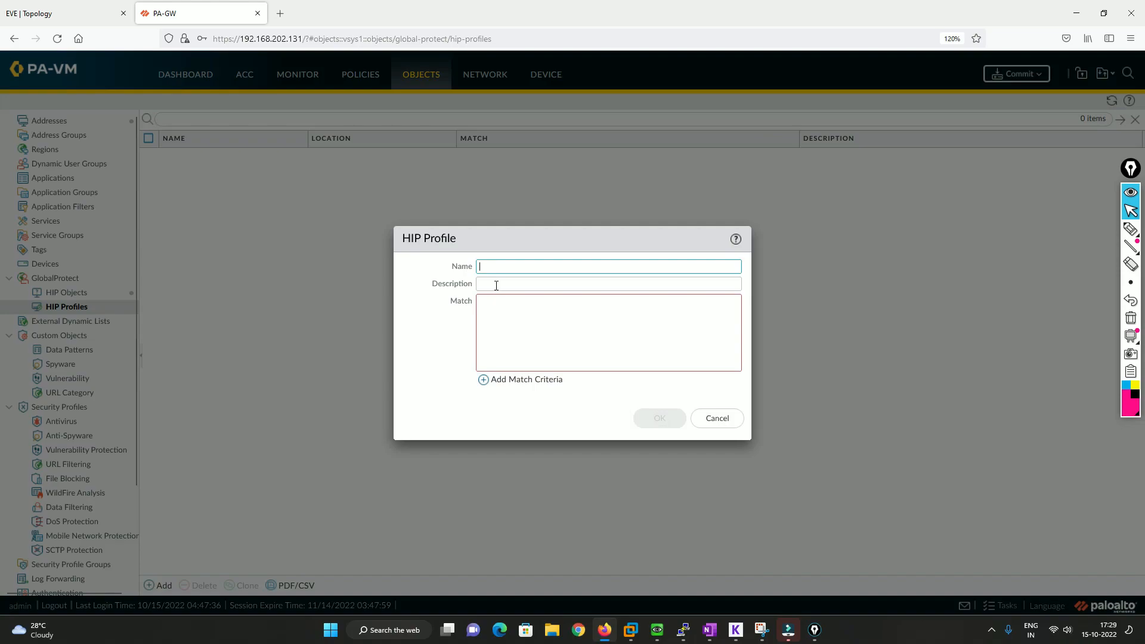
text(TEST-Pr)
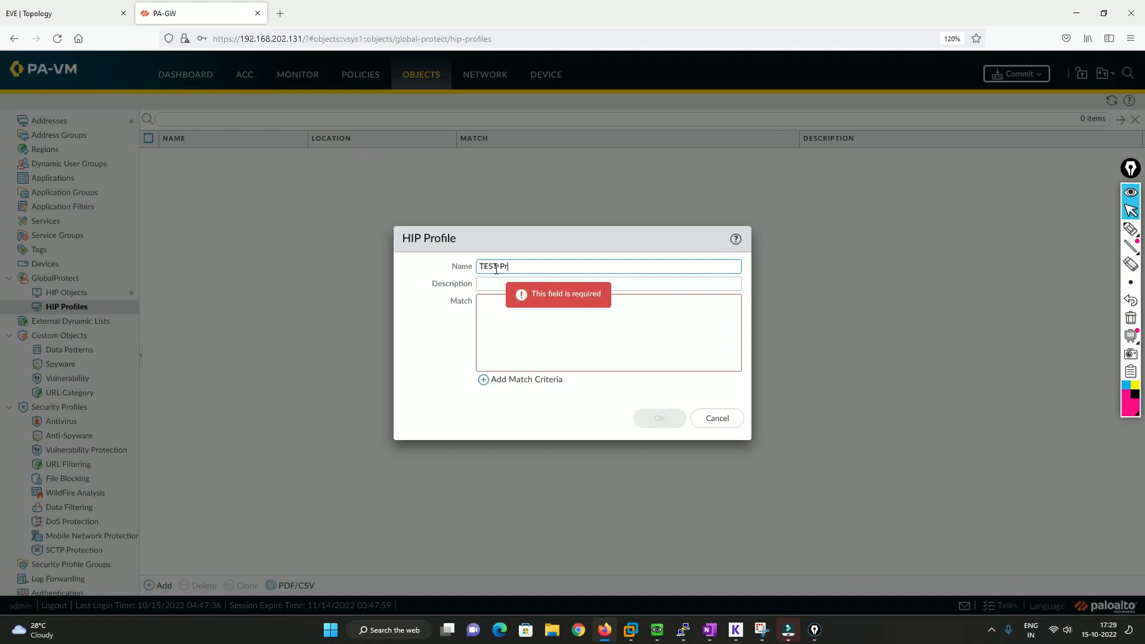
text(ofile)
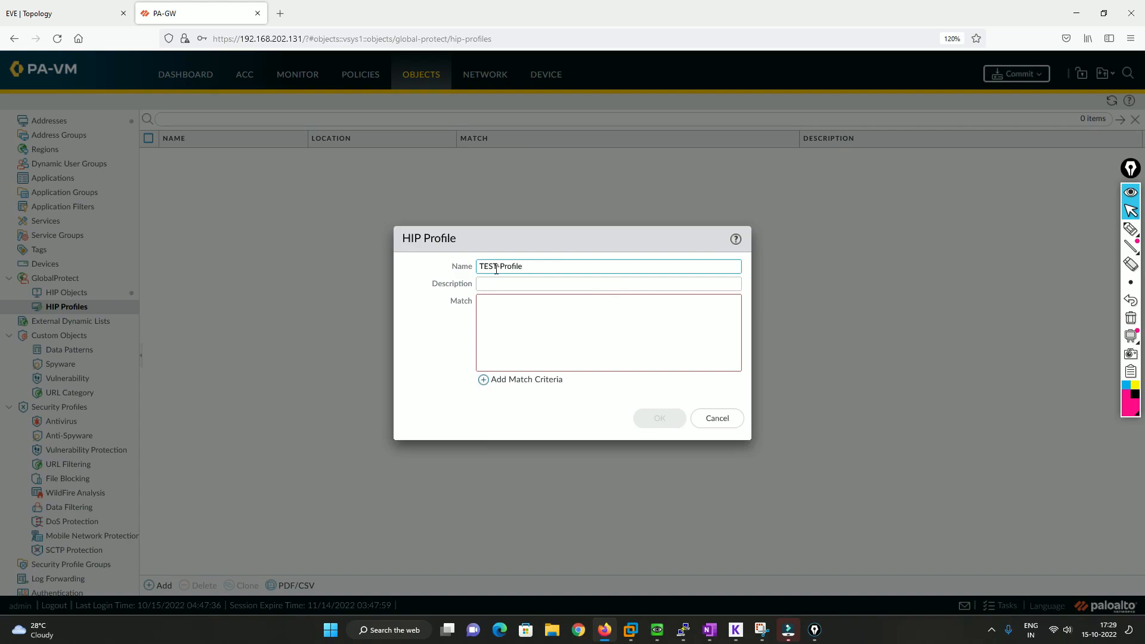
click(523, 380)
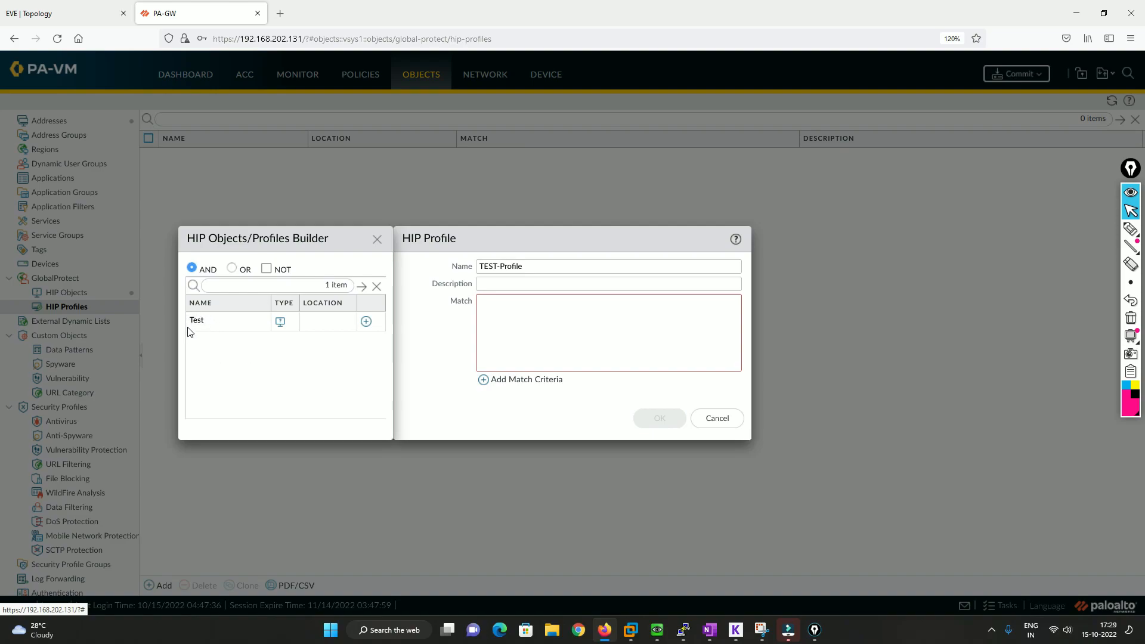
click(366, 321)
click(659, 419)
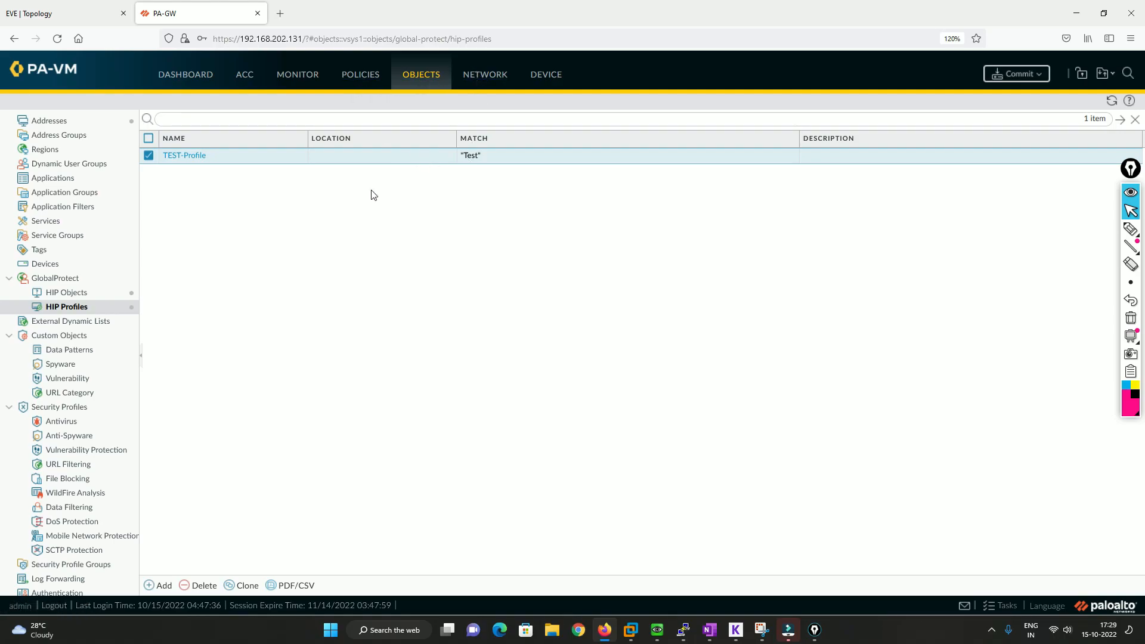
Add TEST-Profile as the source device in the GP-VPN security rule, and commit all changes
click(366, 80)
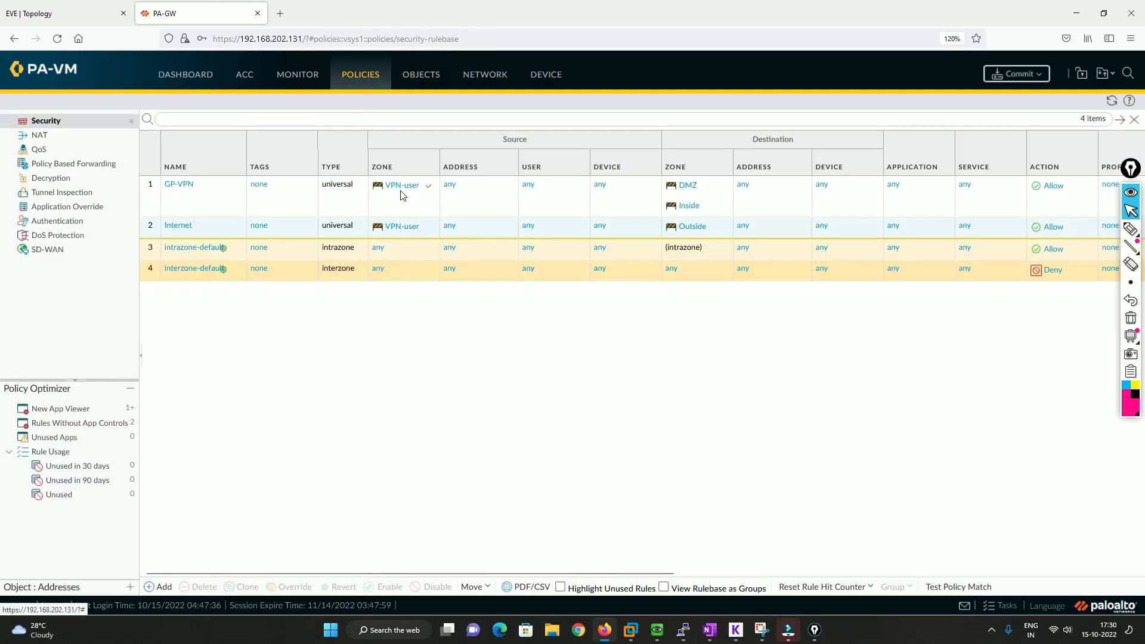
click(179, 185)
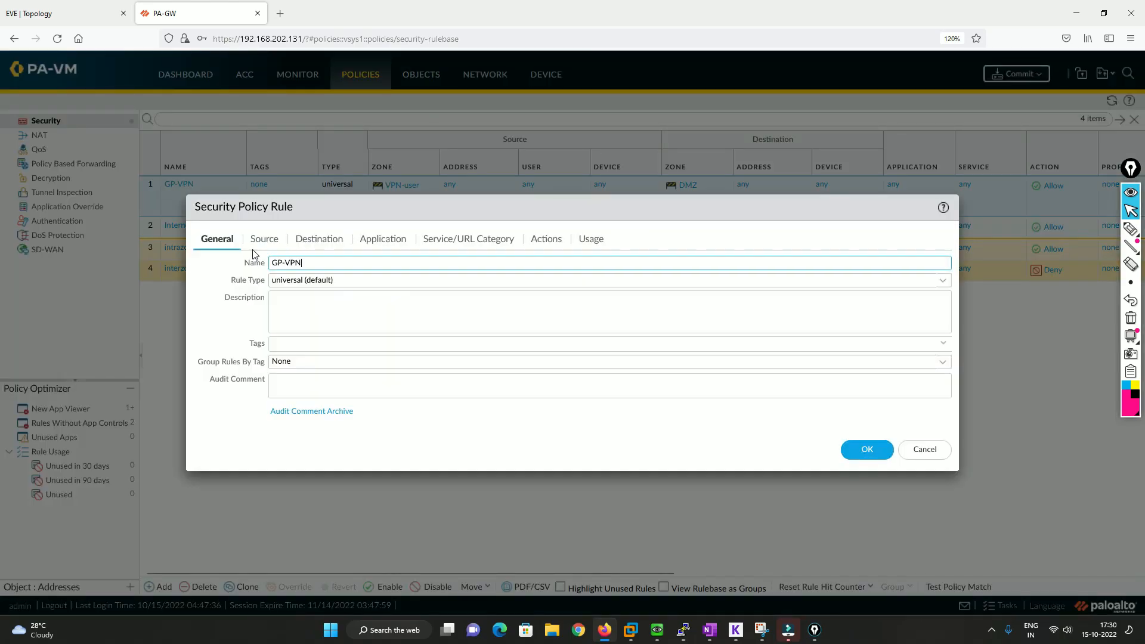
click(262, 240)
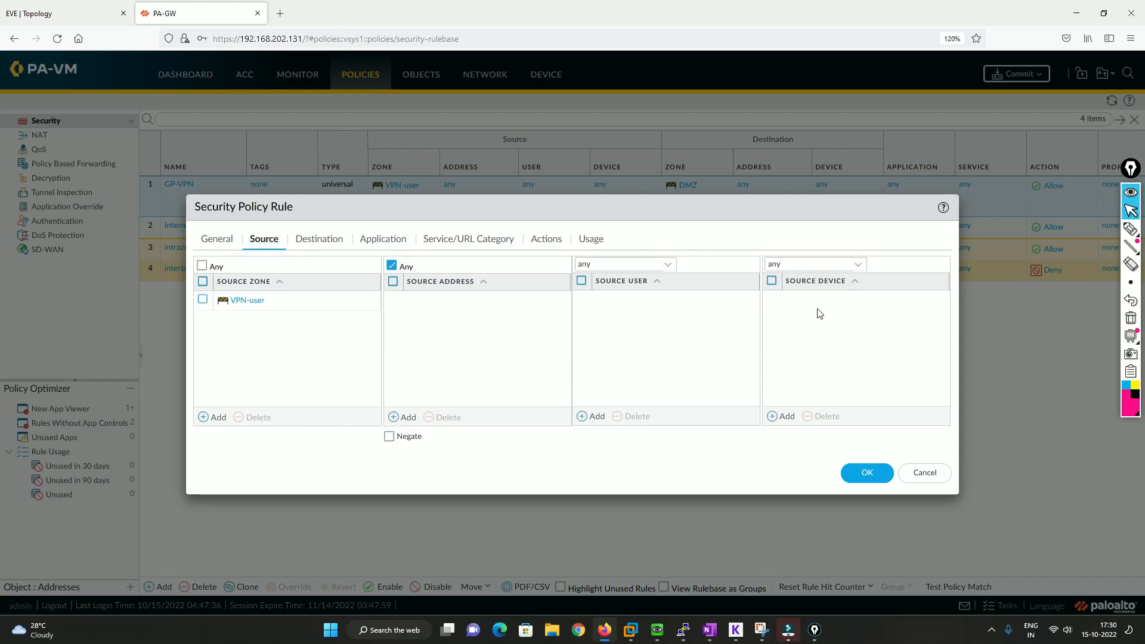
click(785, 418)
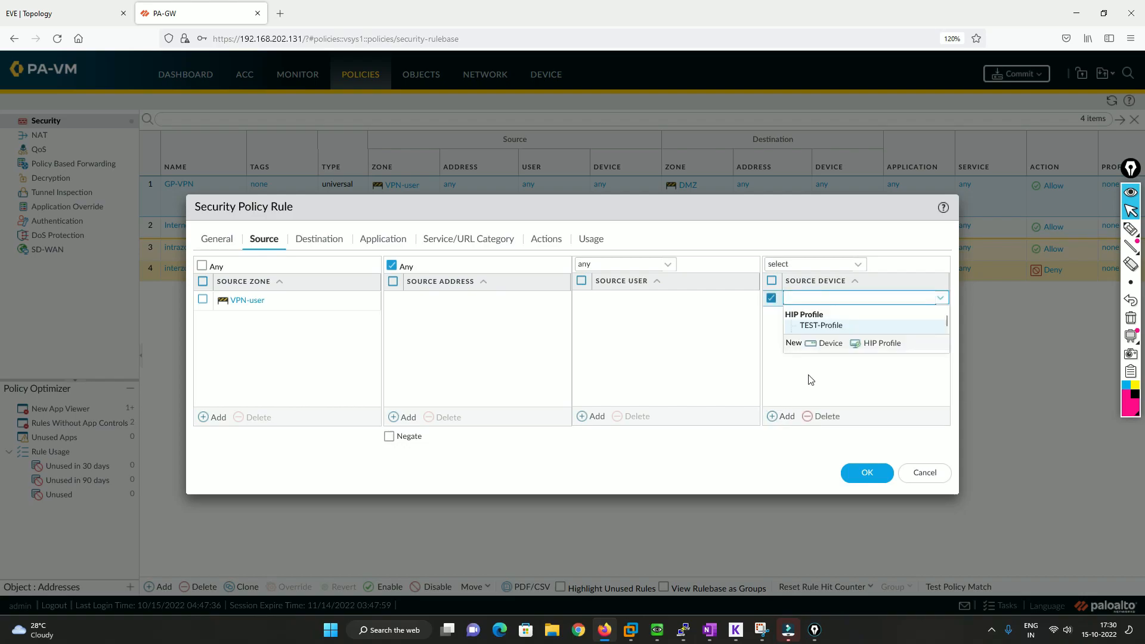
click(821, 335)
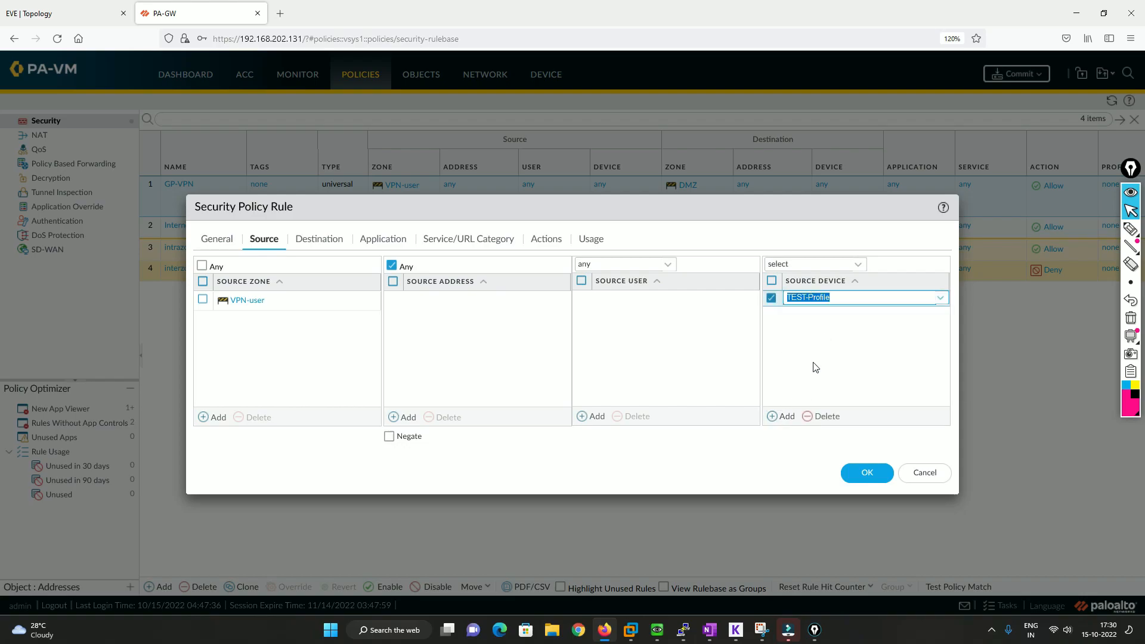
click(861, 477)
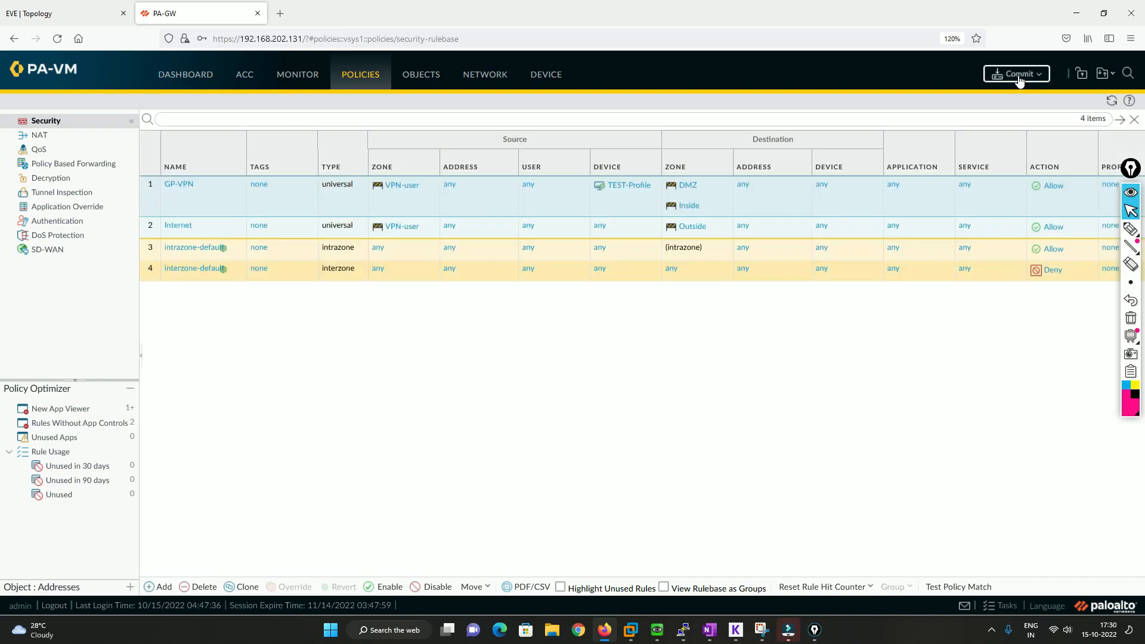
click(1018, 75)
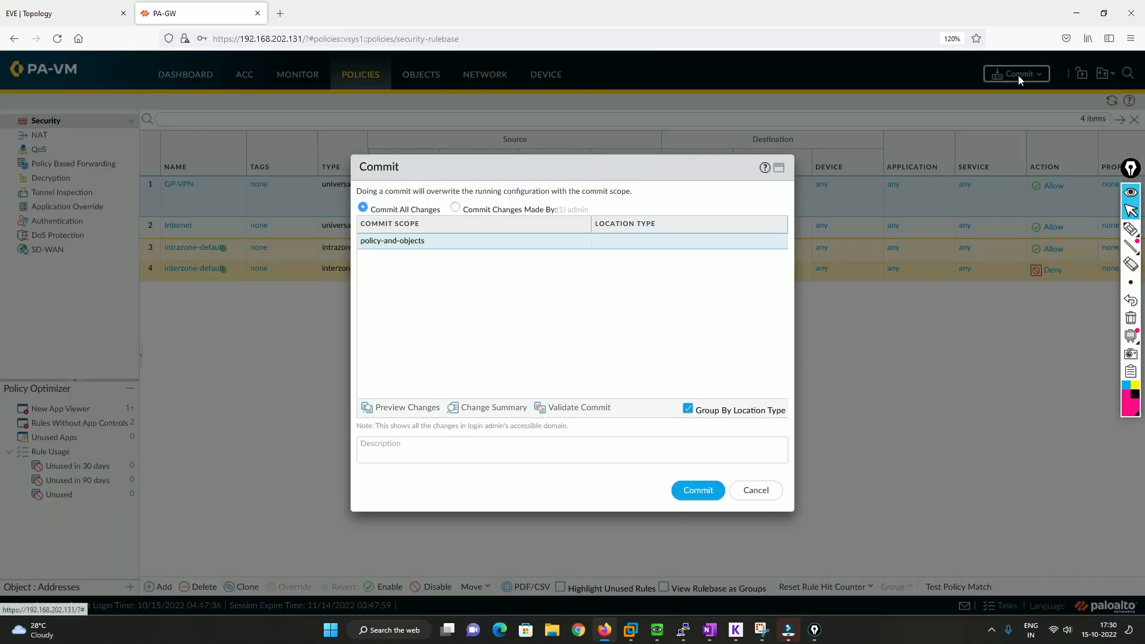
click(697, 492)
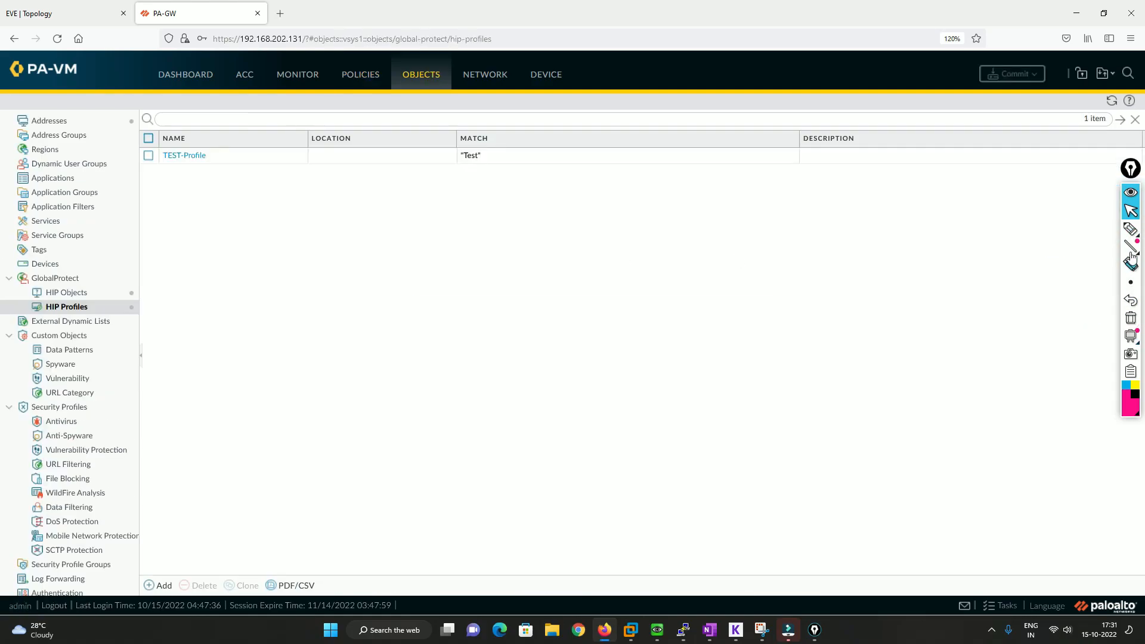
Undo the earlier pen underlines to bring back the handwritten list of configuration steps
click(1131, 301)
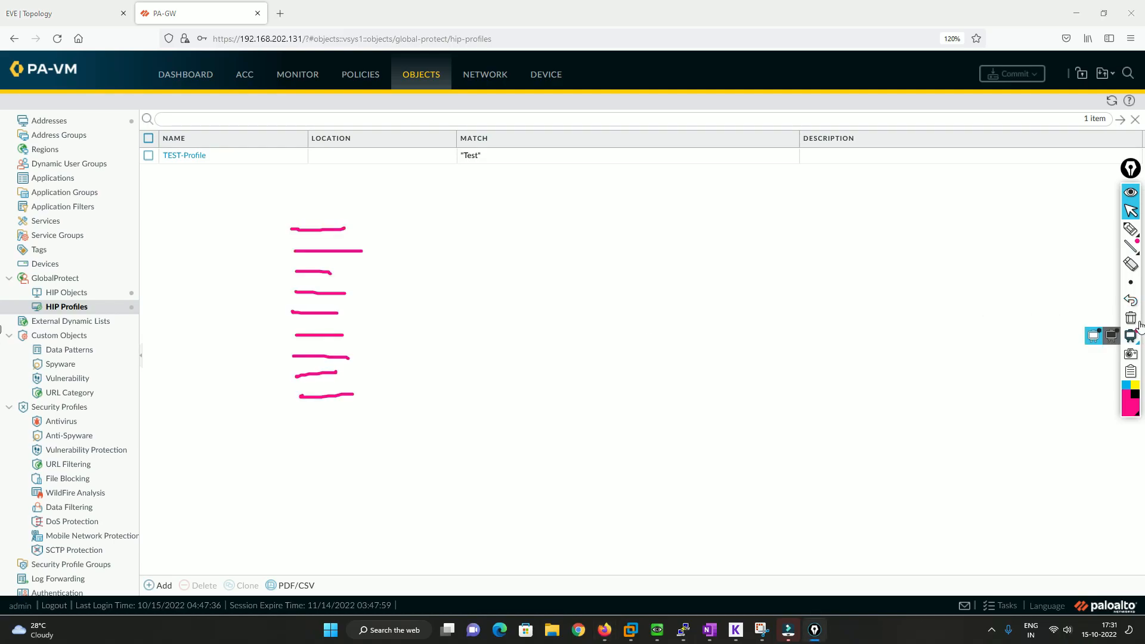
click(1136, 304)
click(1136, 304)
click(1136, 304)
click(1136, 304)
click(1136, 305)
click(1137, 304)
click(1137, 304)
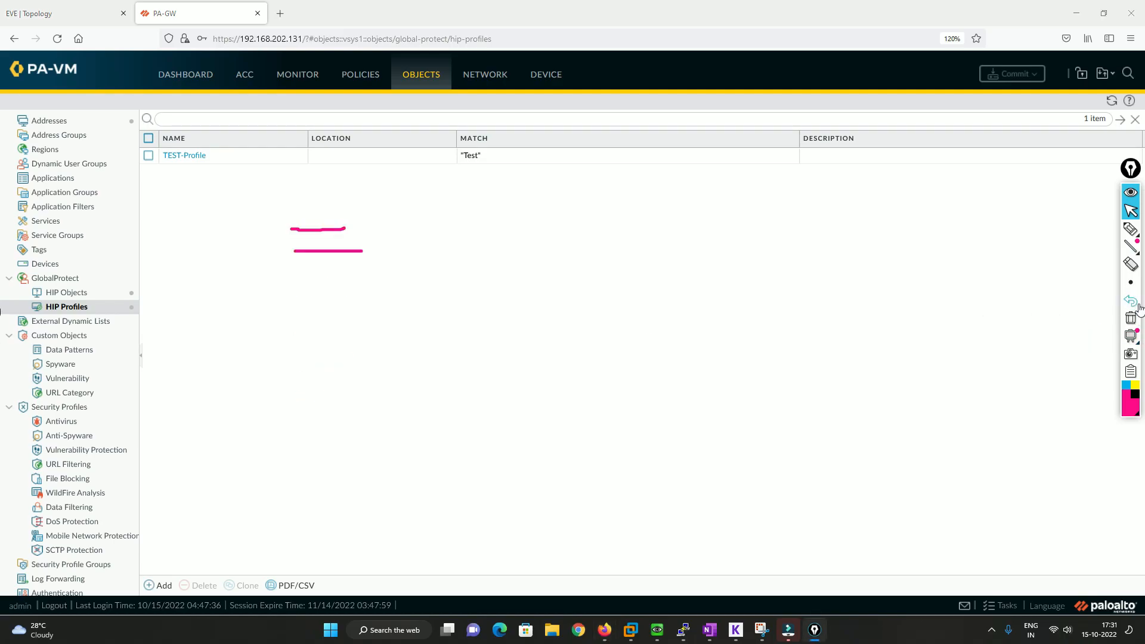
click(1136, 305)
click(1136, 304)
click(1136, 304)
Handwrite Notification as item 5 of the list with the pen, and clear all the marks
click(1131, 229)
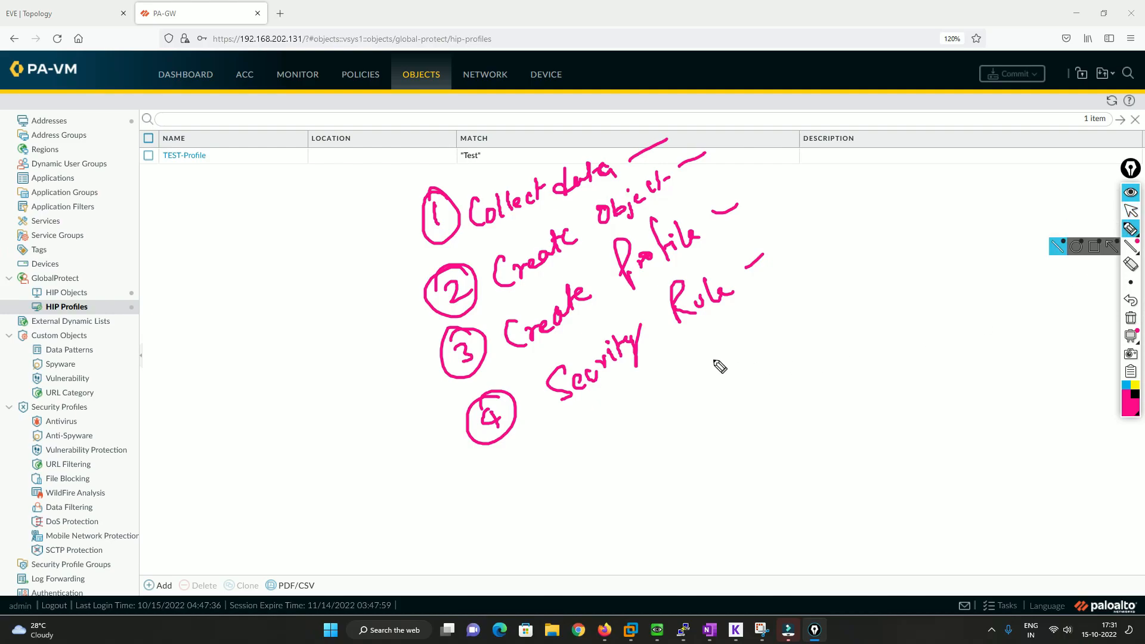
click(521, 480)
mouse_move(517, 471)
mouse_down()
mouse_move(528, 485)
mouse_move(525, 463)
mouse_move(618, 435)
mouse_move(703, 386)
mouse_up()
drag(703, 386, 713, 382)
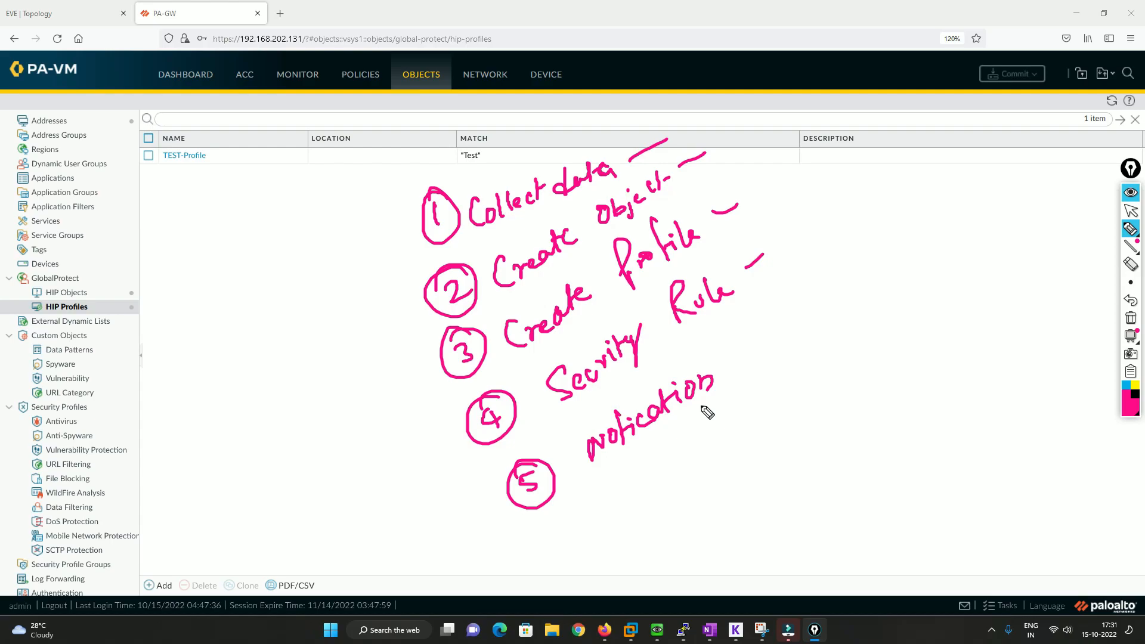
click(1131, 318)
click(1131, 210)
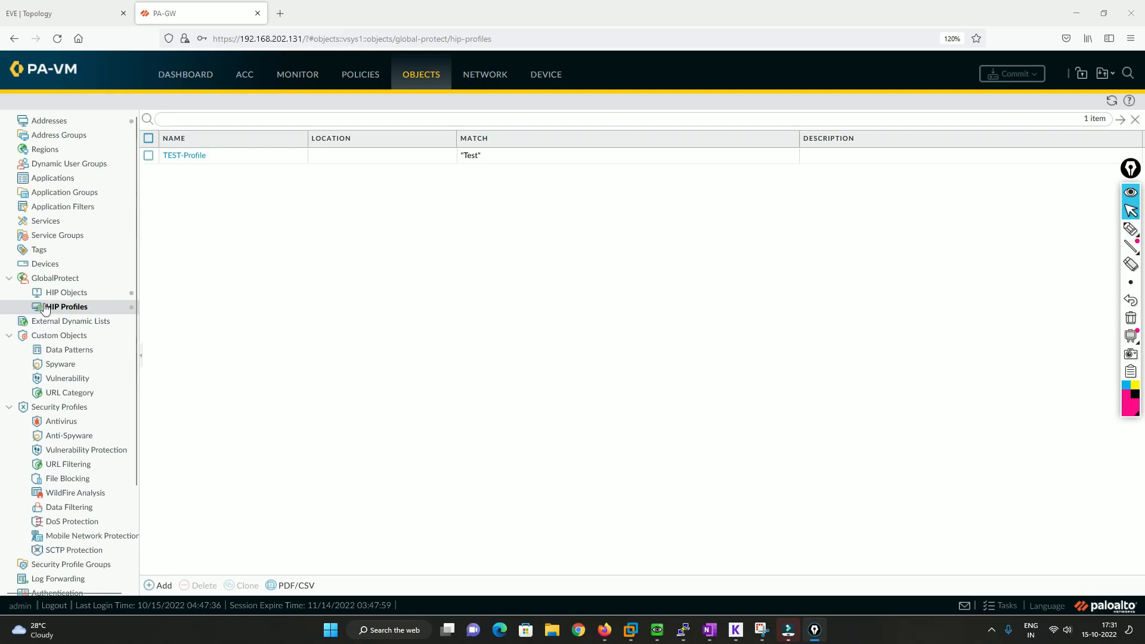
Start a new HIP notification in the agent settings of the GP-VPN-GW GlobalProtect gateway
click(494, 76)
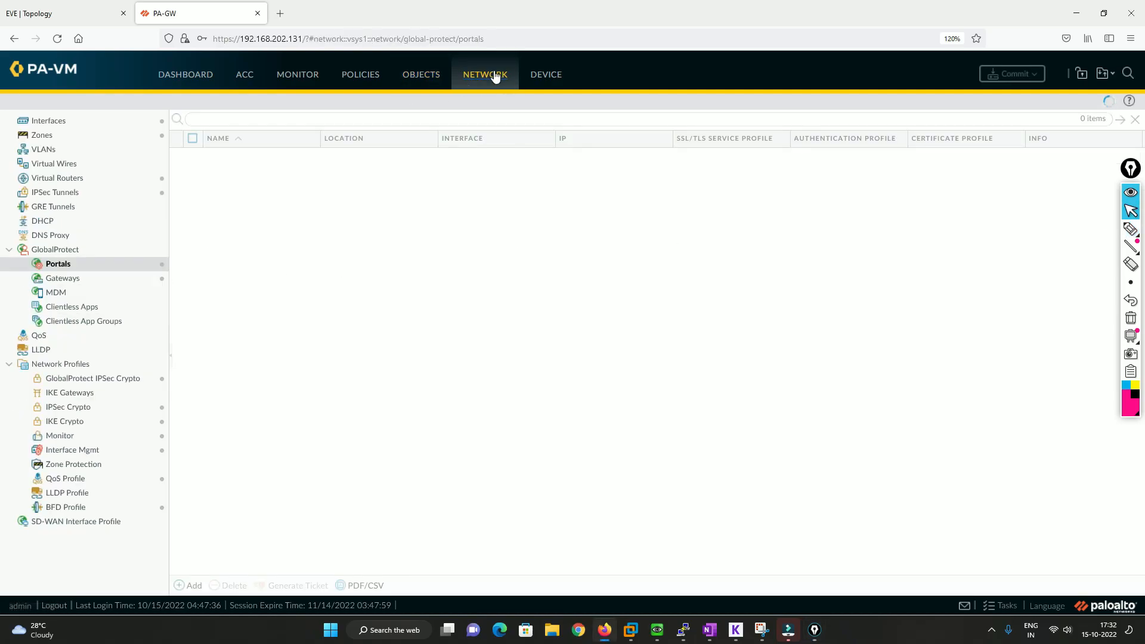
click(71, 281)
click(240, 160)
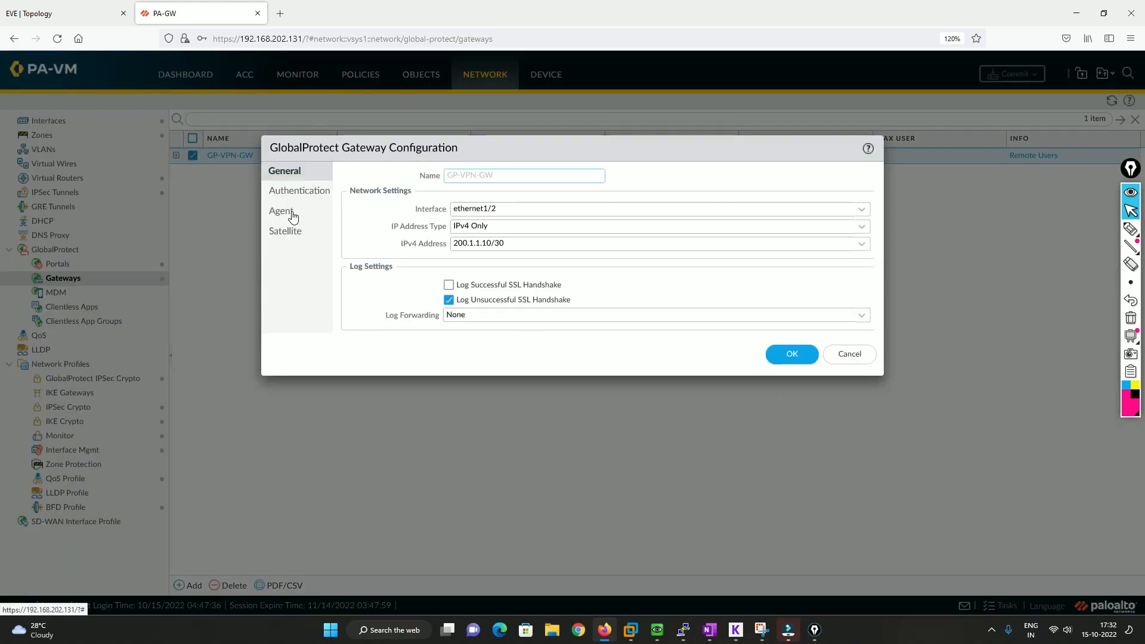
click(293, 213)
click(857, 181)
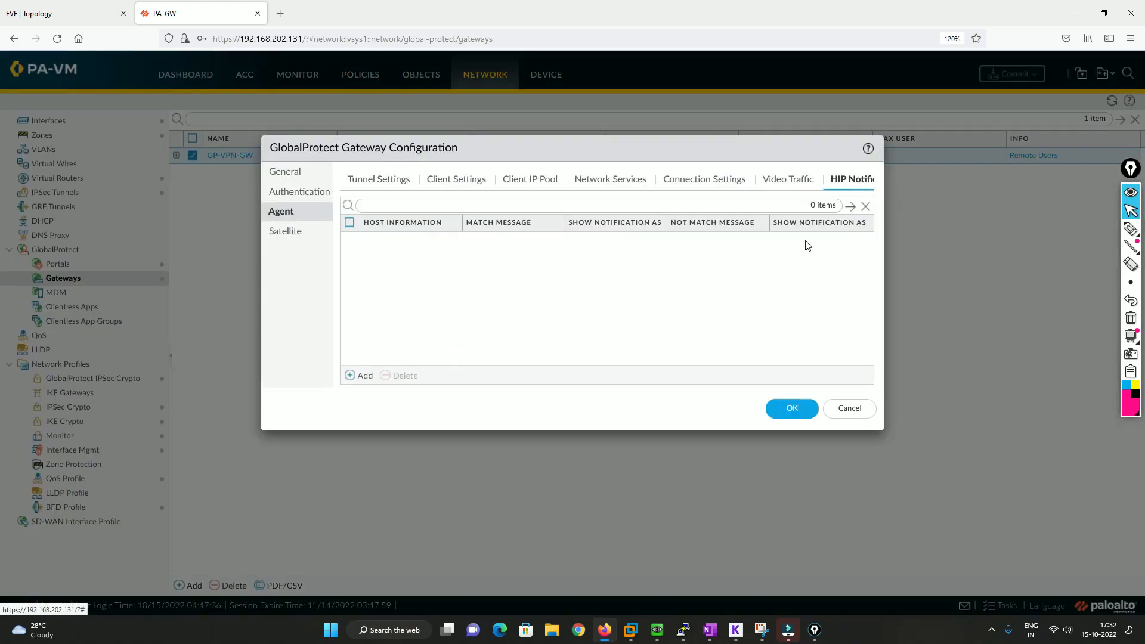
click(361, 375)
Try to enter Information as the HIP notification's host information
click(437, 185)
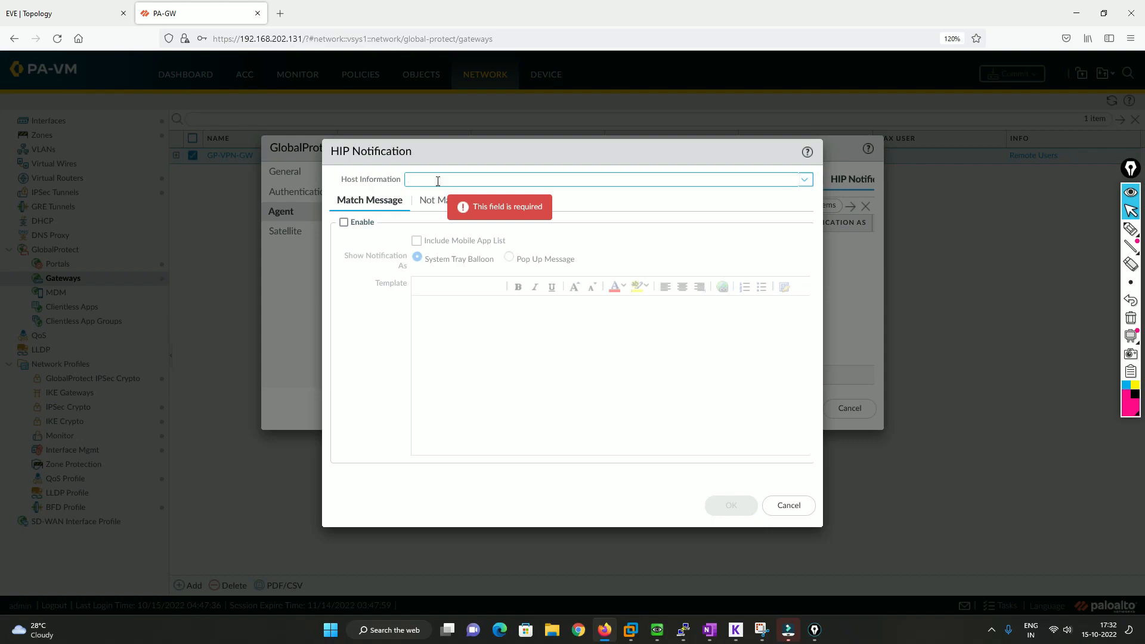
text(Inform)
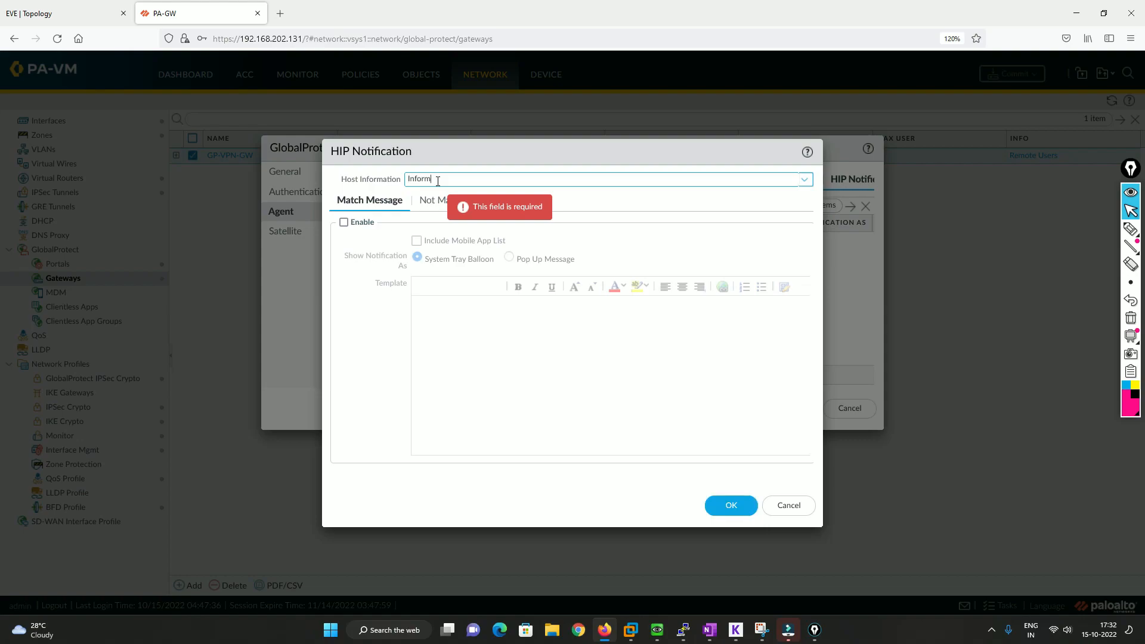
text(ation)
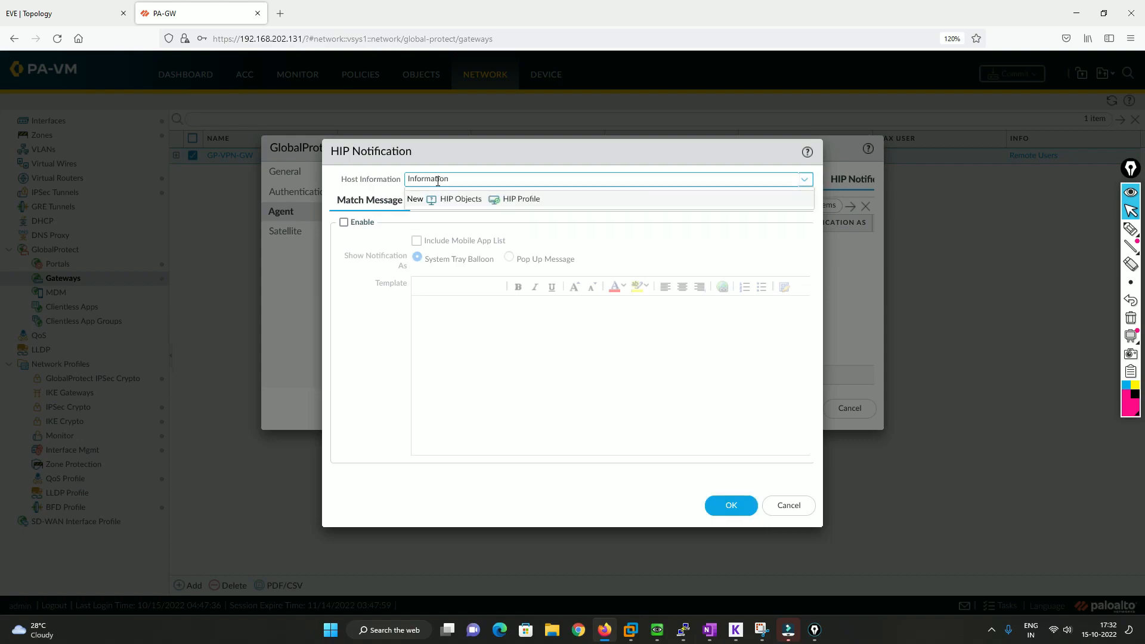
key(Tab)
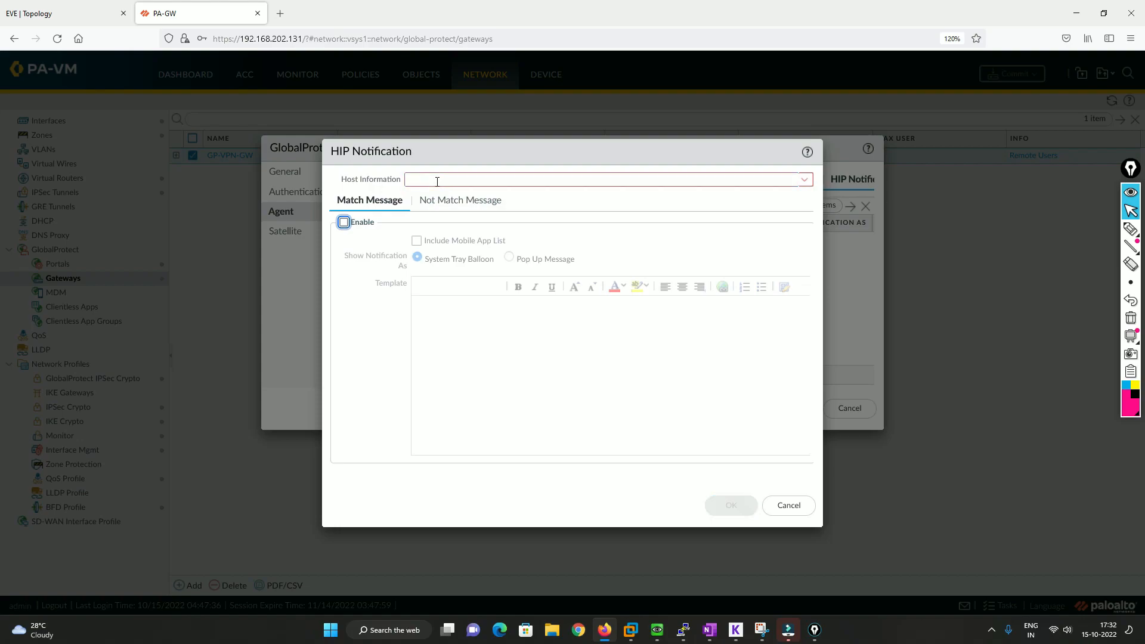
Enable the HIP notification's match message and show it as a pop-up message
click(344, 222)
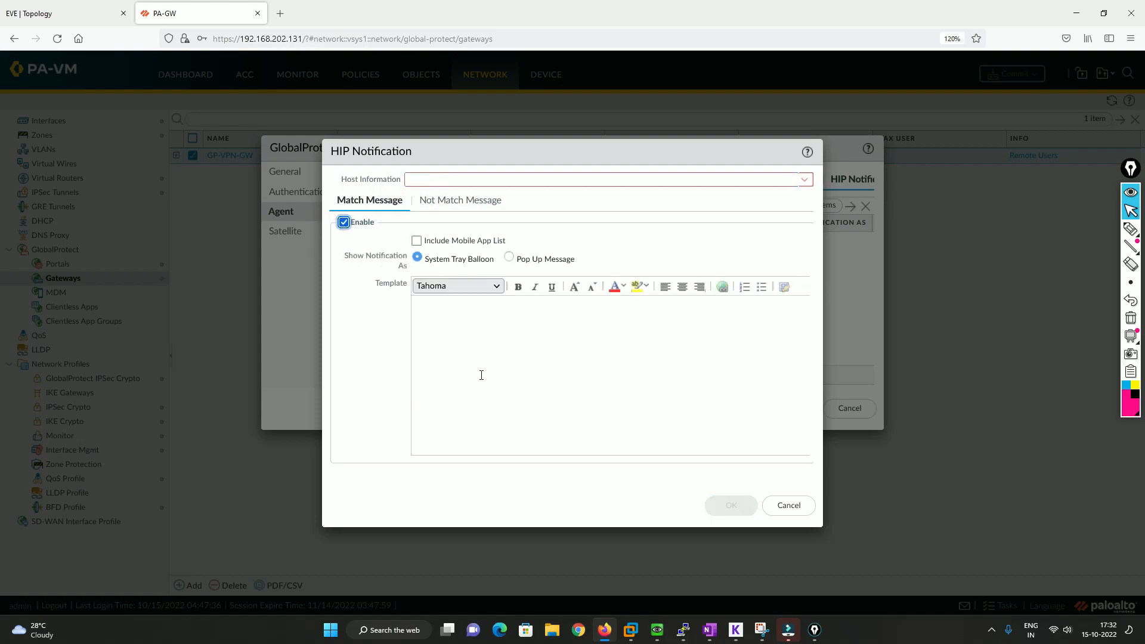
click(509, 257)
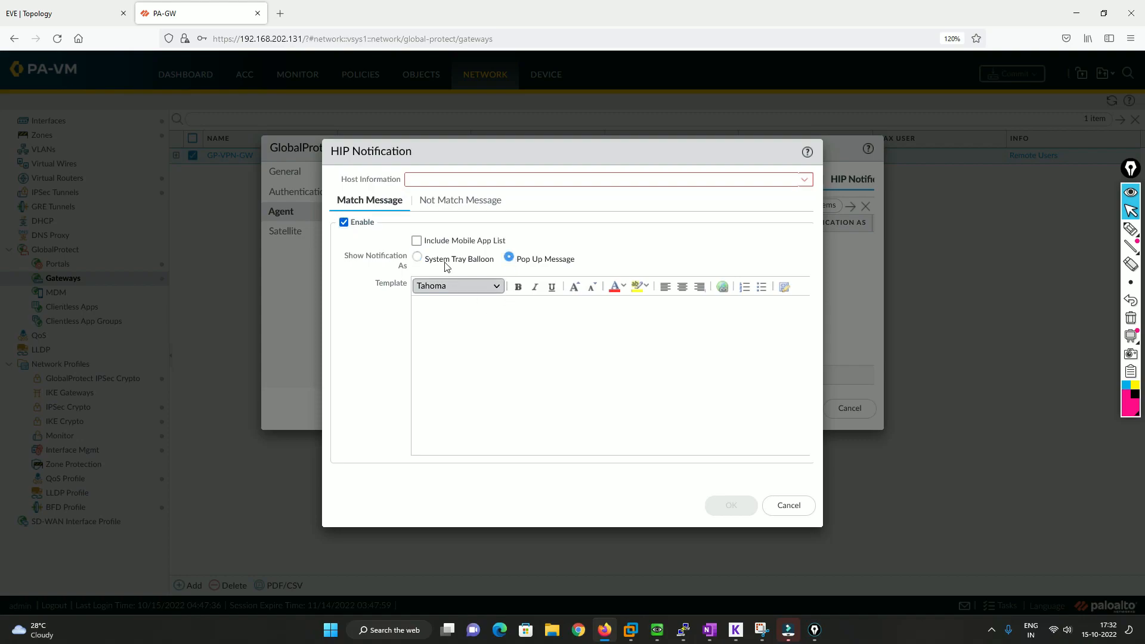
click(416, 257)
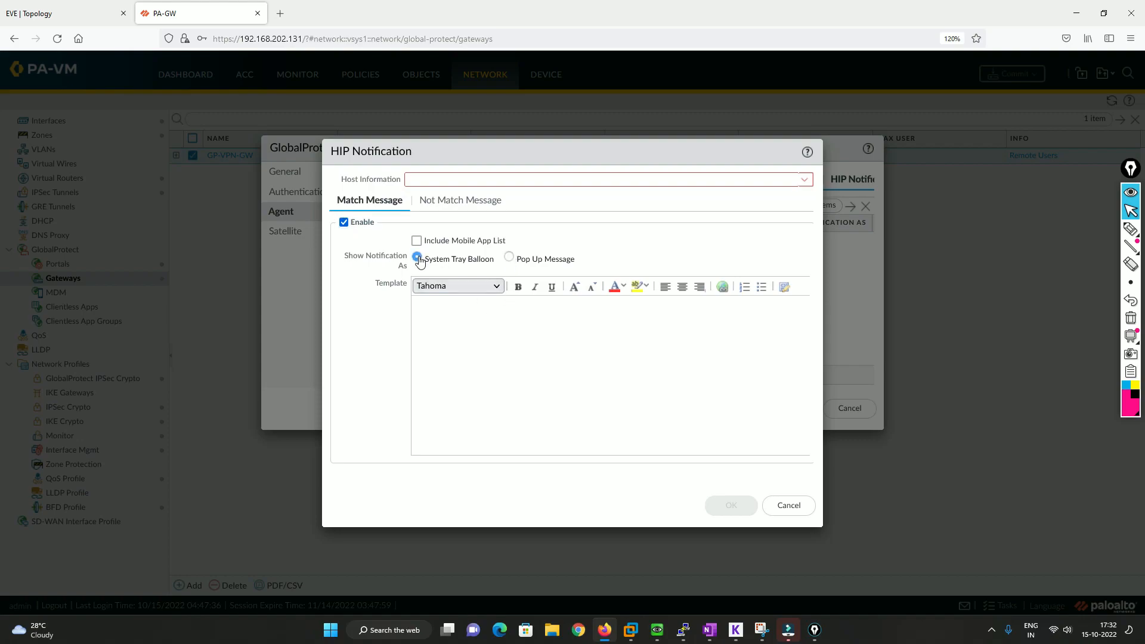
click(509, 258)
click(462, 313)
Try to set the notification's host information to Information
click(439, 179)
text(Inf)
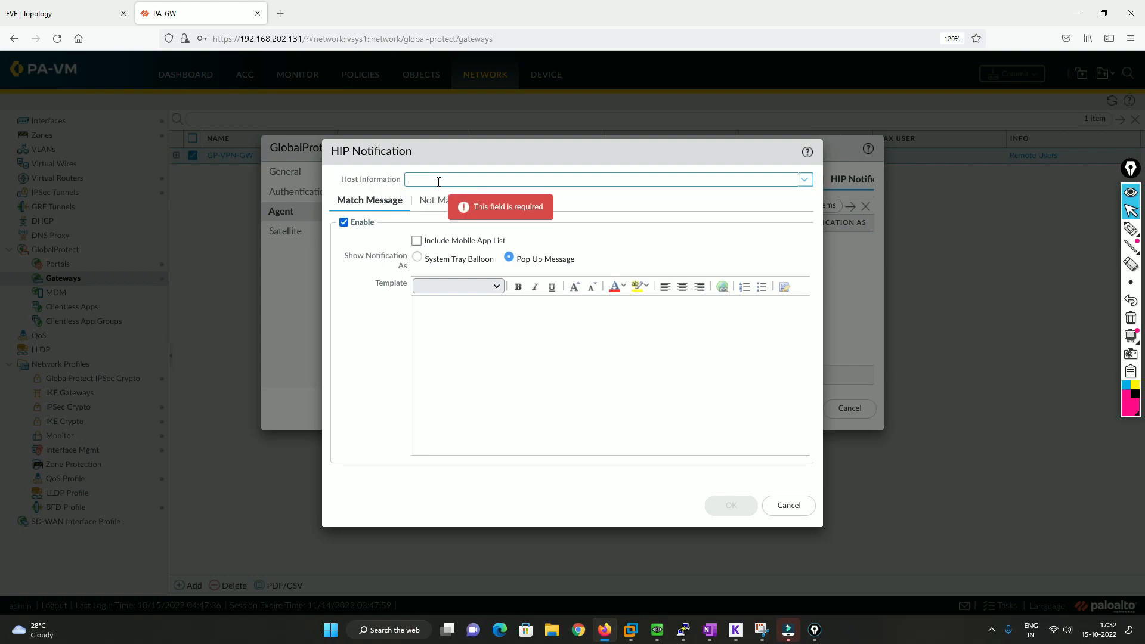
text(ormation)
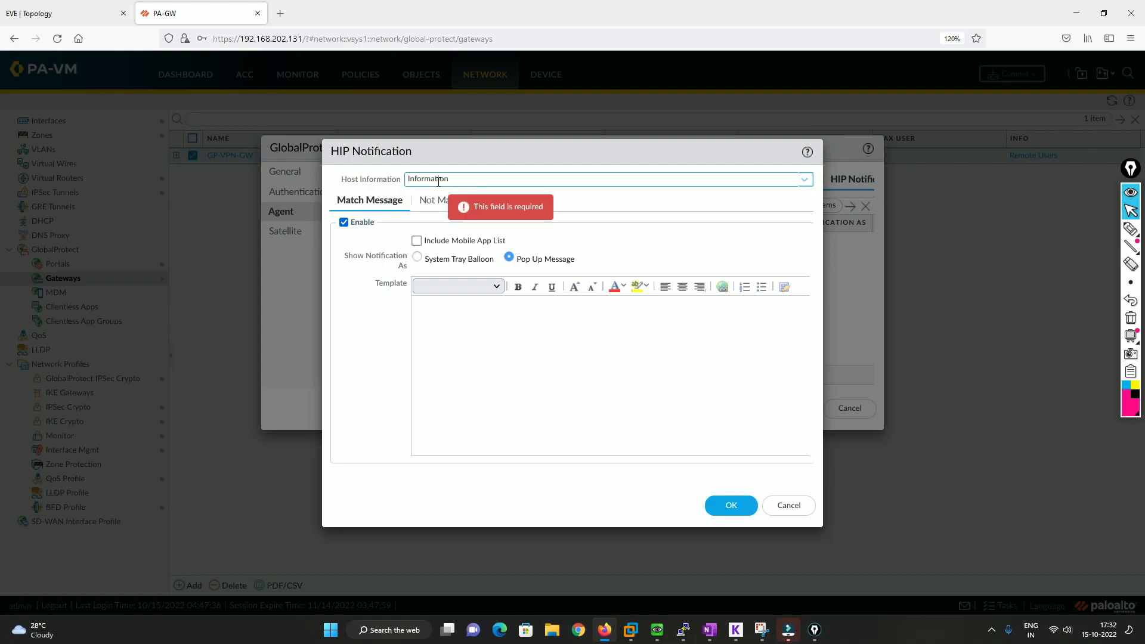
key(Tab)
key(Tab)
key(Tab)
key(Tab)
key(Tab)
key(Tab)
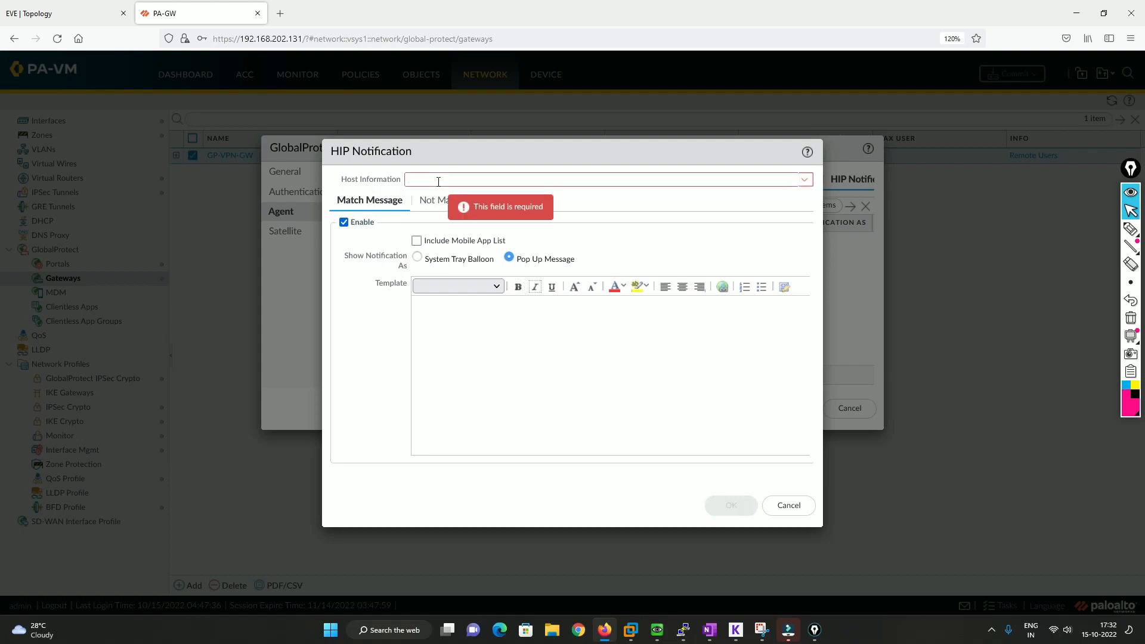
Write the match message template as "Hello User, you are connected to VPN. Welcome to the network." with a line break after the greeting
click(484, 326)
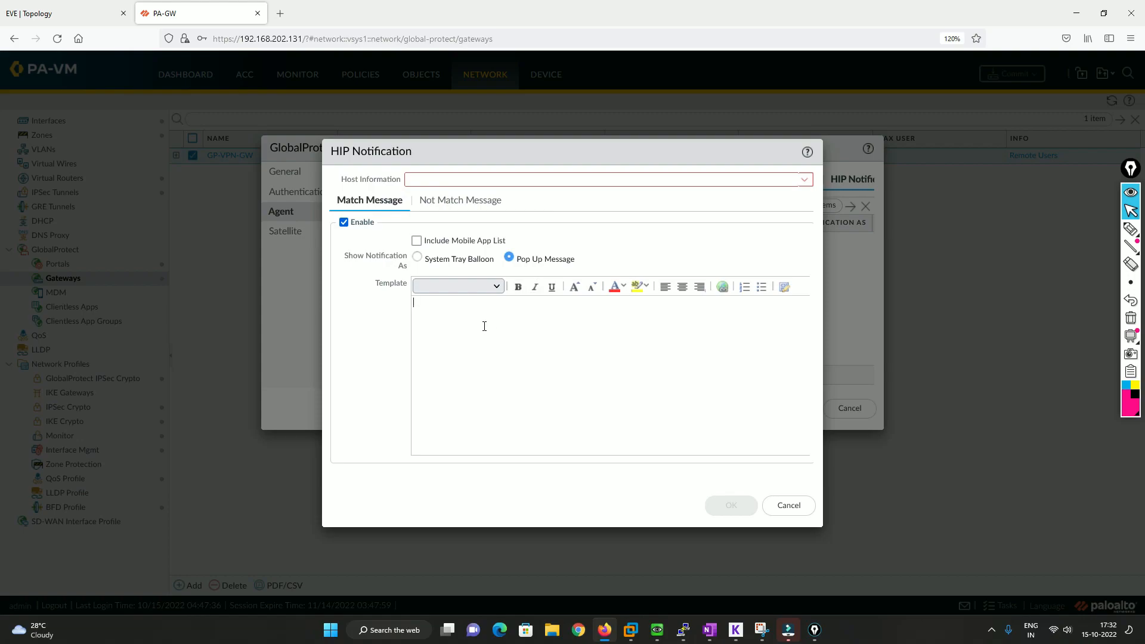
text(Hello Use)
text(you are)
text( connecte)
text(d )
text(ty)
key(BackSpace)
text(o VPMN. Welcome to the network.)
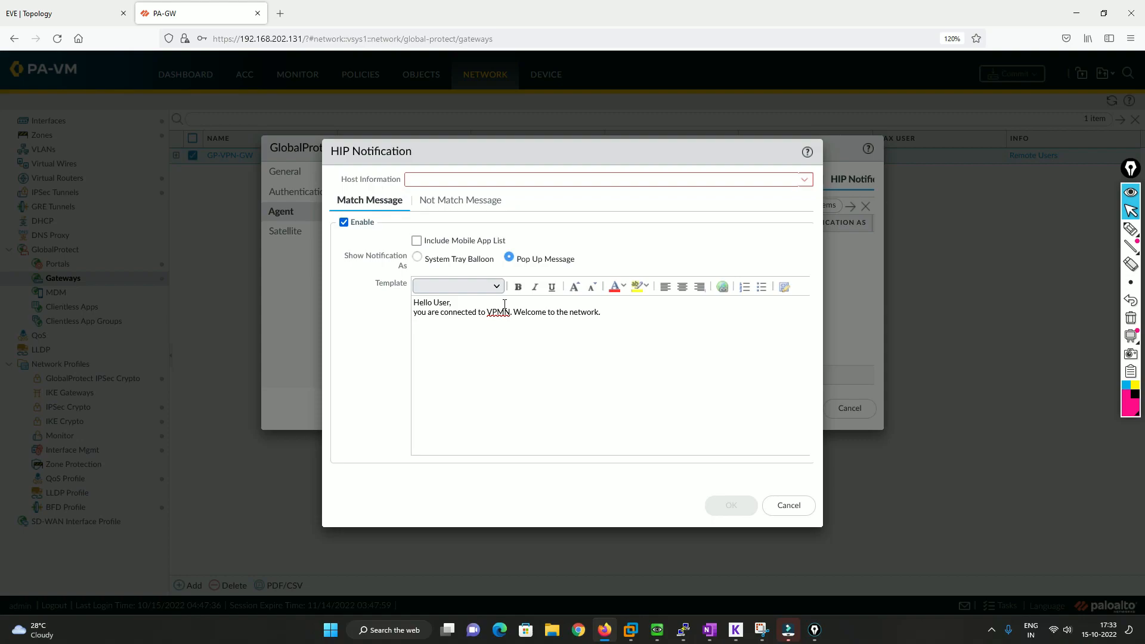
click(507, 314)
key(BackSpace)
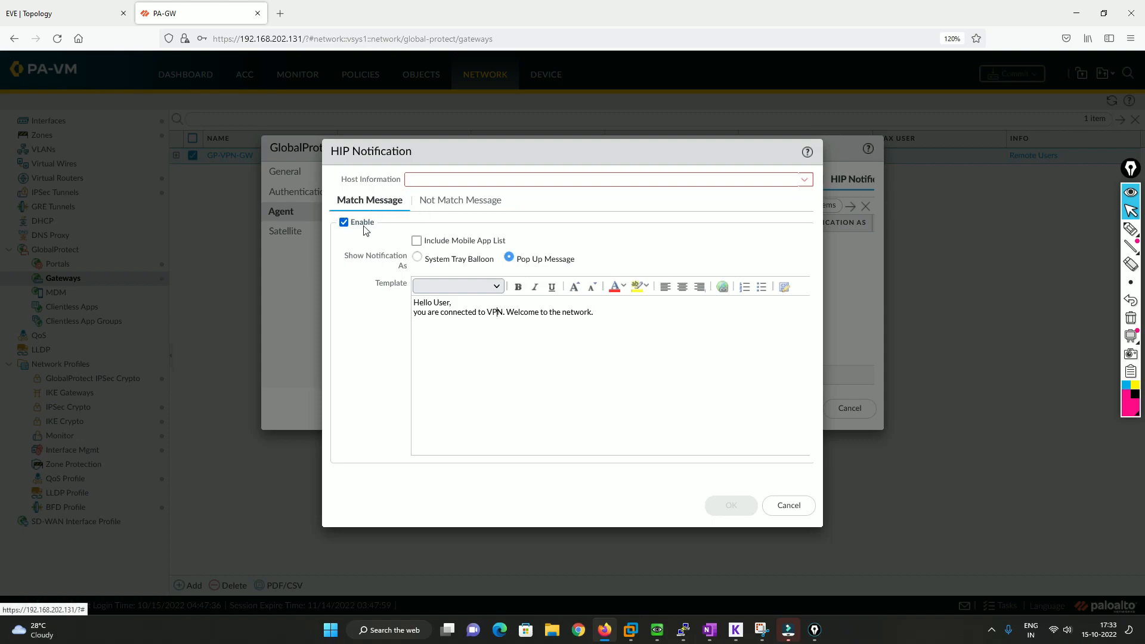
Enable the not match message and start its template with the greeting "Hello User,"
click(471, 202)
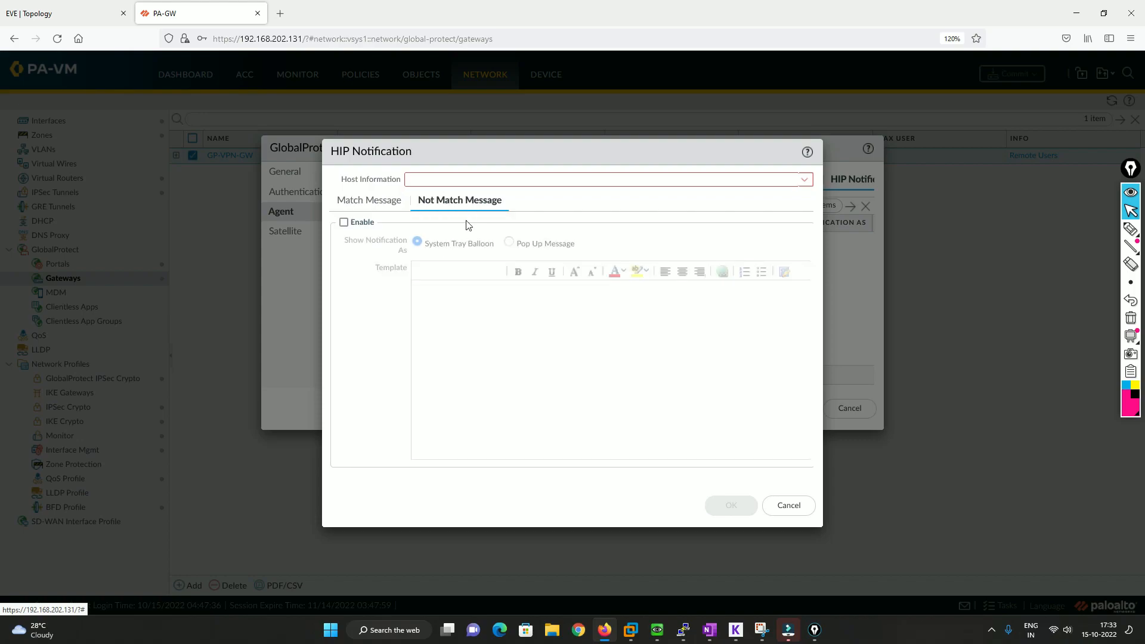
click(343, 222)
click(460, 298)
text(Hello User)
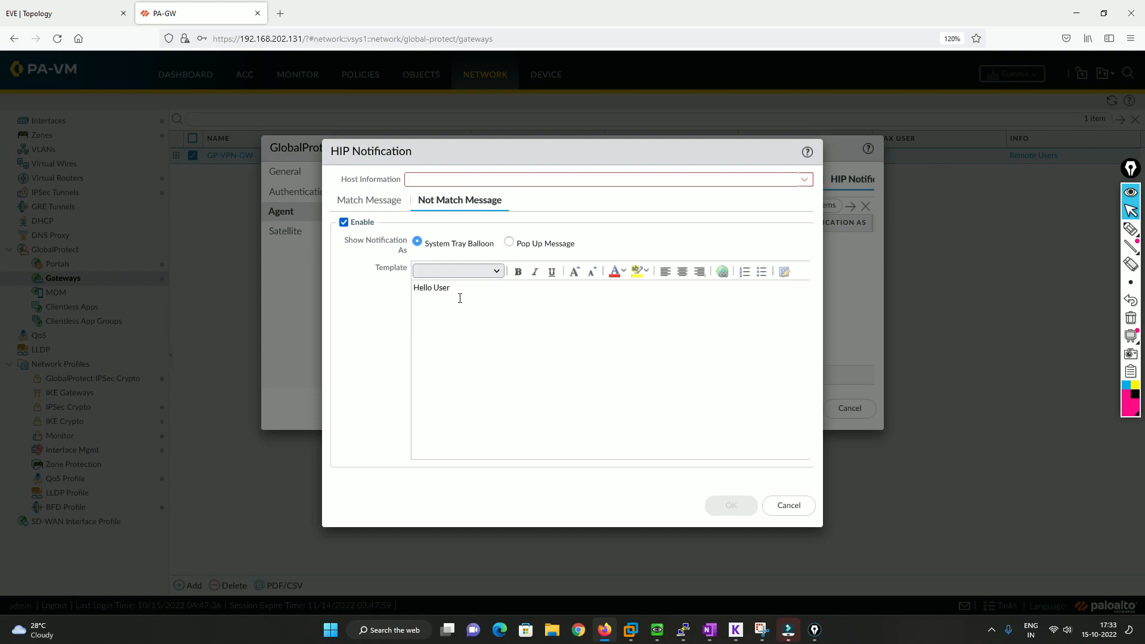
text(, Sorry you are)
Add "Sorry you machine is not enabled with Firewall. Please download from below link" beneath the greeting in the not match template
key(BackSpace)
key(BackSpace)
key(BackSpace)
text(machi)
text(ne is not )
text(enab)
text(le d)
text(d with Firewall.)
text(Please)
text(downloa)
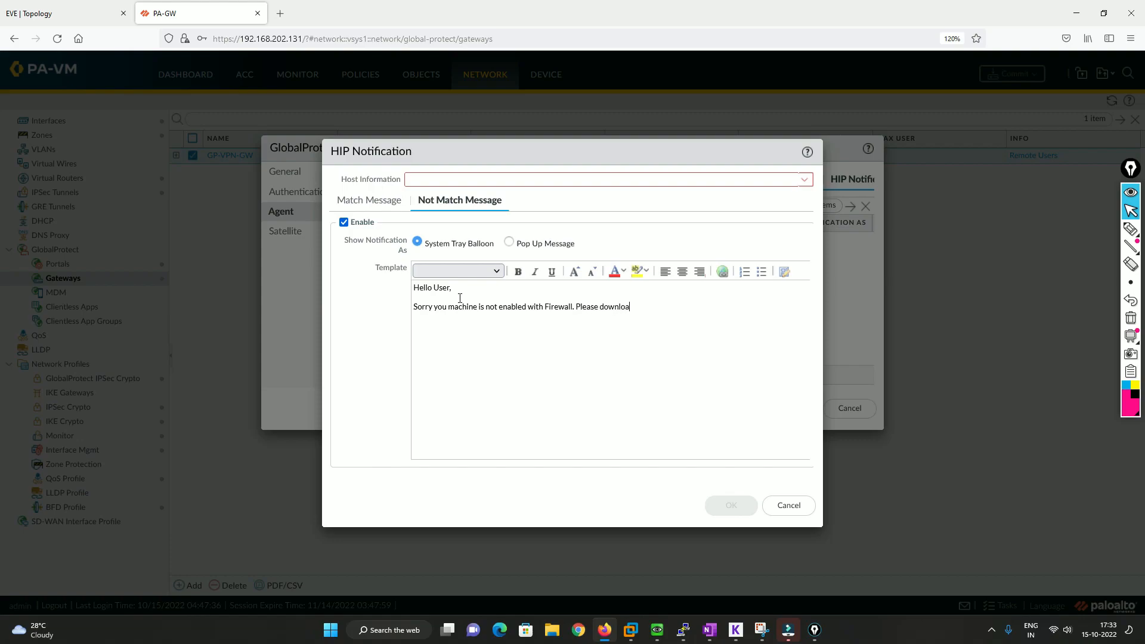
text( be)
text(ink)
Try to insert a hyperlink in the not match template without selecting any text
click(722, 272)
click(524, 337)
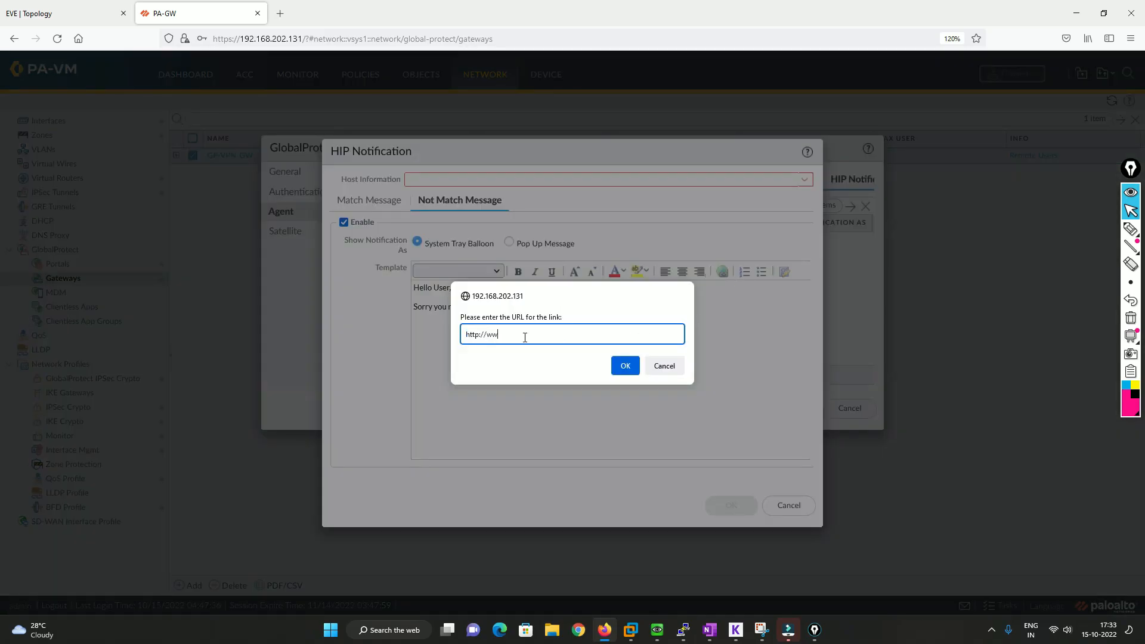
text(www.gg)
key(BackSpace)
key(BackSpace)
key(BackSpace)
text(oo)
click(624, 366)
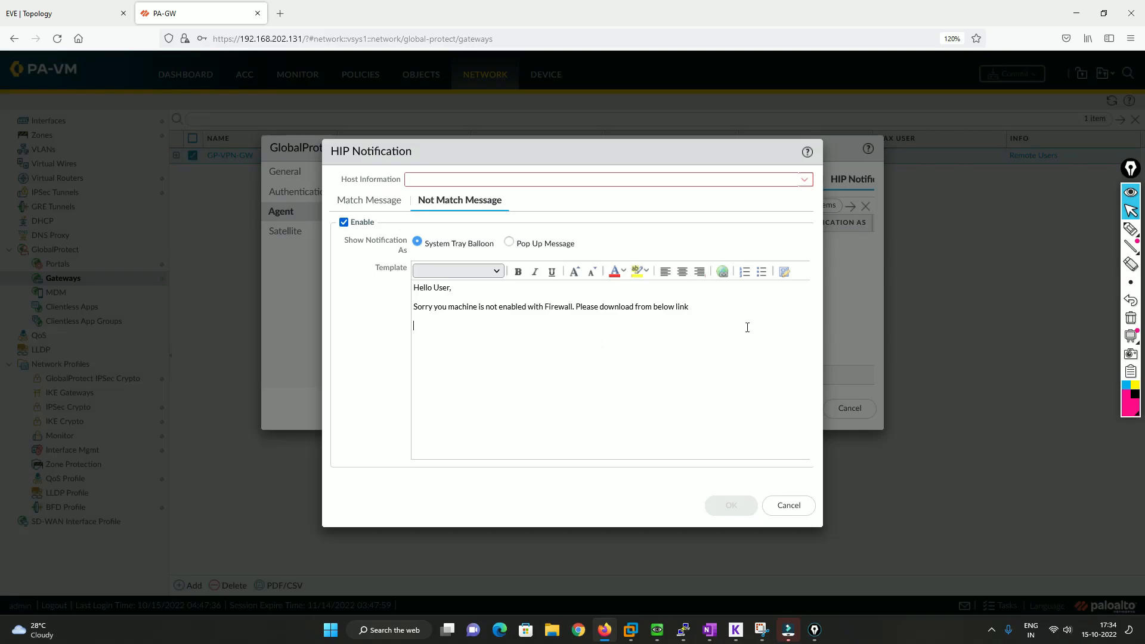
double_click(680, 306)
click(722, 272)
click(501, 333)
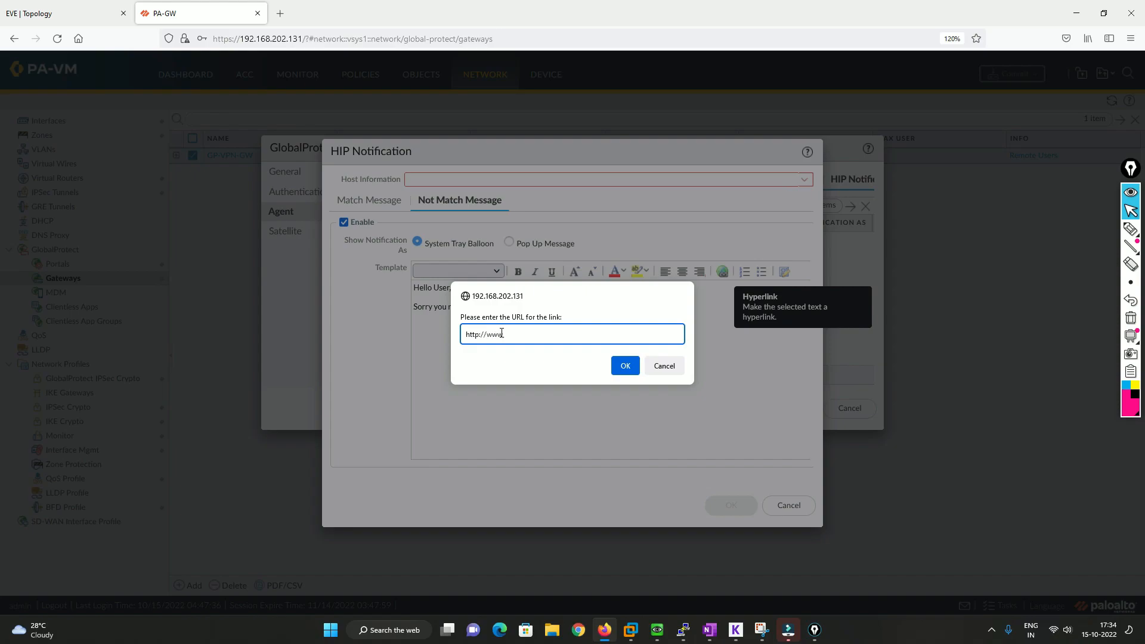
text(www.google.com)
key(Return)
click(590, 332)
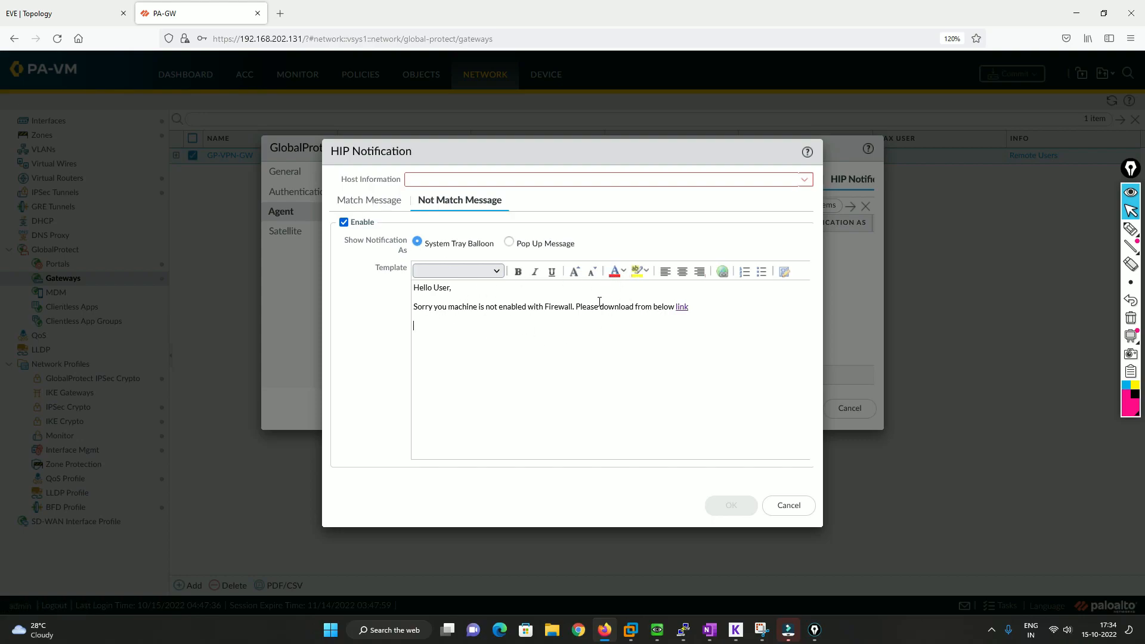
Choose TEST-Profile as the notification's host information, and save both the HIP notification and the gateway configuration
click(375, 206)
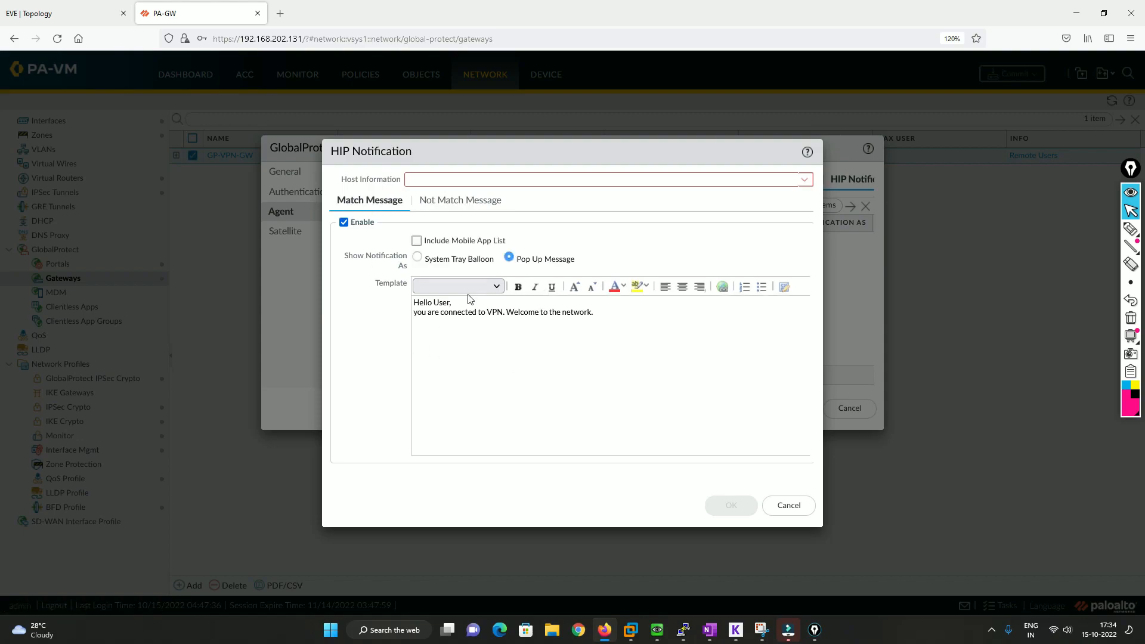
click(804, 179)
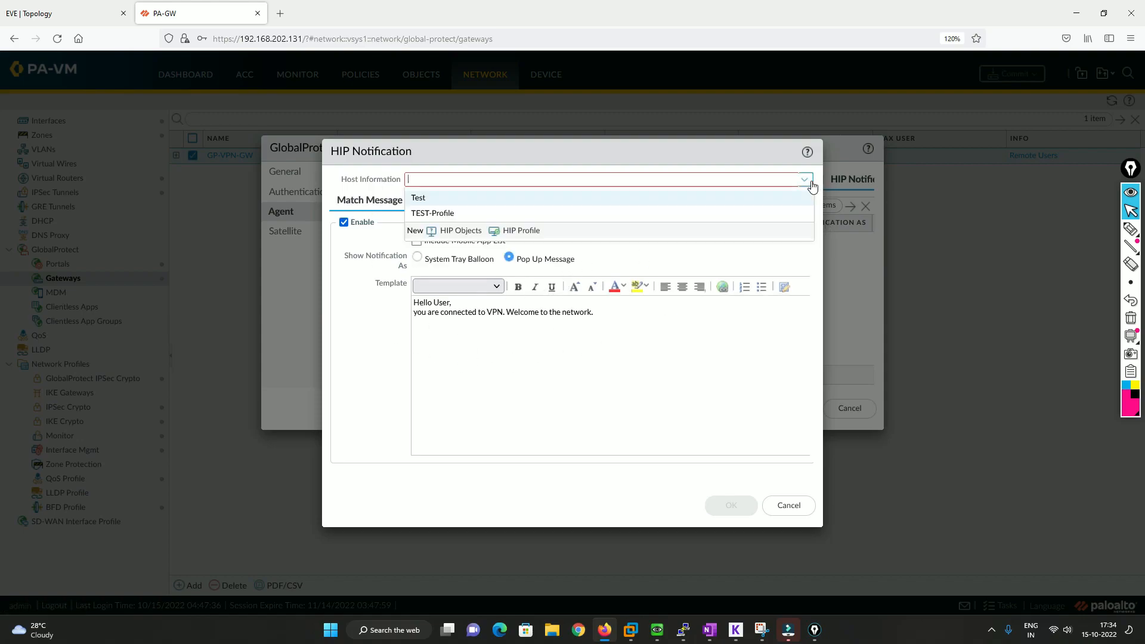
click(425, 213)
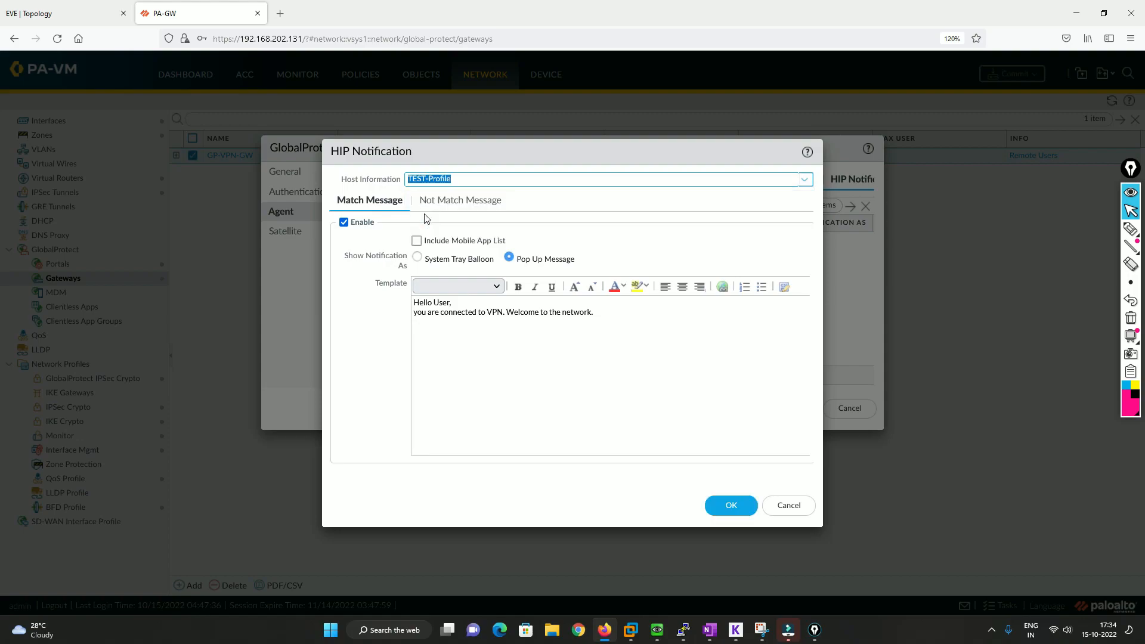
click(720, 504)
click(792, 408)
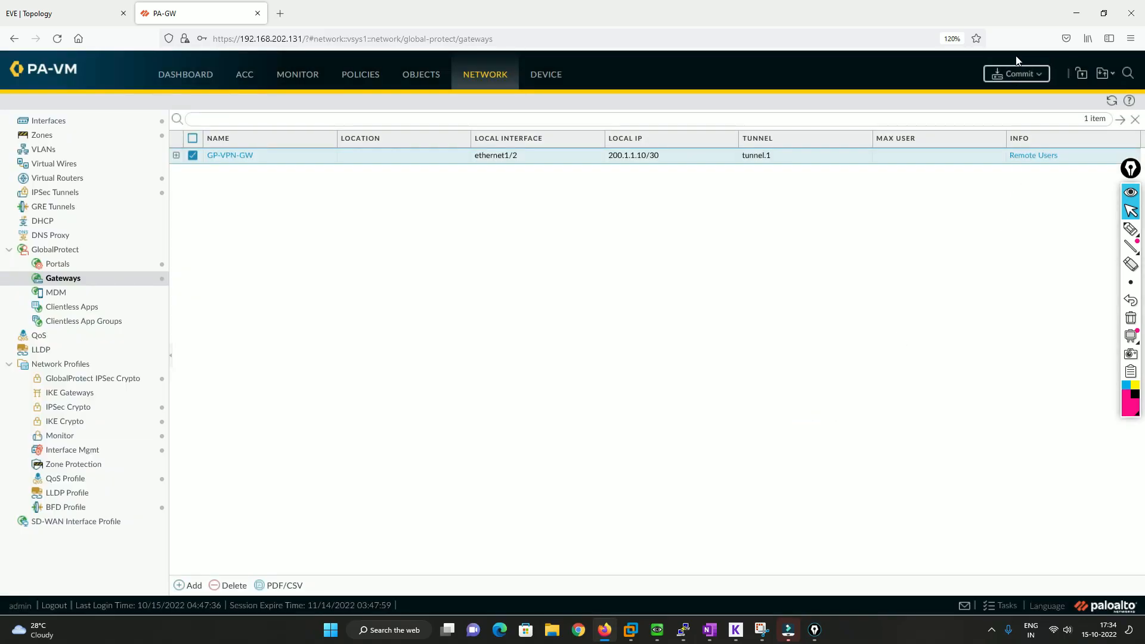
Commit the firewall configuration and close the job status report
click(1018, 77)
click(698, 489)
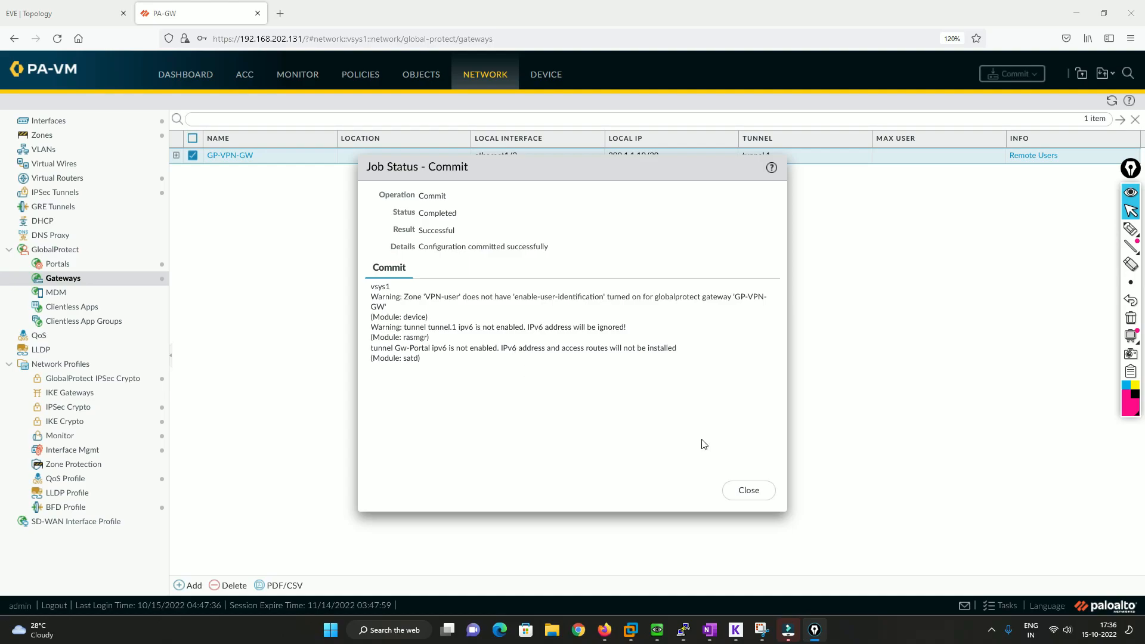
click(750, 493)
Switch to the EVE topology, open the Win machine's console and bring up its GlobalProtect client
click(133, 19)
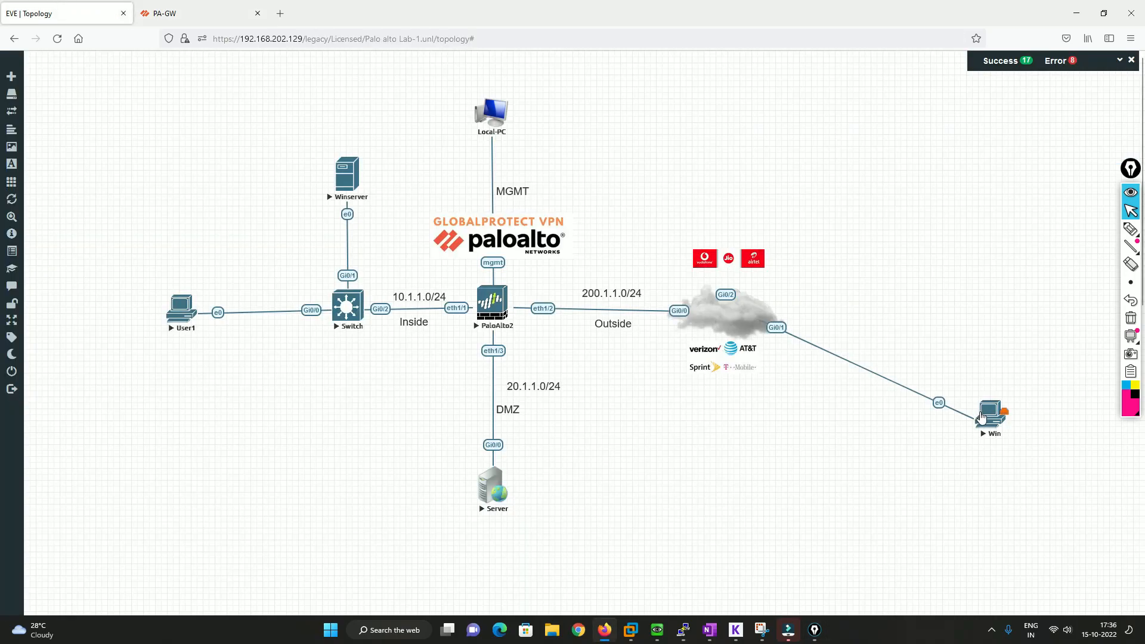
click(1003, 435)
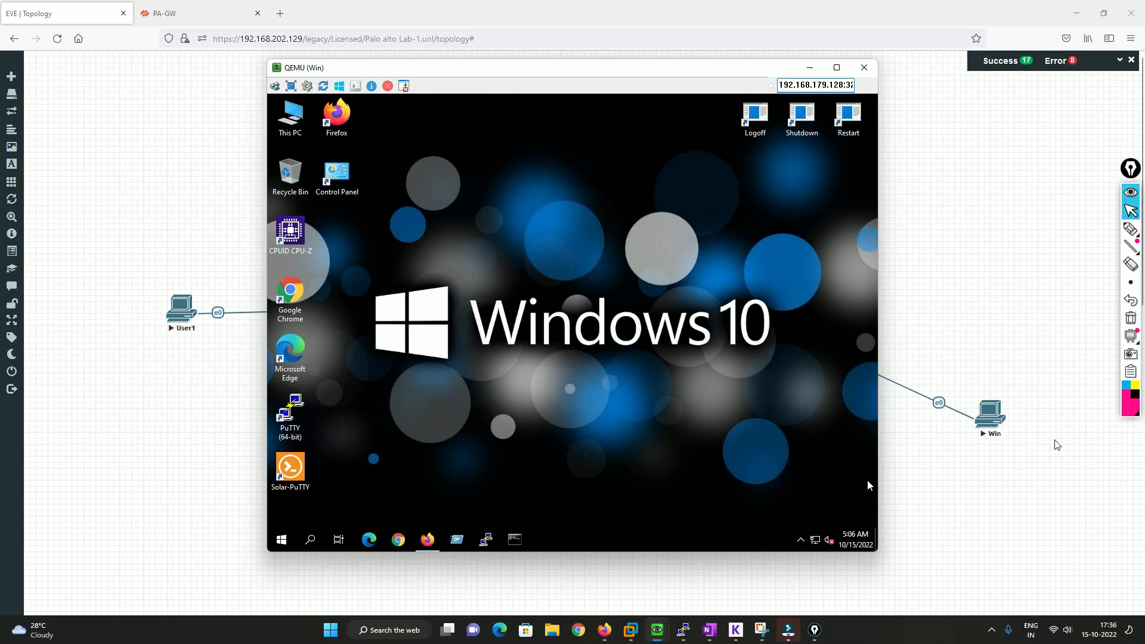
click(801, 539)
click(812, 515)
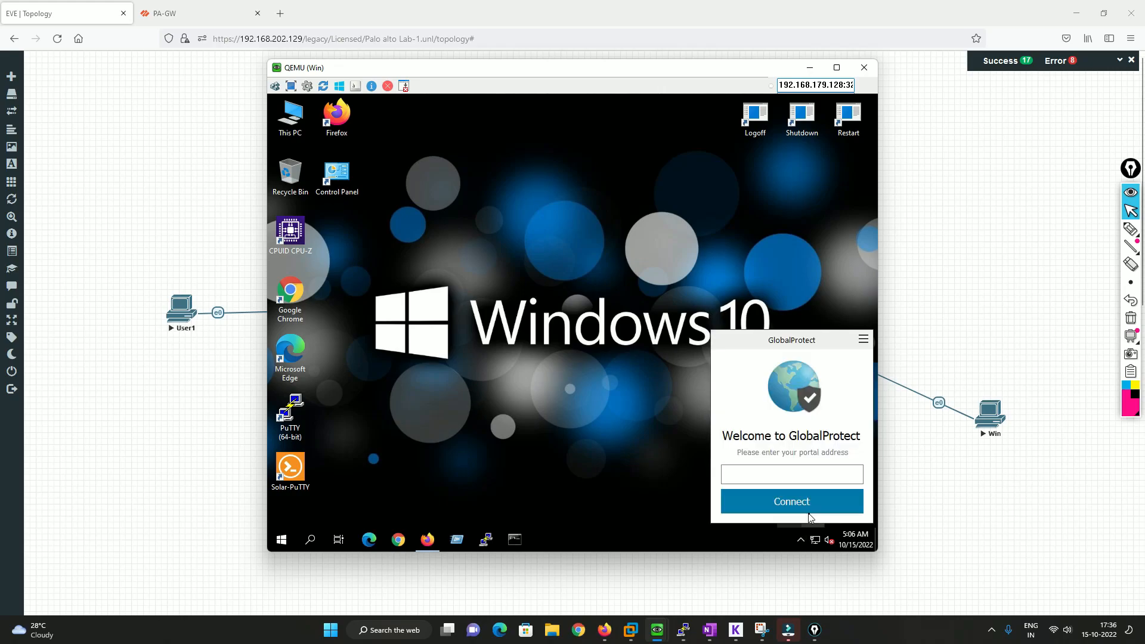
Connect the GlobalProtect client to the portal address 200.1.1.10
click(777, 474)
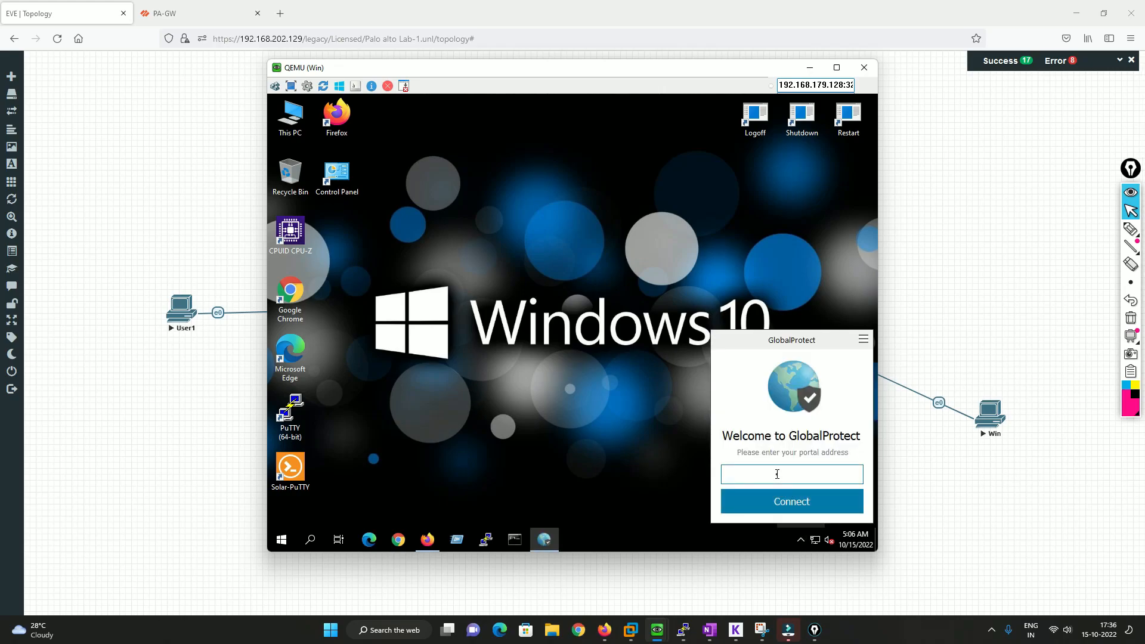
text(200.1.1.10)
key(Return)
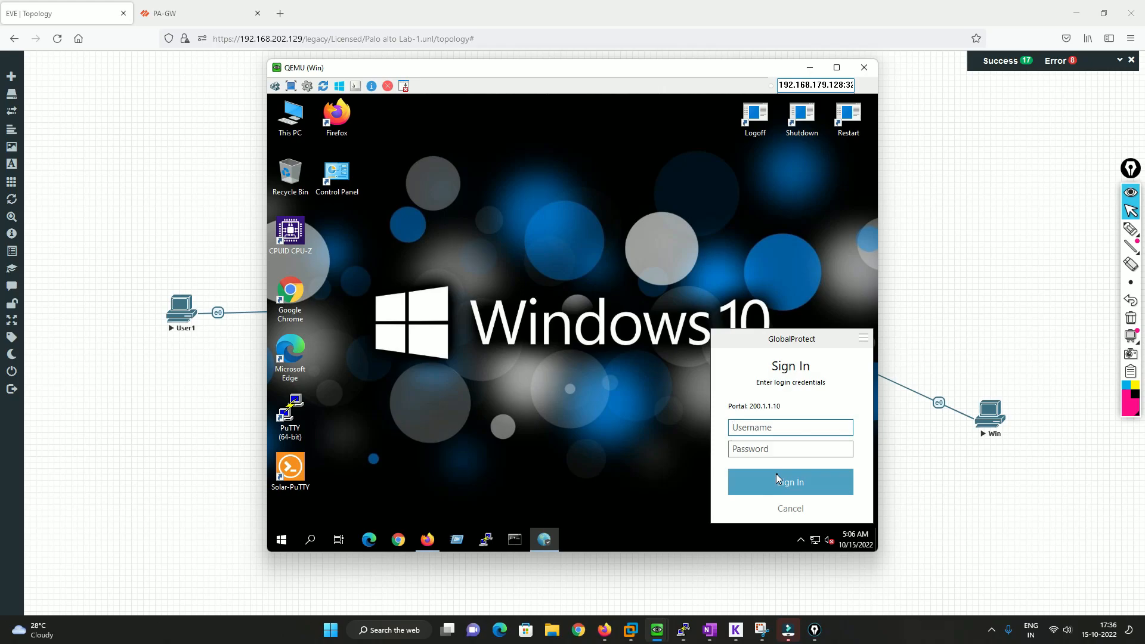
Sign in to the GlobalProtect portal with the account username and password
text(Admin)
key(Tab)
text(•••••)
click(777, 475)
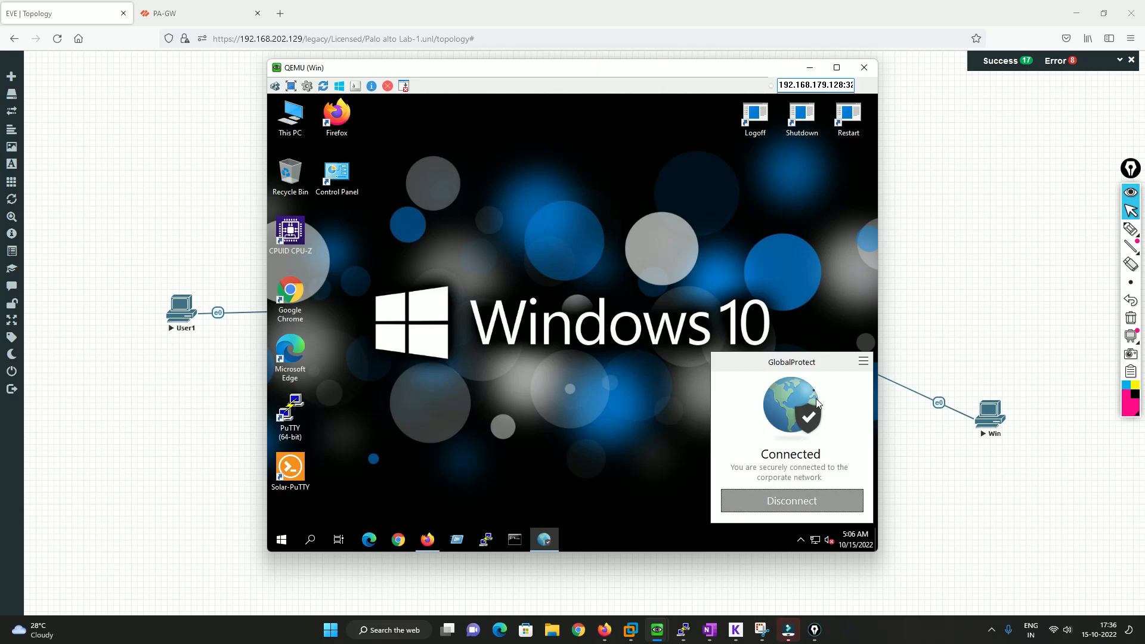
Check the GlobalProtect connection status on the Win machine and read through the HIP notification
click(774, 548)
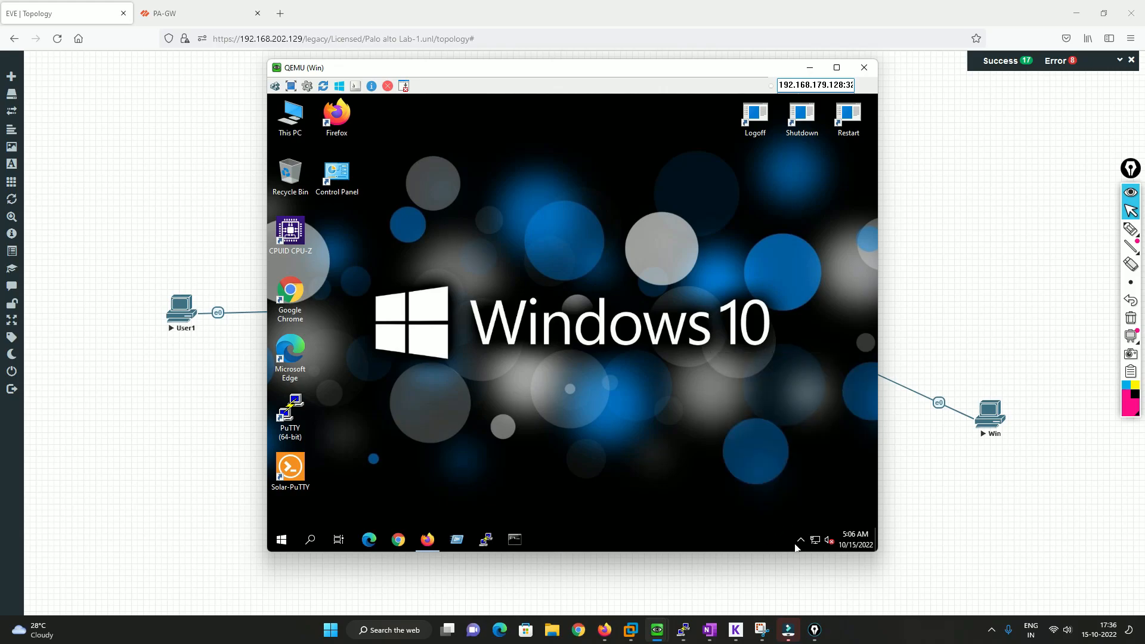
click(800, 540)
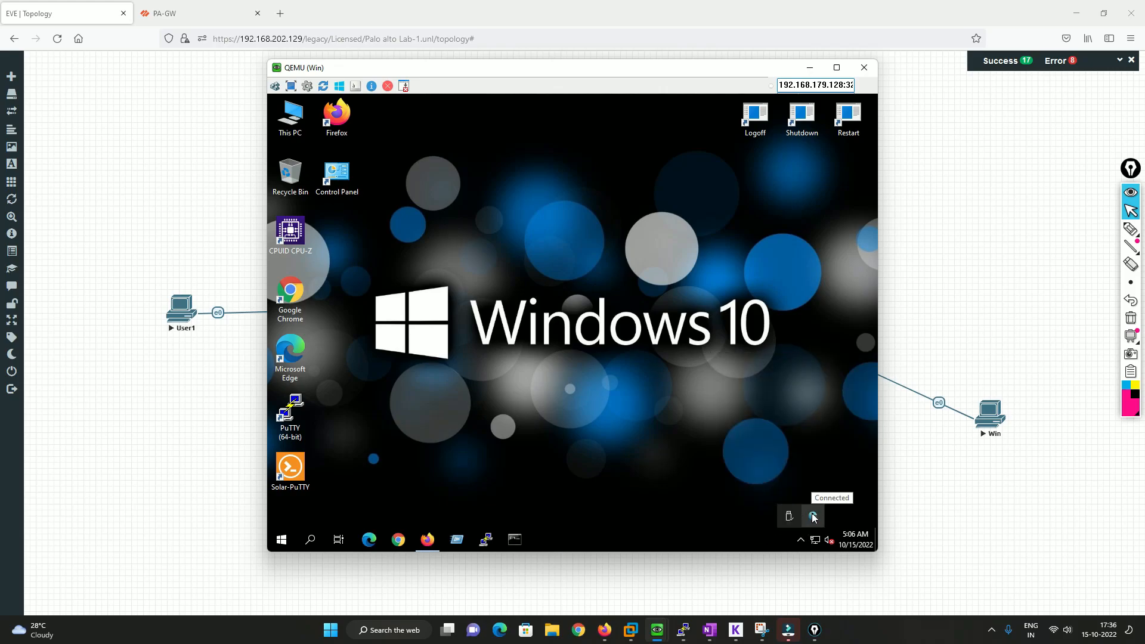
click(814, 516)
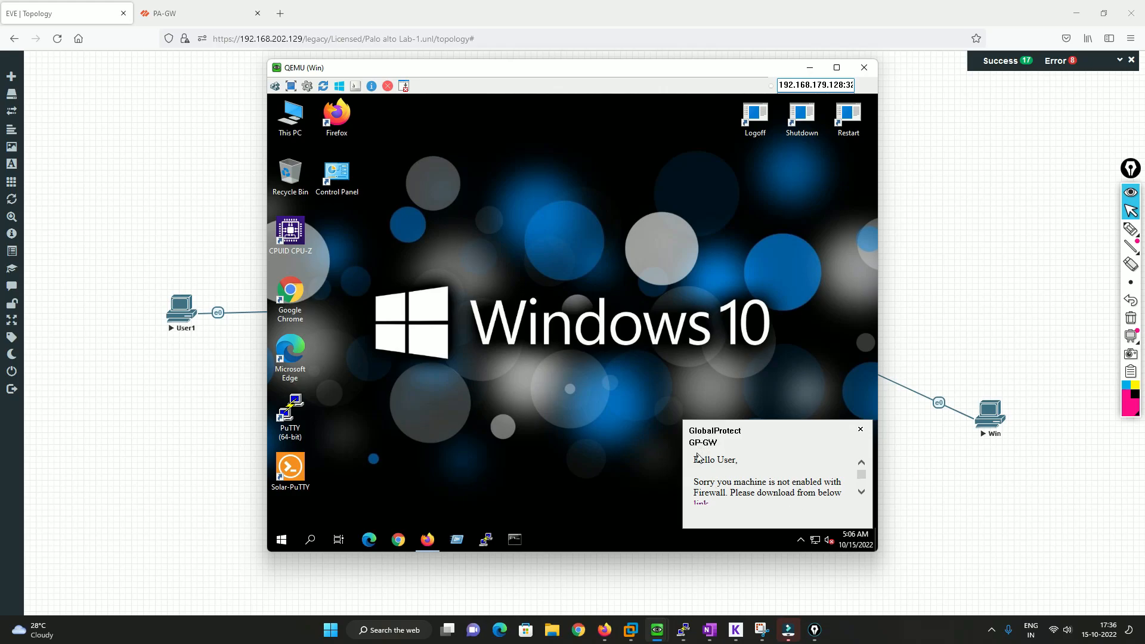
drag(694, 482, 824, 483)
drag(728, 493, 839, 493)
scroll(721, 507, down, 1)
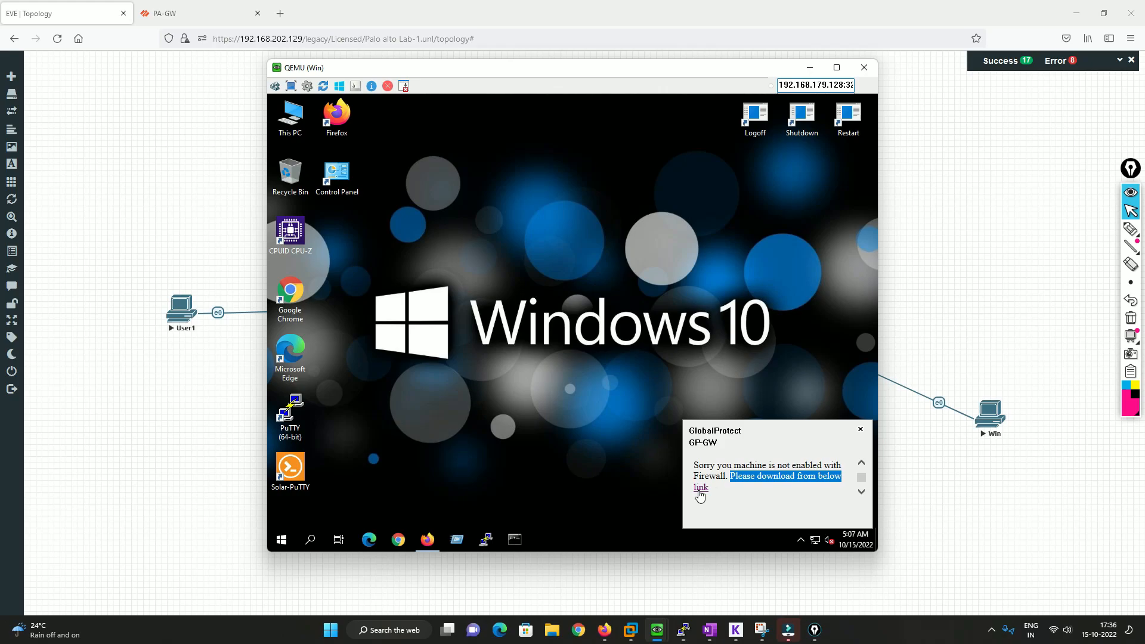
Test the hyperlink in the HIP notification, and close the browser windows and setup prompt it opens
click(700, 488)
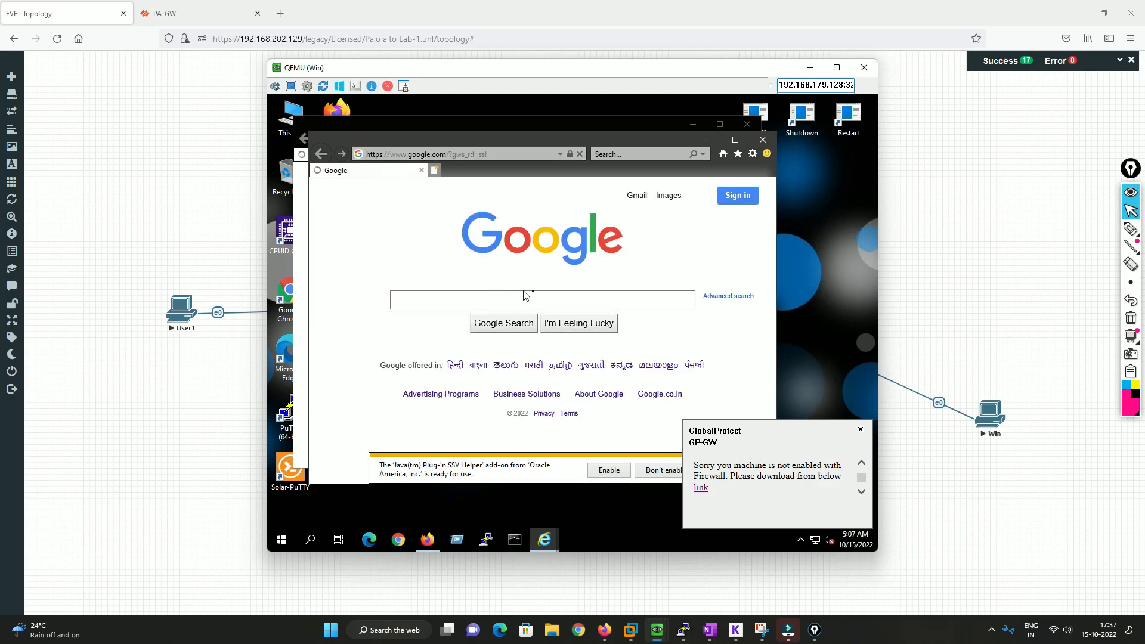
click(762, 140)
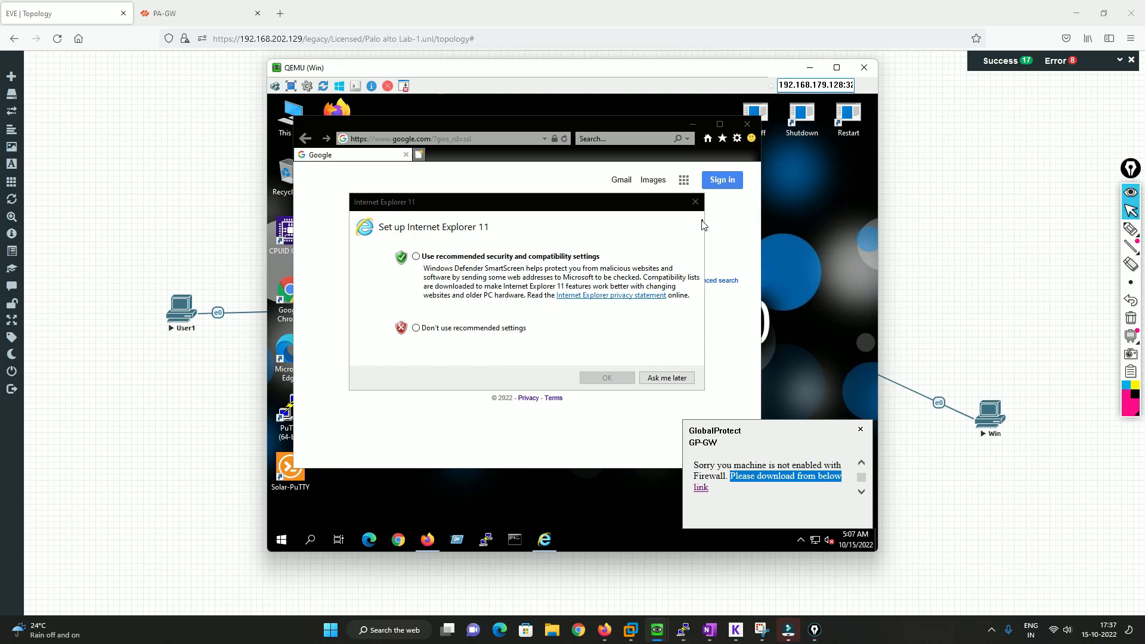
click(695, 202)
click(748, 126)
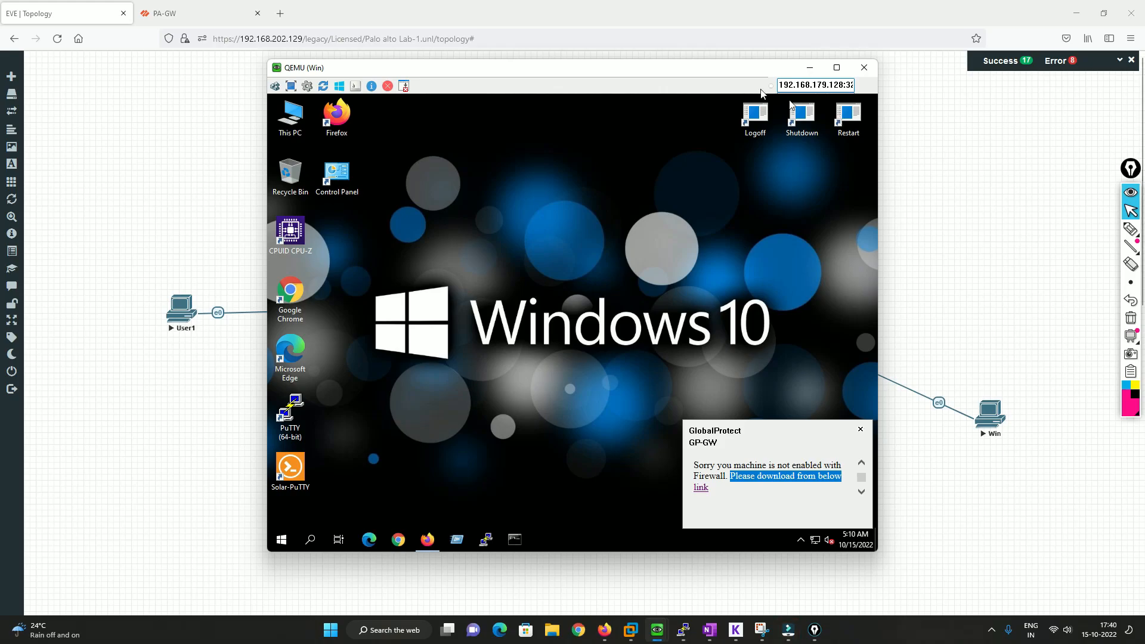
drag(644, 75, 774, 84)
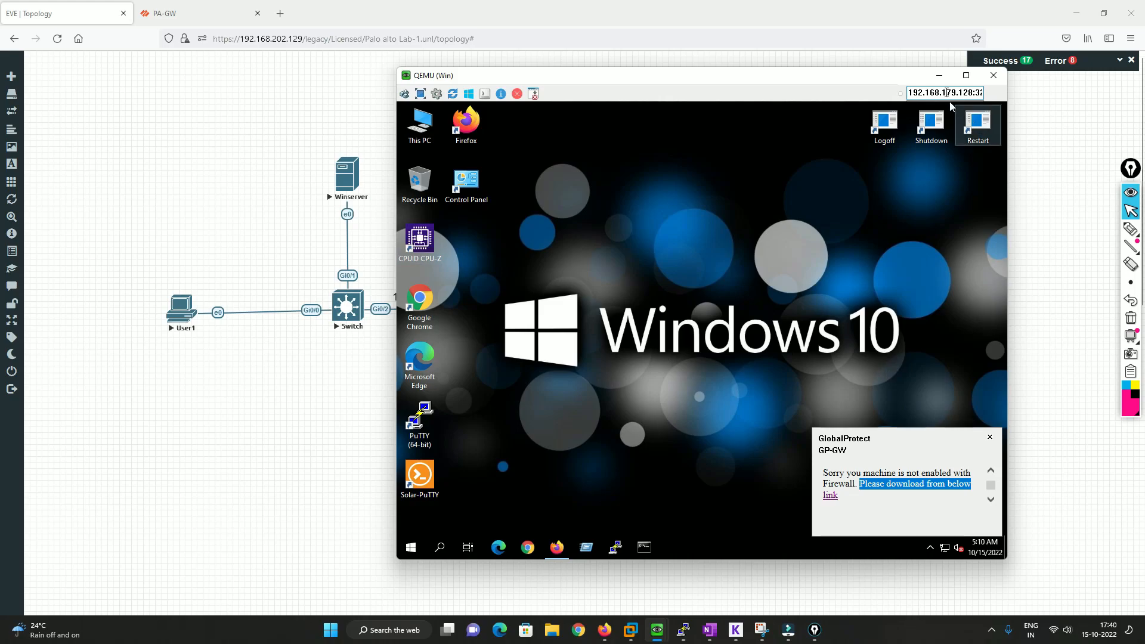
Minimize the Win machine window and mark the DMZ server link and the 20.1.1.0/24 subnet on the topology with the pen
click(939, 75)
click(1130, 228)
mouse_move(464, 384)
mouse_down()
mouse_move(465, 428)
mouse_move(474, 419)
mouse_move(432, 488)
mouse_move(564, 486)
mouse_move(510, 431)
mouse_up()
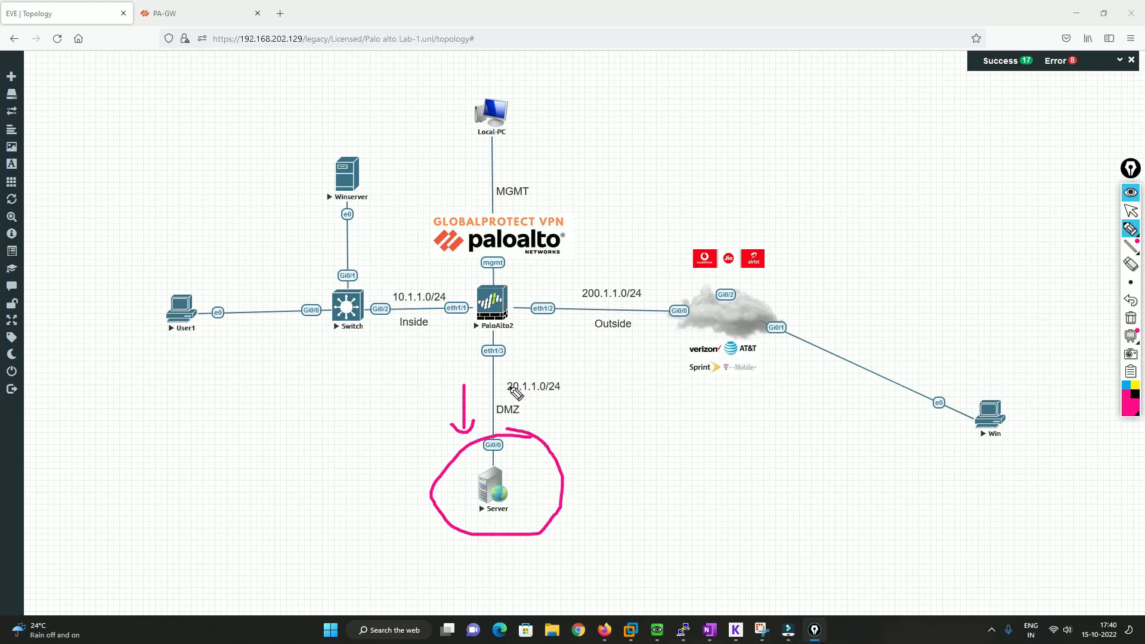
mouse_move(508, 384)
mouse_down()
mouse_move(525, 398)
mouse_move(571, 398)
mouse_move(505, 385)
mouse_up()
click(1130, 211)
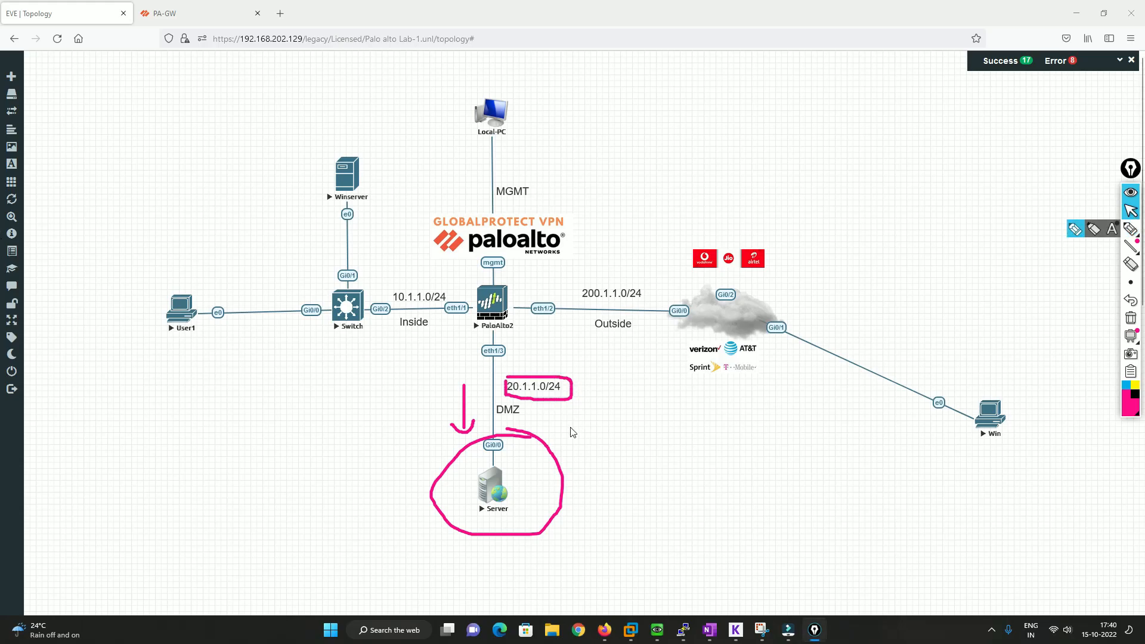
Open the telnet console of the DMZ Server node and bring up its command prompt
click(493, 486)
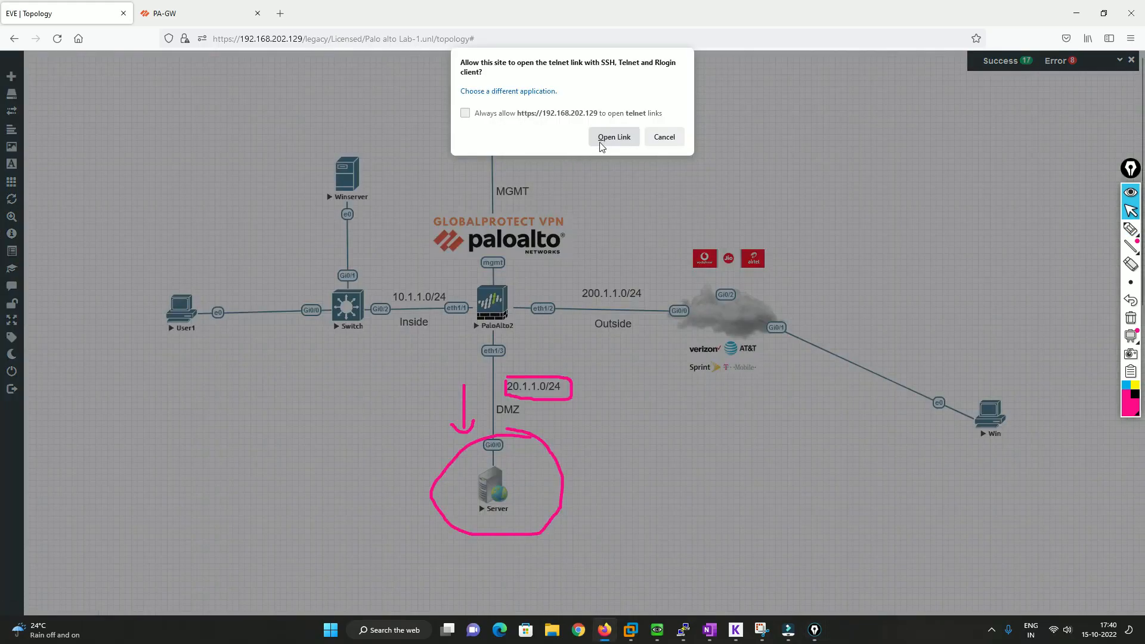
click(614, 137)
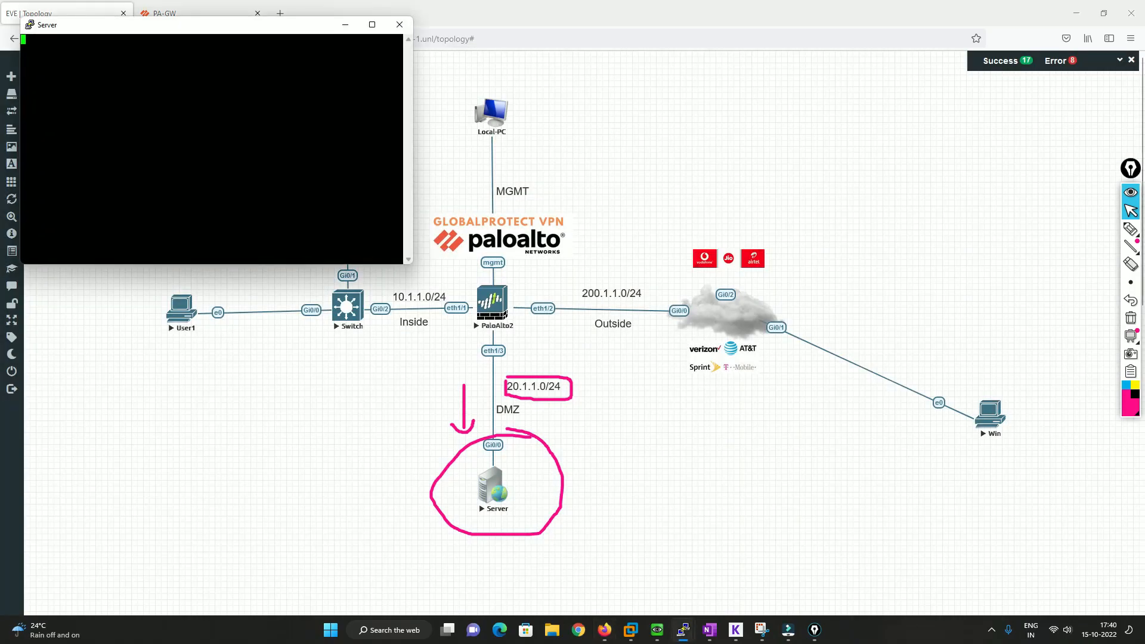
key(Return)
key(Return)
key(Return)
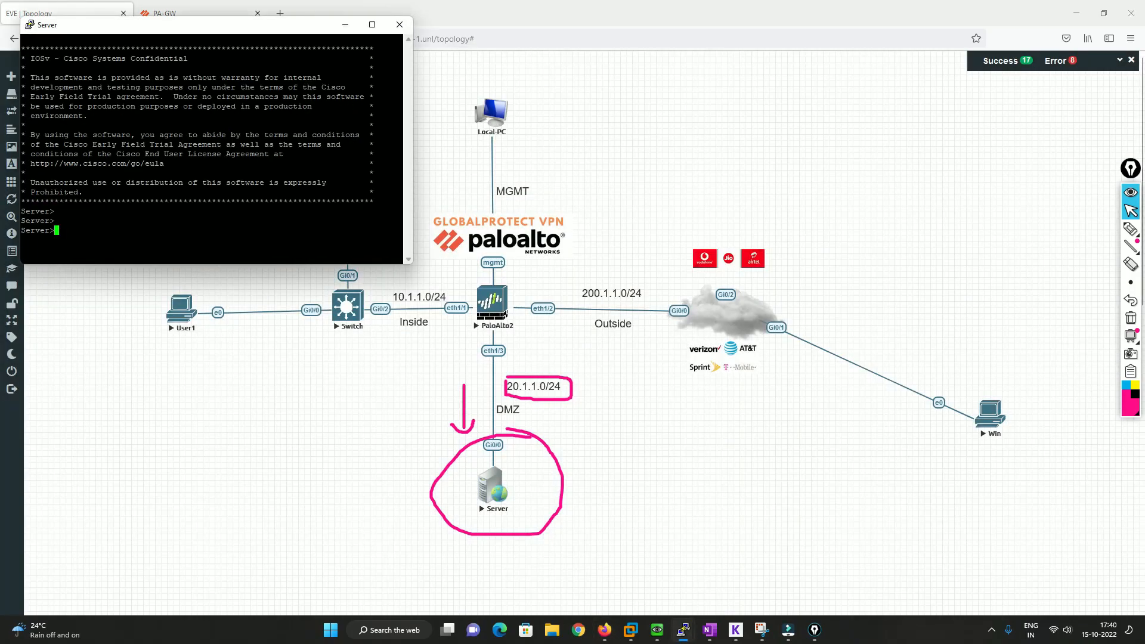
Enter privileged mode with en and list the server's interface addresses with sh ip int br
text(en)
key(Return)
key(Return)
text(sh )
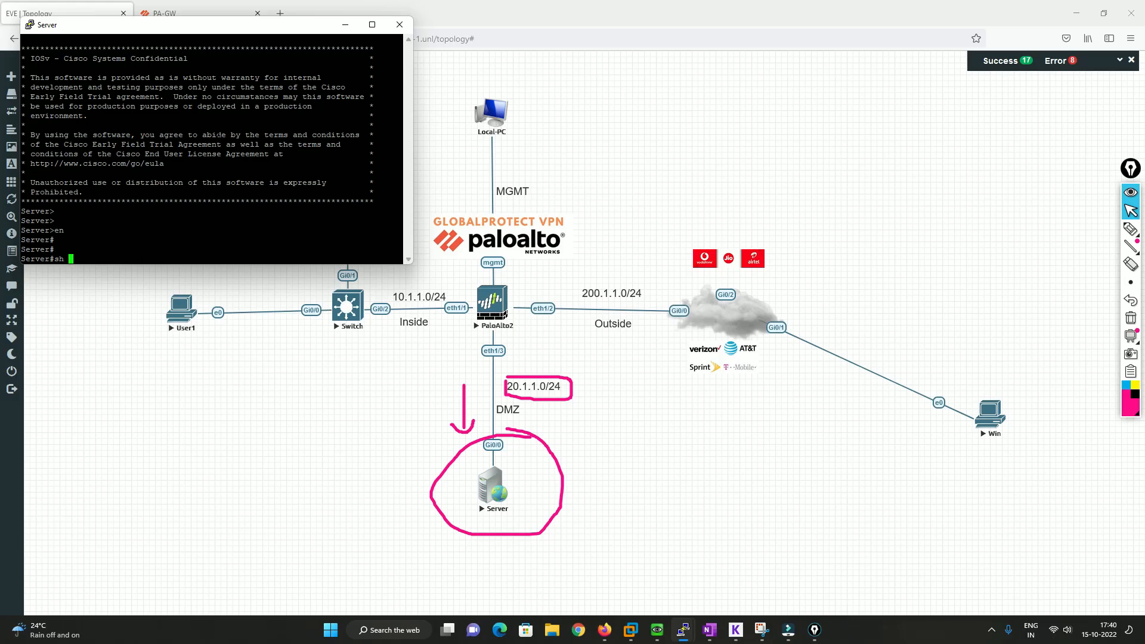
text(ip int b)
text(r)
key(Return)
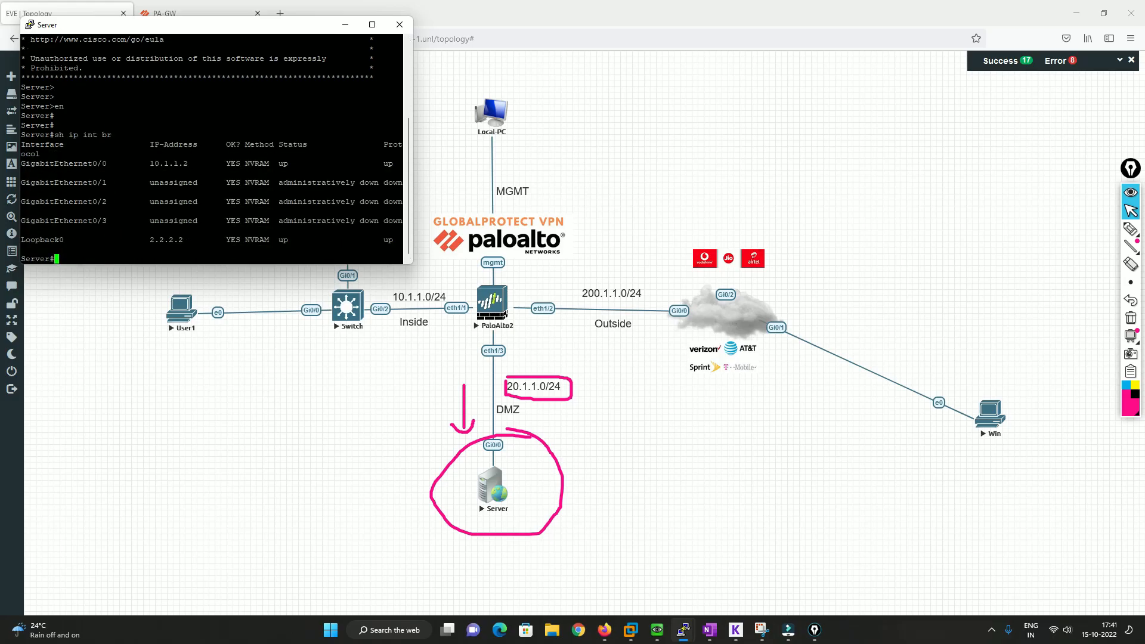
Set the Server terminal's font size to 16 points and apply the change
right_click(173, 35)
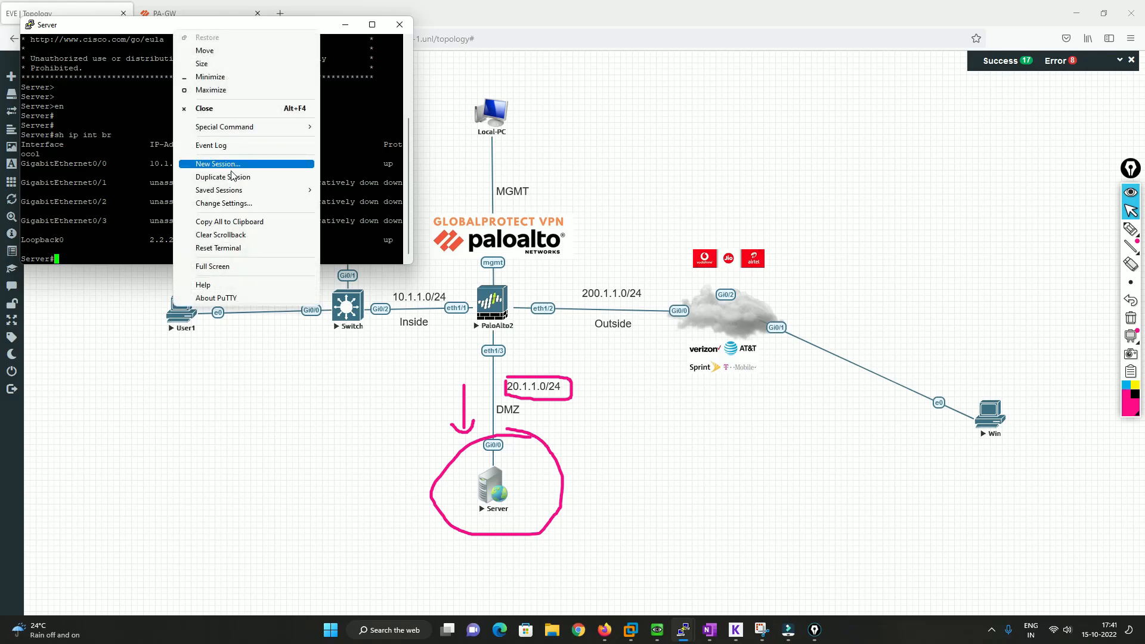
click(231, 202)
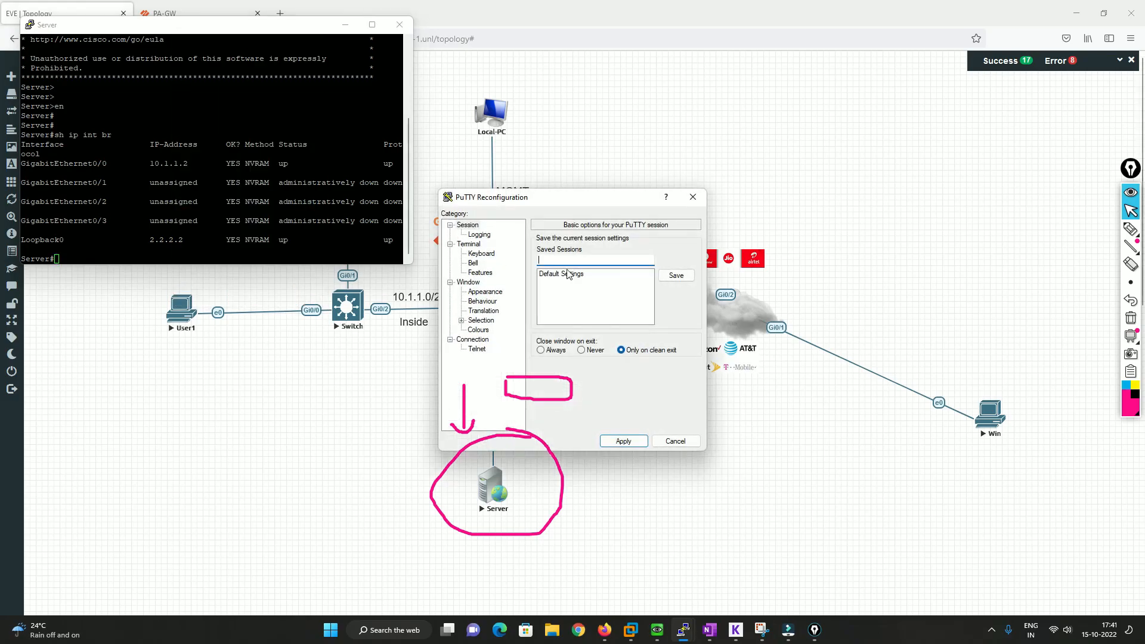
click(483, 292)
click(683, 309)
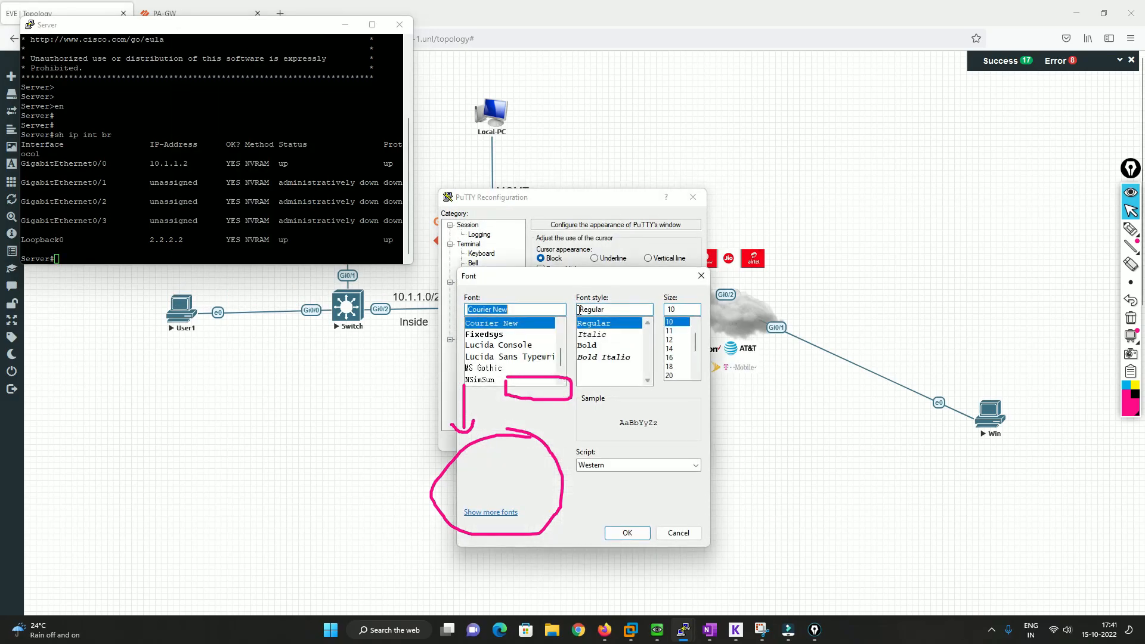
click(670, 358)
click(641, 528)
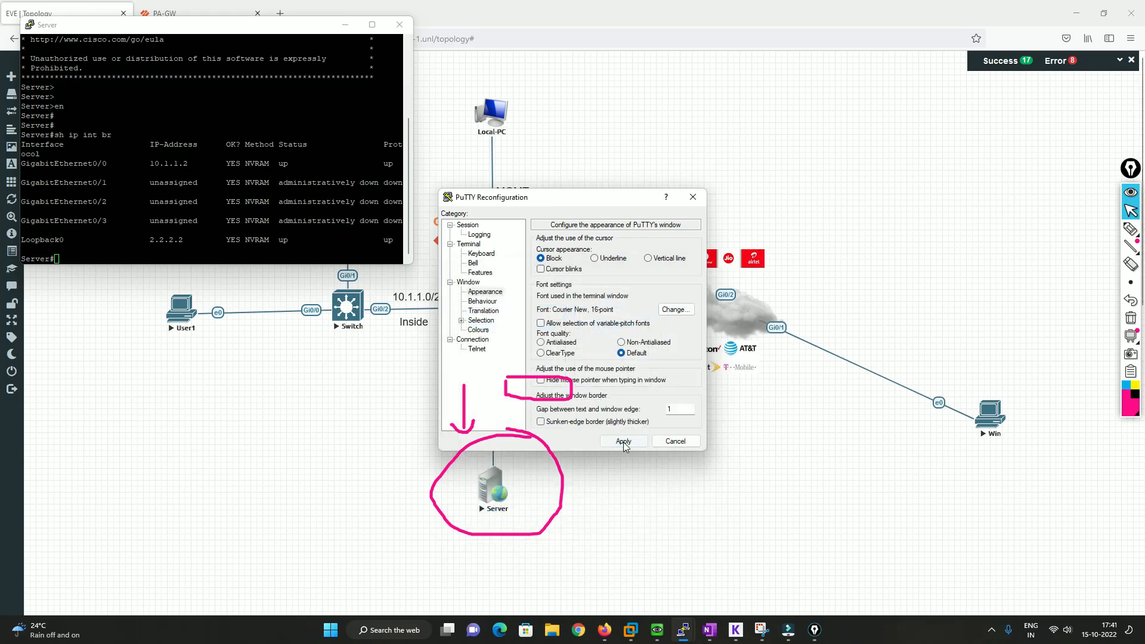
click(623, 441)
Highlight the GigabitEthernet0/0 IP address in the Server console and switch to the Win machine
drag(232, 220, 289, 219)
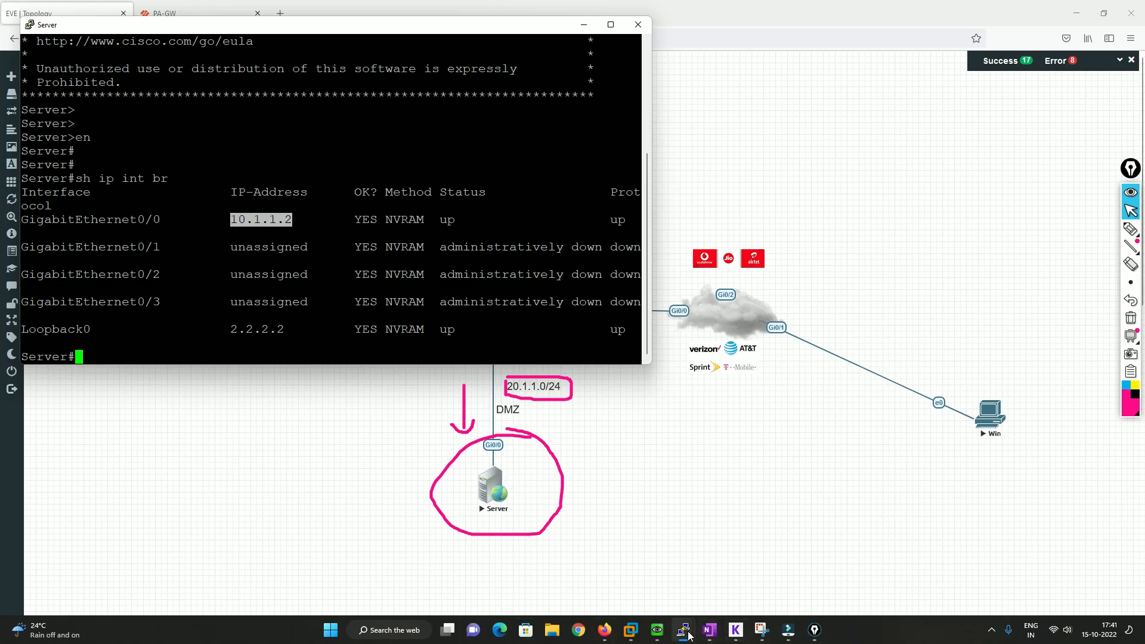
mouse_move(657, 631)
click(748, 560)
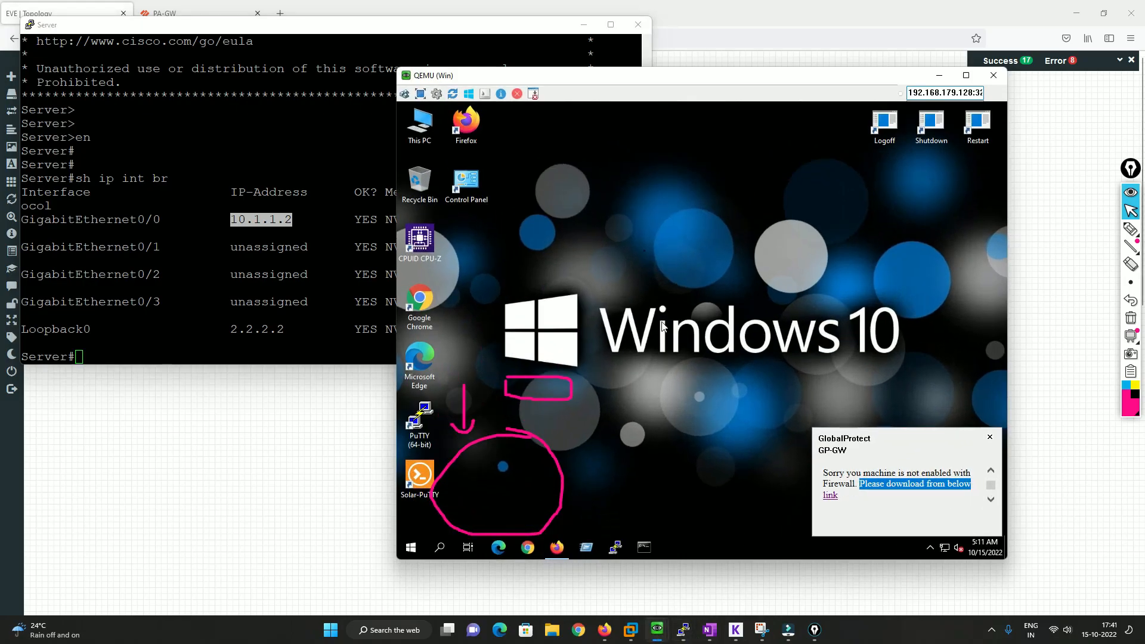
right_click(604, 88)
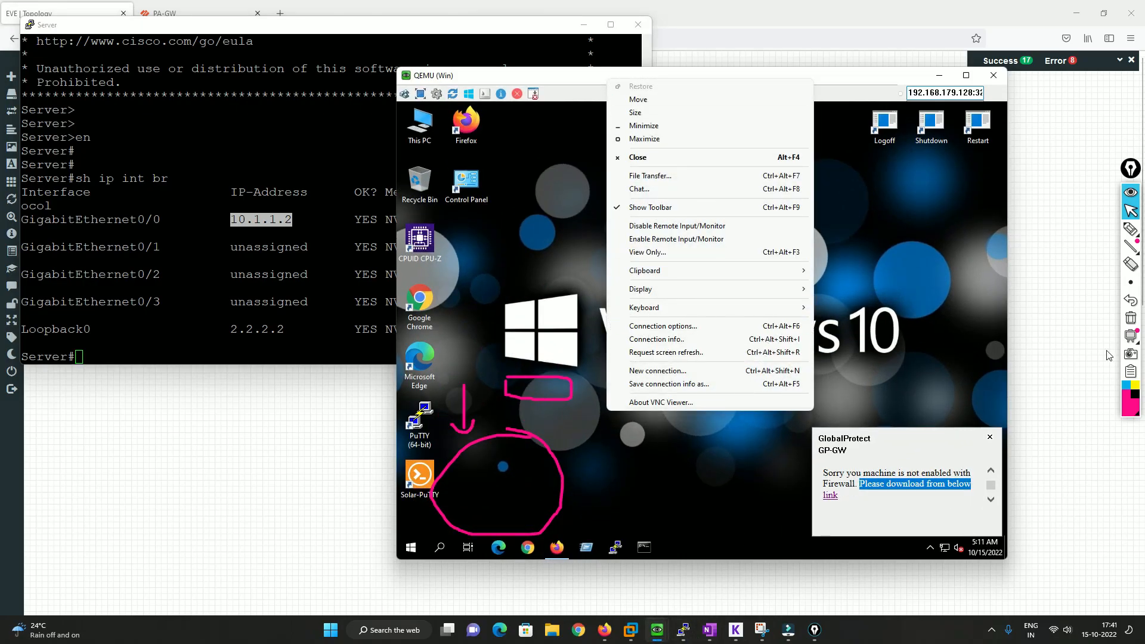
click(1019, 285)
right_click(611, 103)
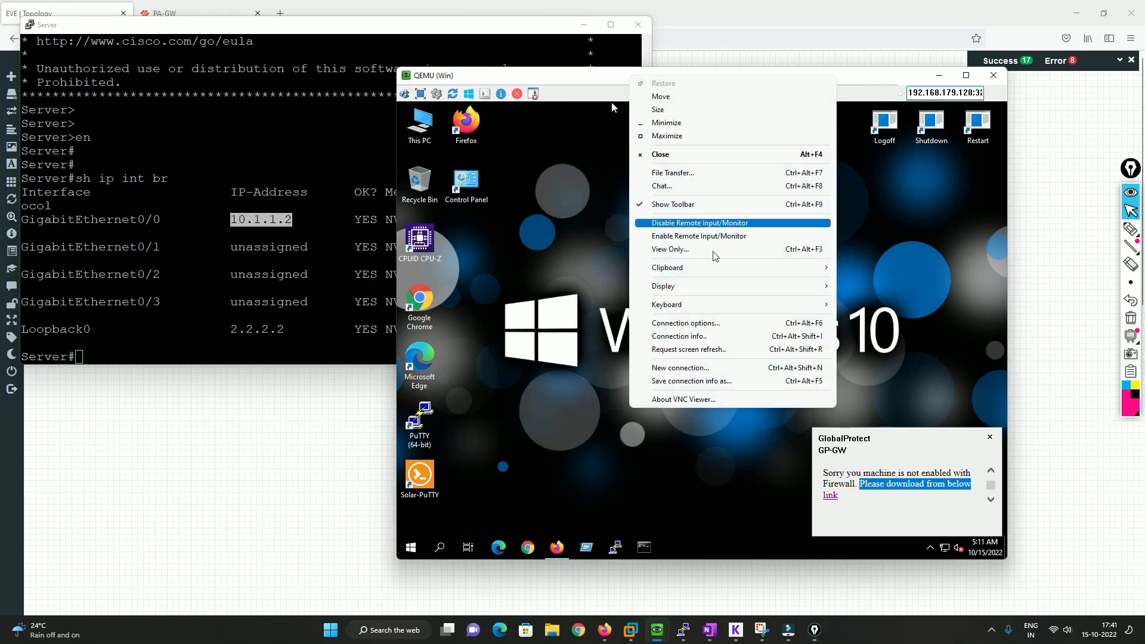
click(554, 257)
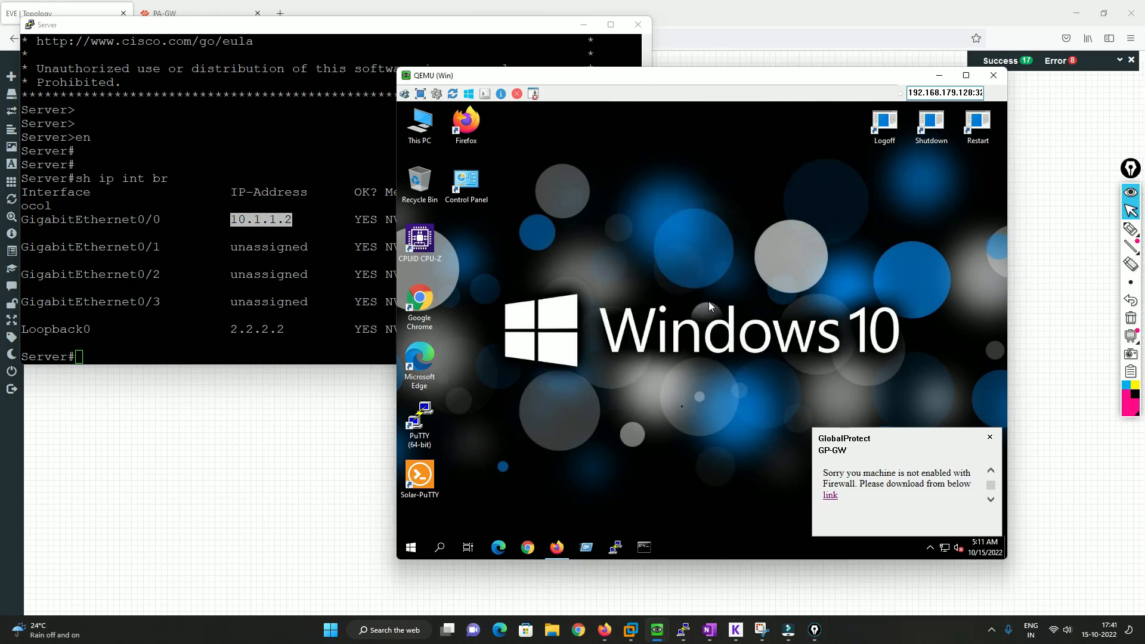
Set the Win machine's display resolution to 1600 × 1200, keep the change and close its display settings
right_click(620, 212)
click(656, 308)
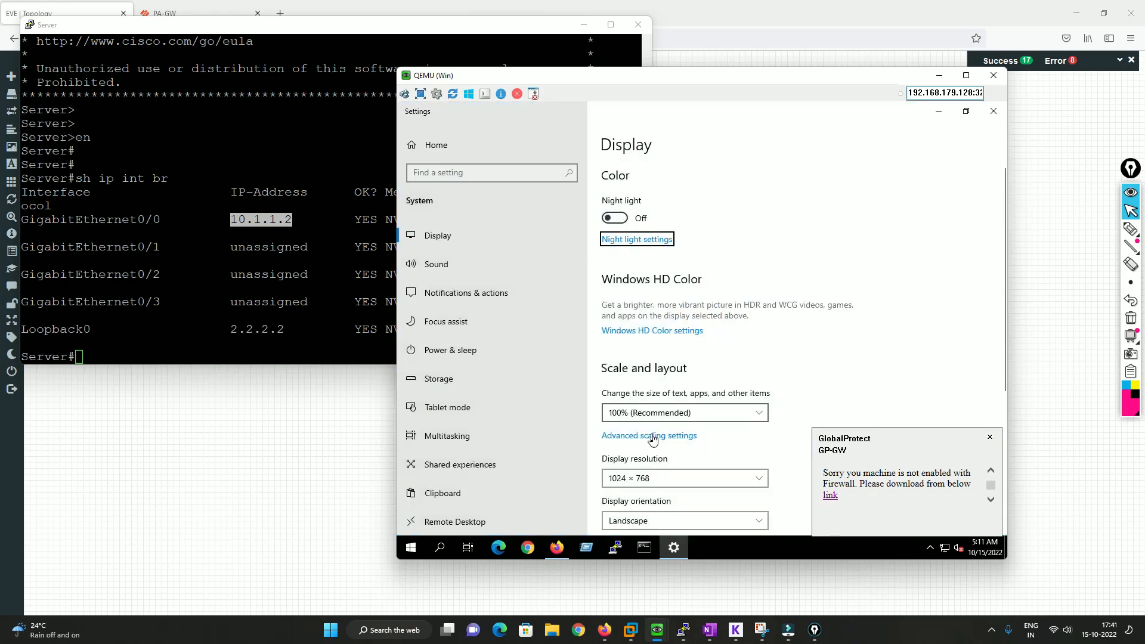
click(650, 482)
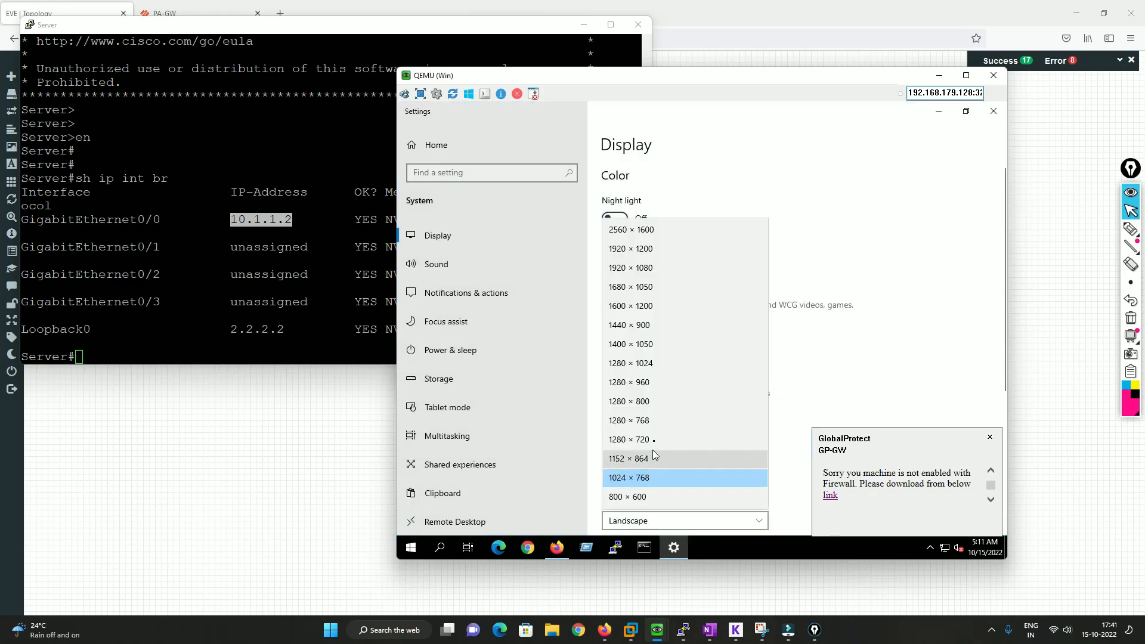
click(636, 306)
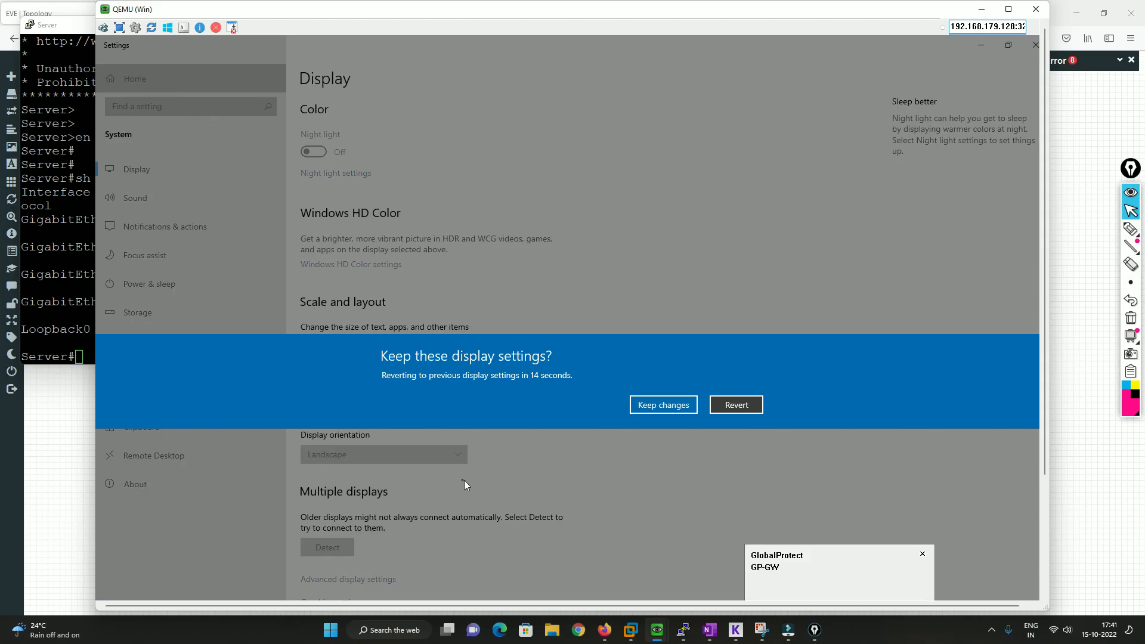
click(656, 405)
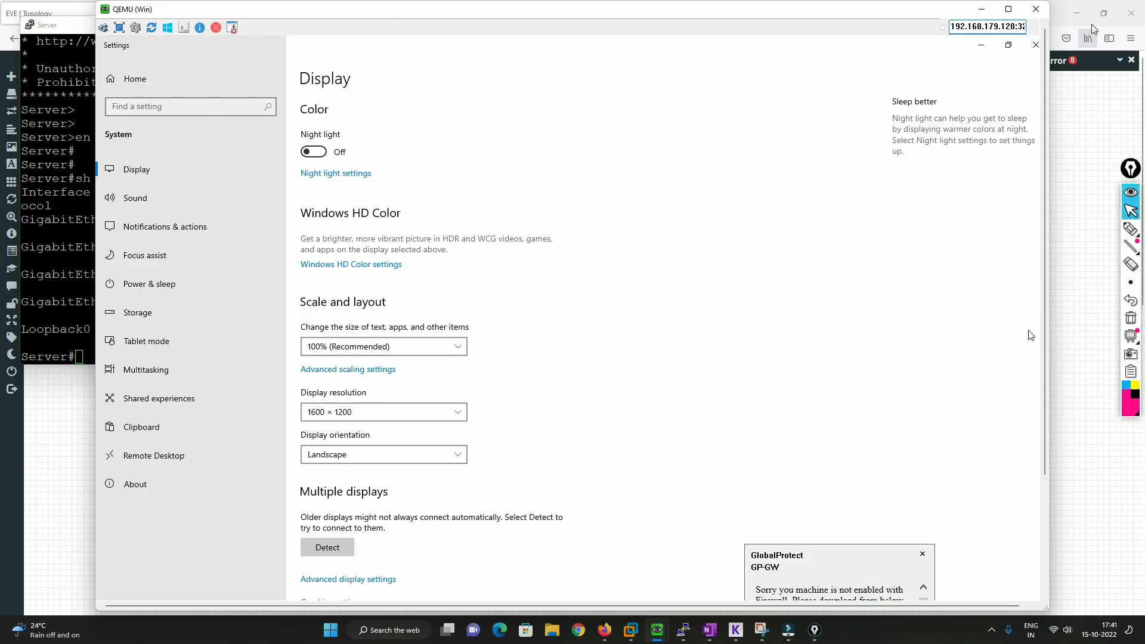
click(1035, 48)
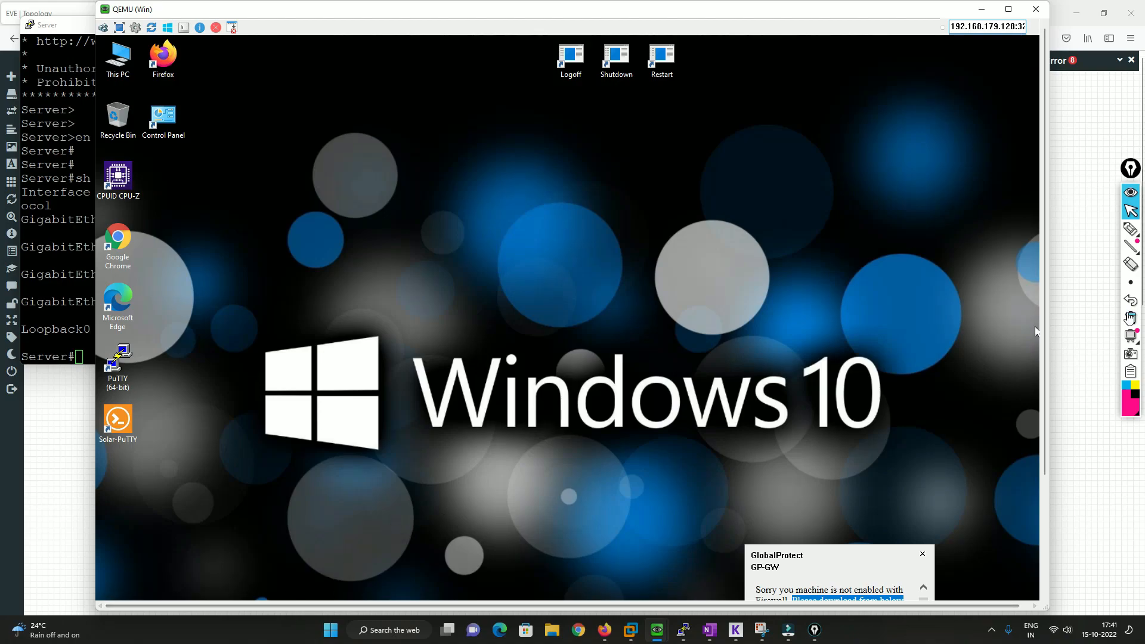
Open the Command Prompt on the Win machine and make it ready for input
drag(1046, 353, 1052, 517)
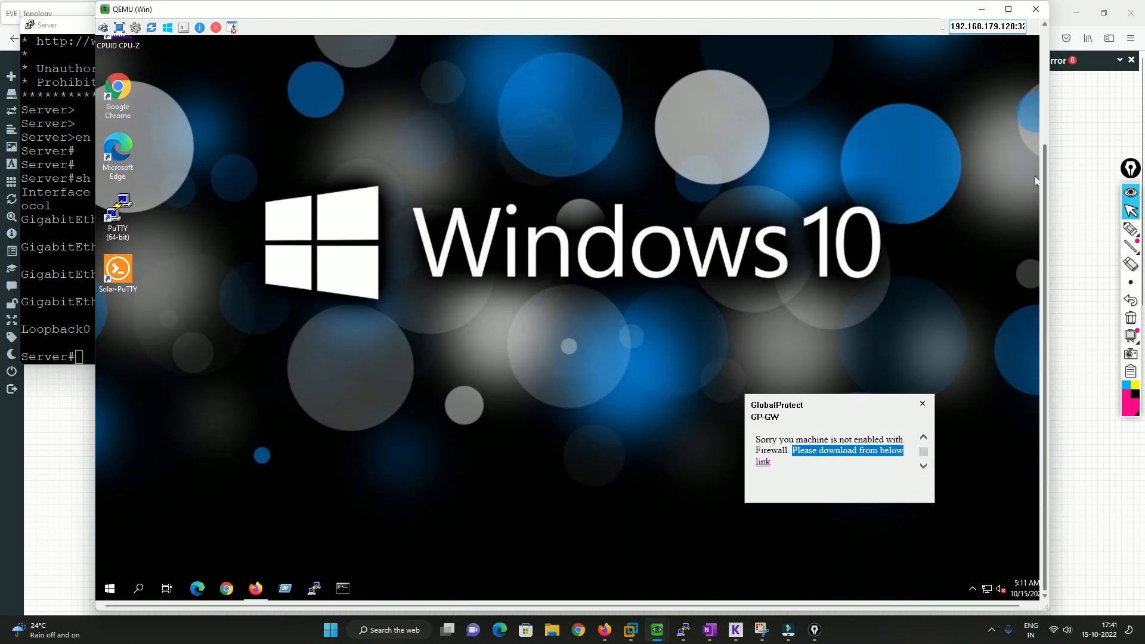
click(343, 590)
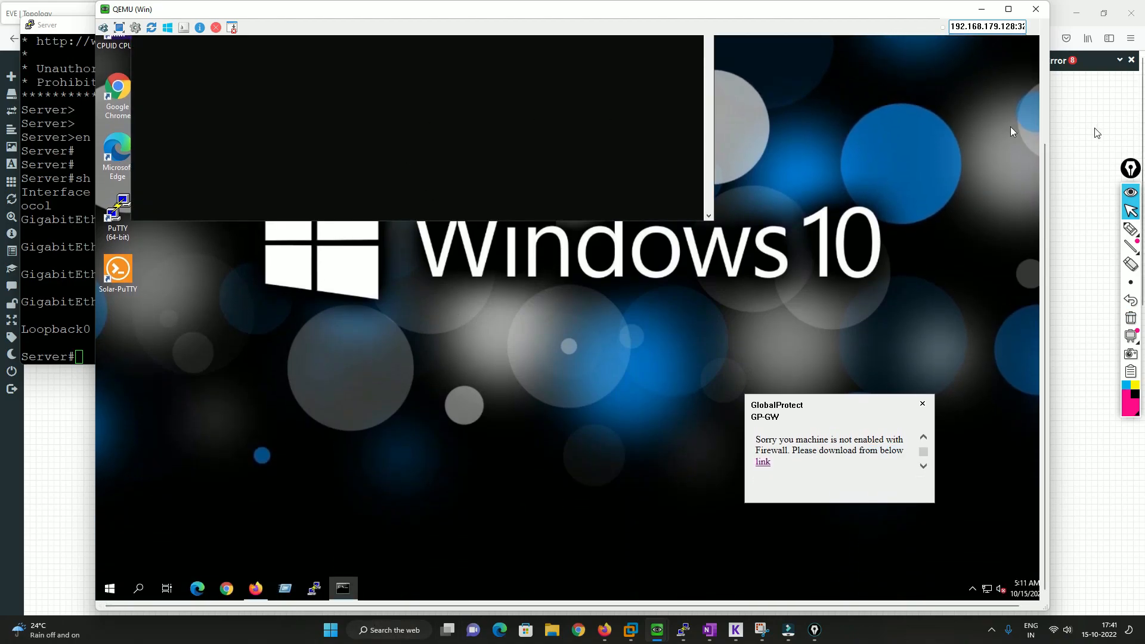
drag(1045, 171, 1046, 67)
click(328, 199)
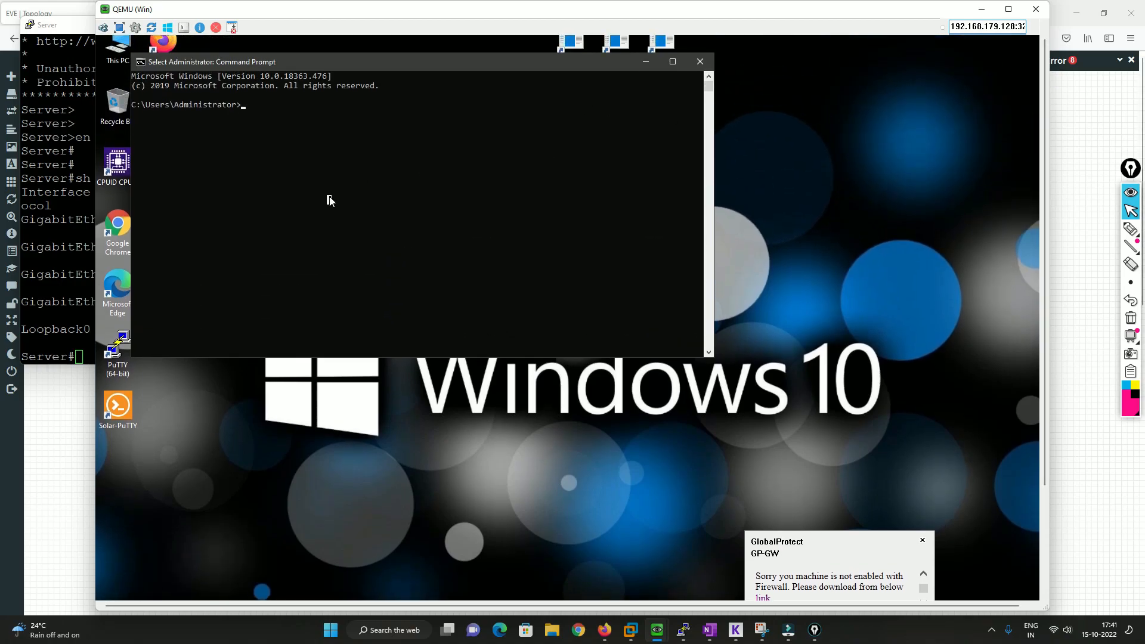
key(Escape)
Ping the DMZ server at 10.1.1.2 from the Win machine, moving its window so the Server console shows too
text(ping 10.1.1.2)
drag(258, 13, 514, 36)
click(569, 135)
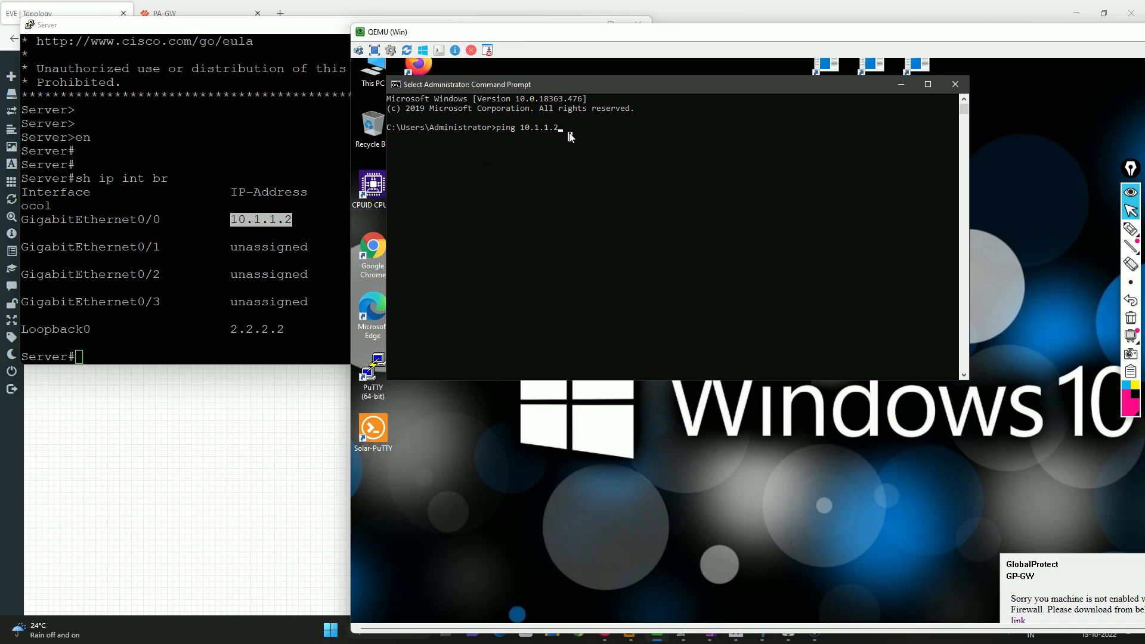
key(Return)
key(Return)
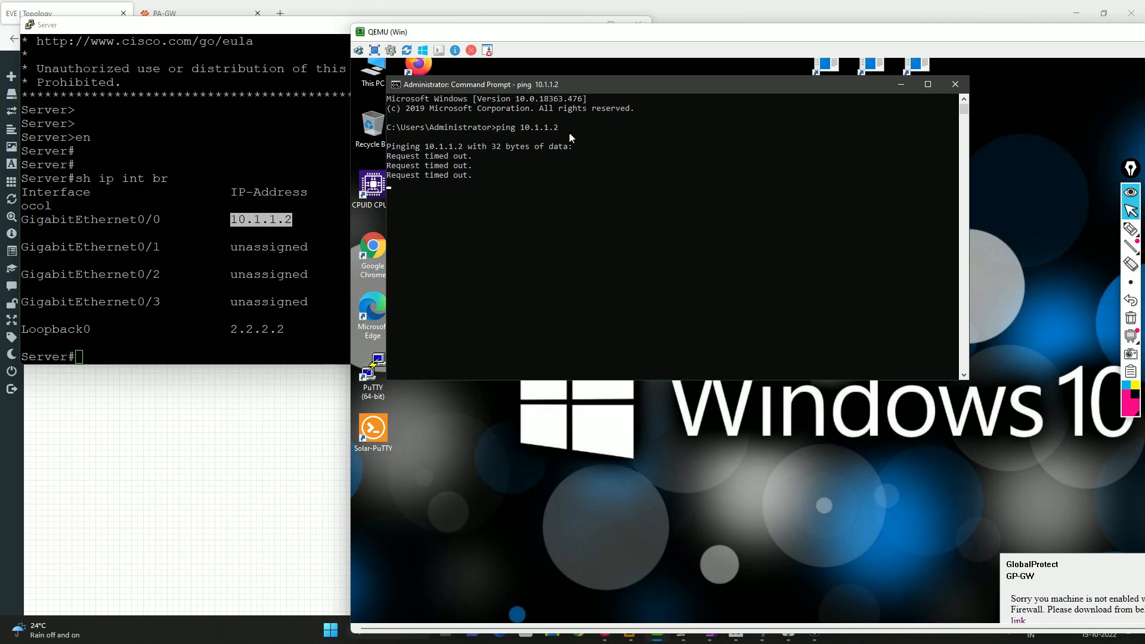
Remove TEST-Profile from the source device of the GP-VPN security rule on the PA-GW firewall and commit the change
click(235, 529)
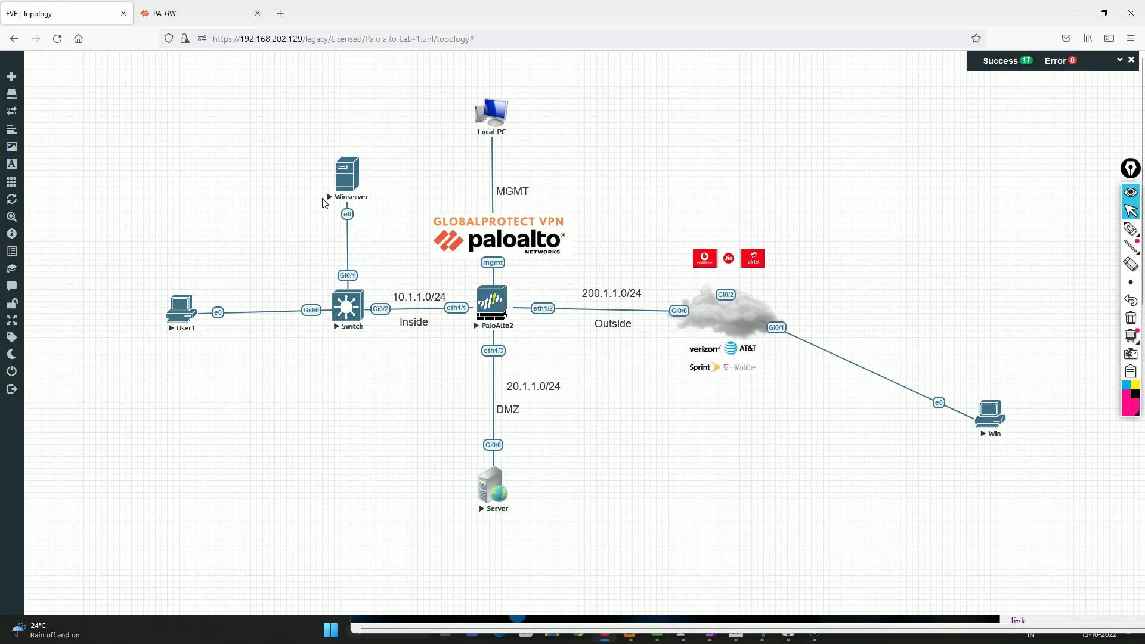
click(218, 8)
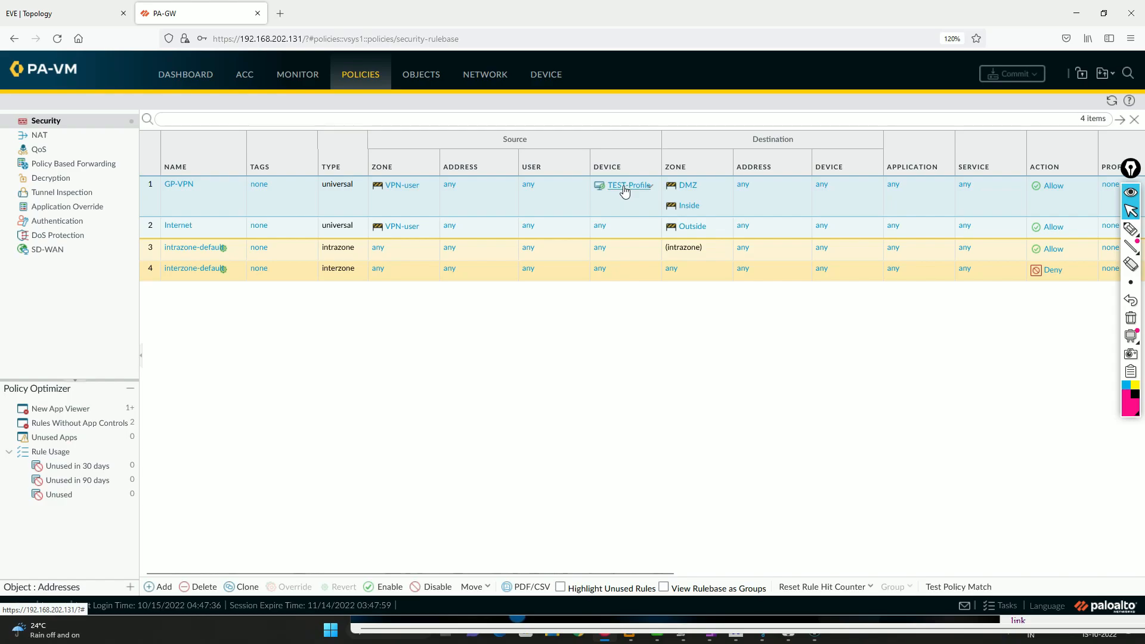
click(650, 186)
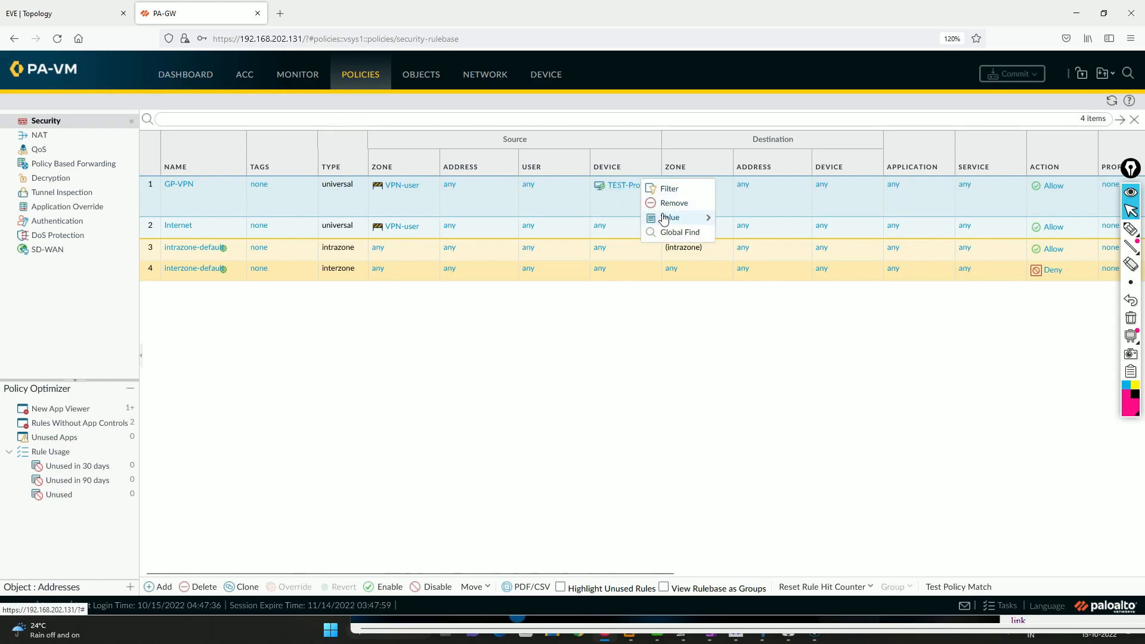
click(671, 203)
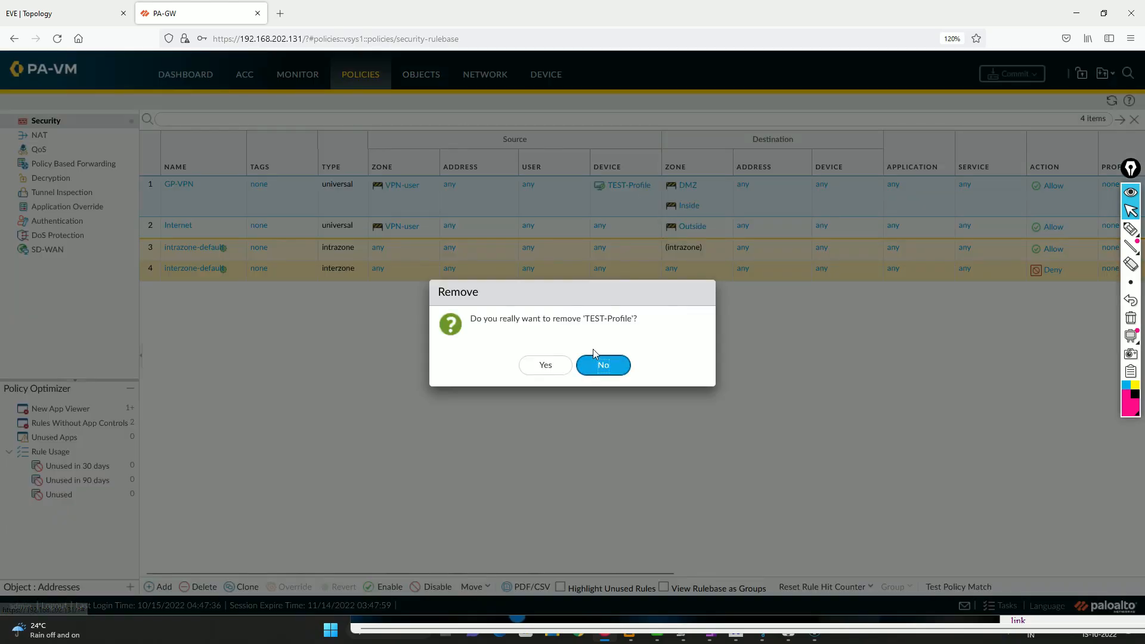
click(545, 366)
click(1018, 75)
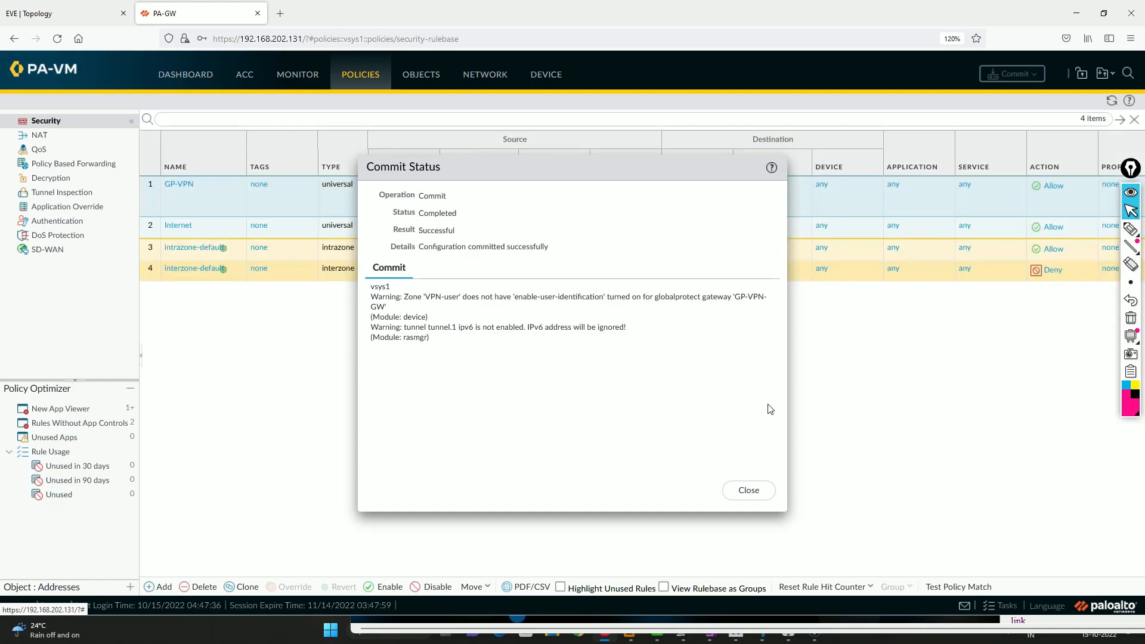
click(748, 491)
Repeat the ping to 10.1.1.2 from the Win machine and return to the firewall's security policies
click(1067, 18)
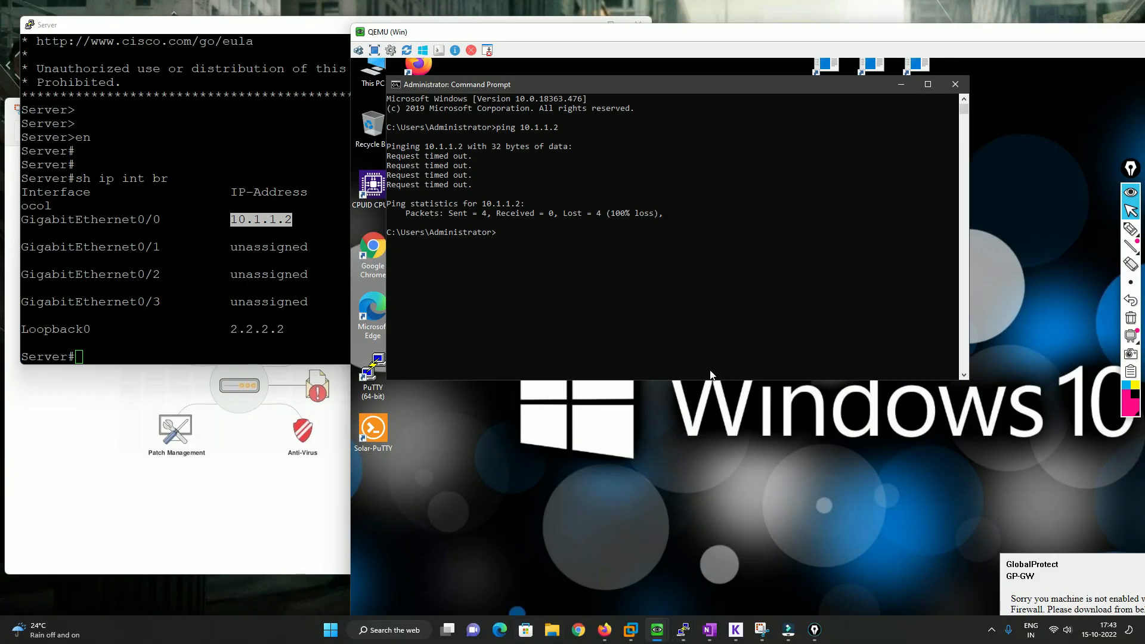
click(604, 630)
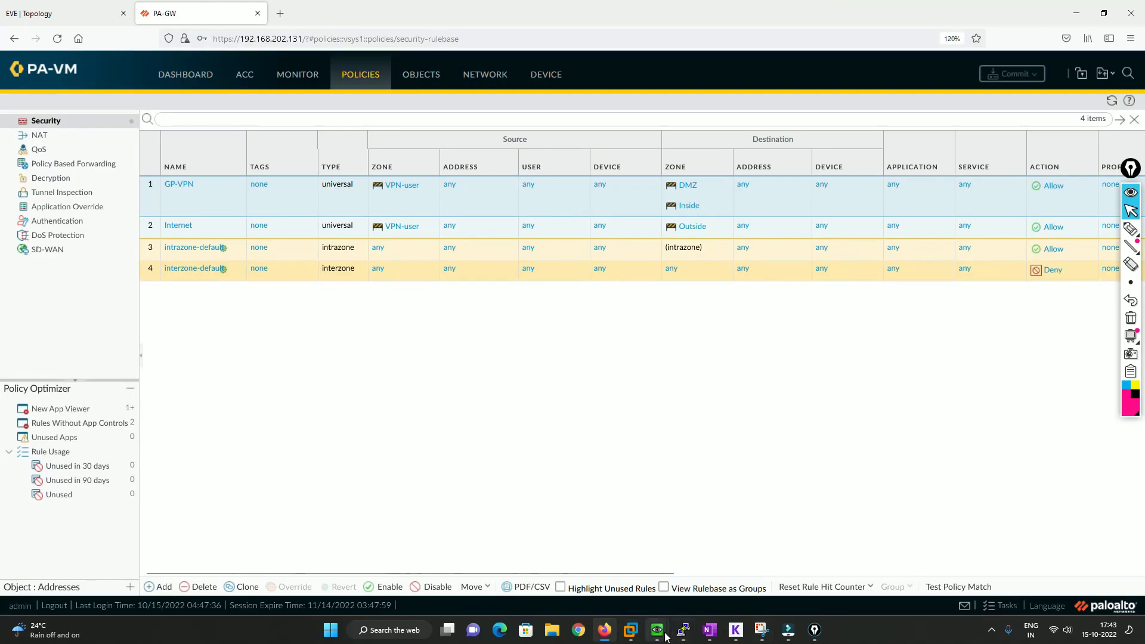
mouse_move(657, 629)
click(696, 557)
key(Up)
key(Return)
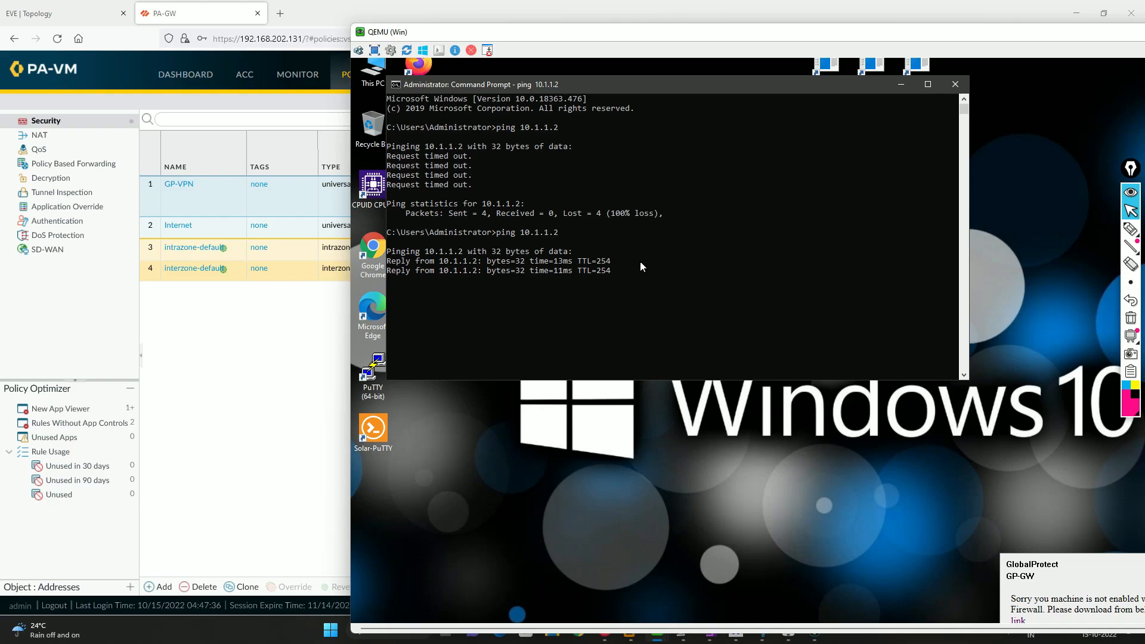
click(215, 360)
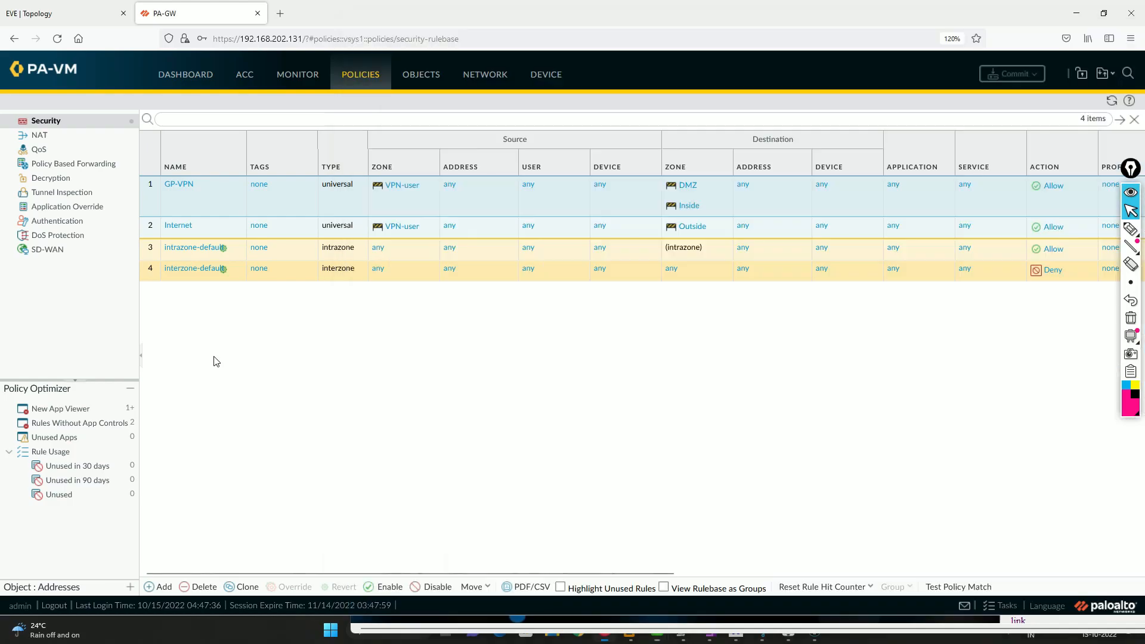
Check the firewall's traffic log for destination 10.1.1.2 and examine the HIP details of the newest HIP Match entry
click(292, 76)
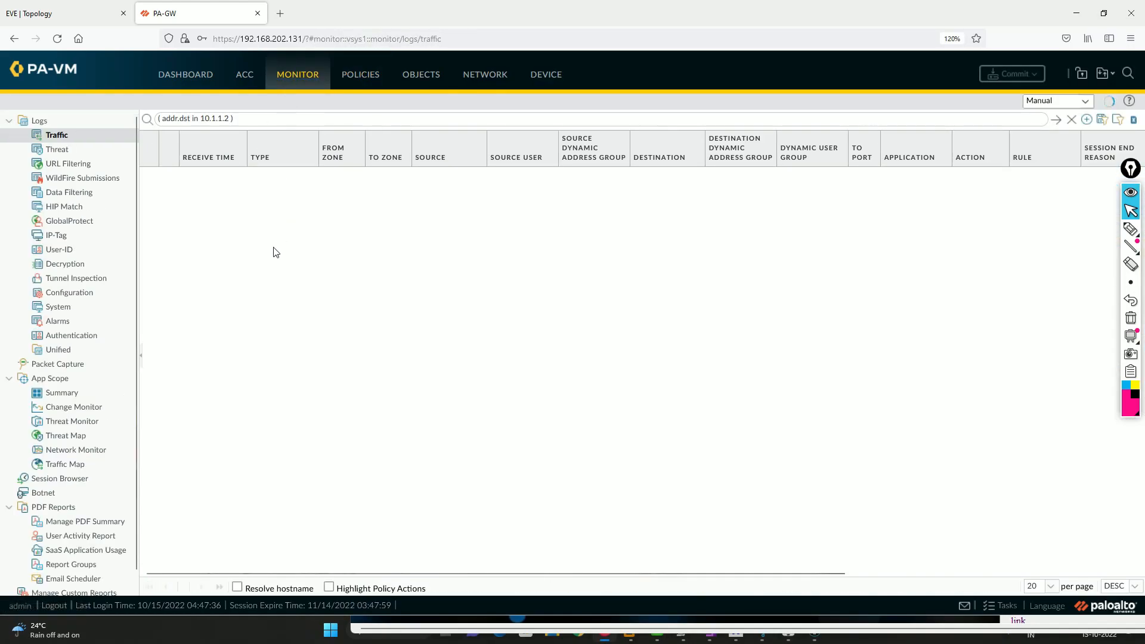
drag(201, 119, 227, 118)
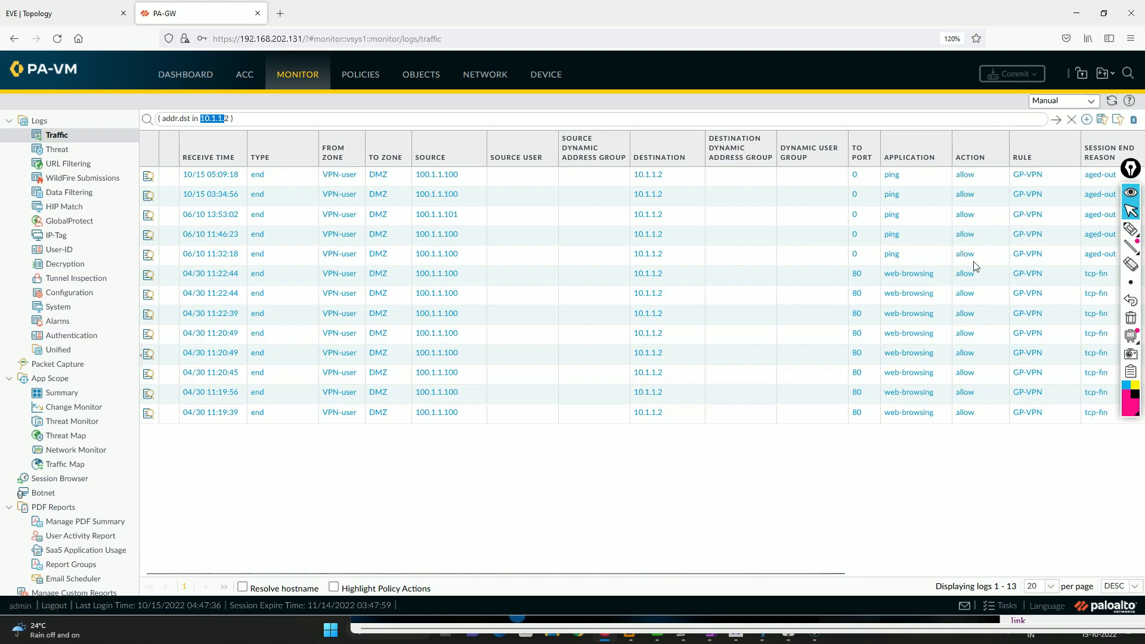
click(65, 207)
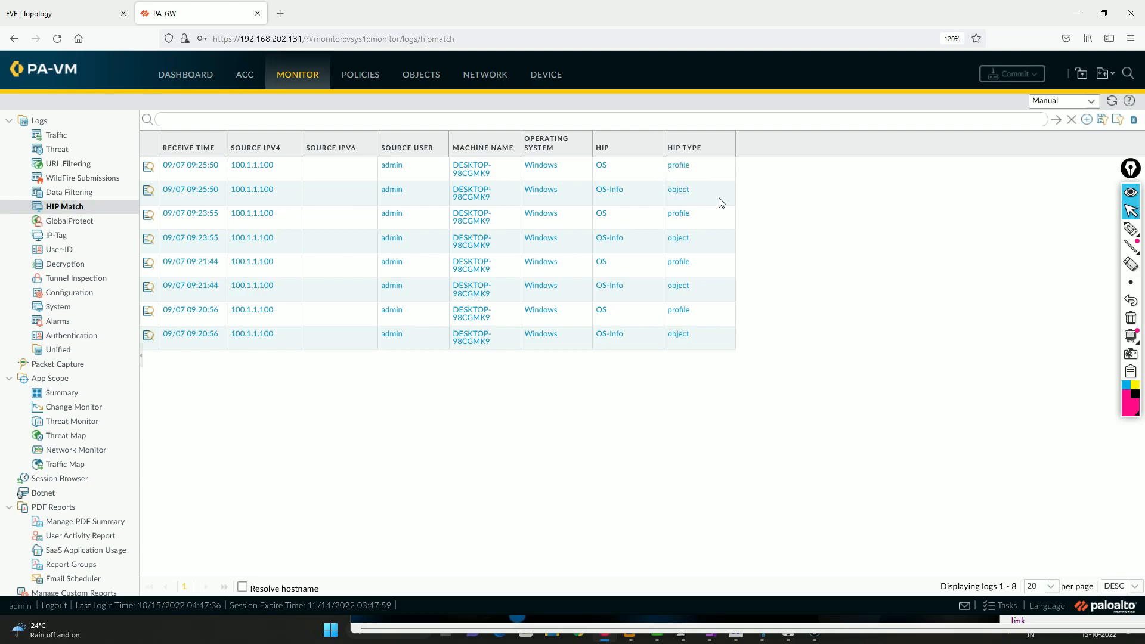
click(148, 166)
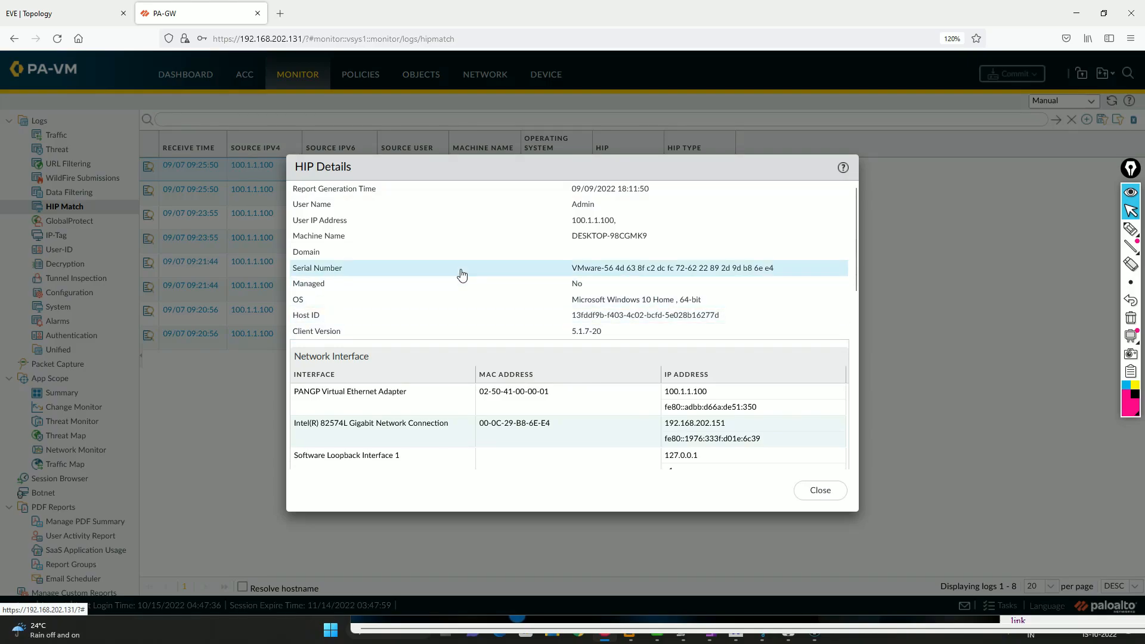
scroll(462, 276, down, 5)
scroll(463, 275, down, 3)
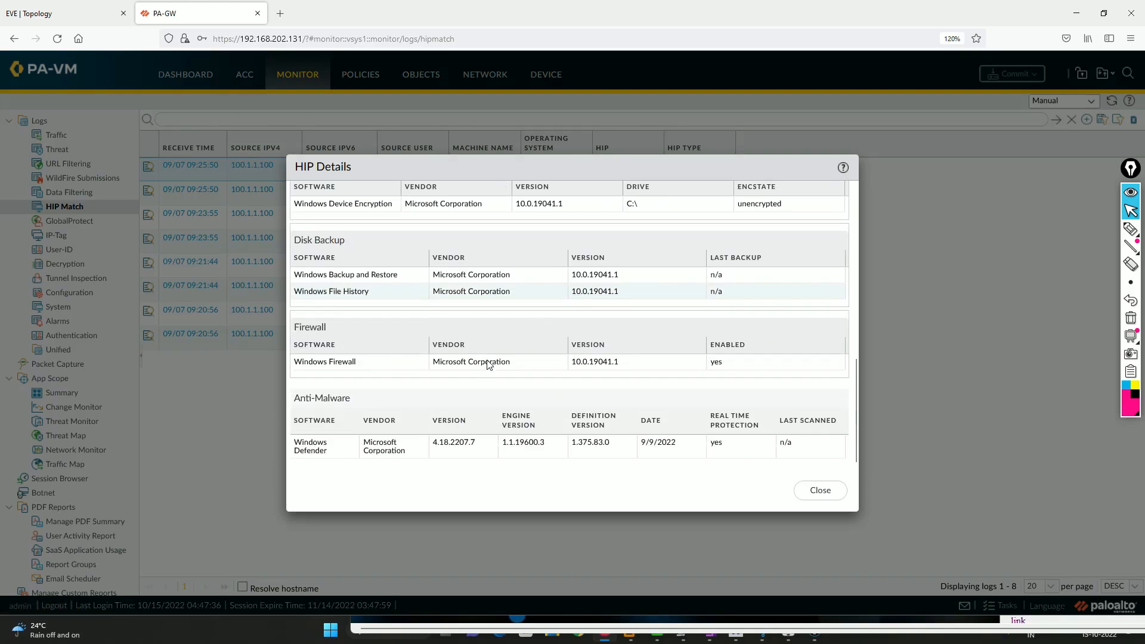
scroll(489, 365, up, 3)
scroll(489, 365, up, 3)
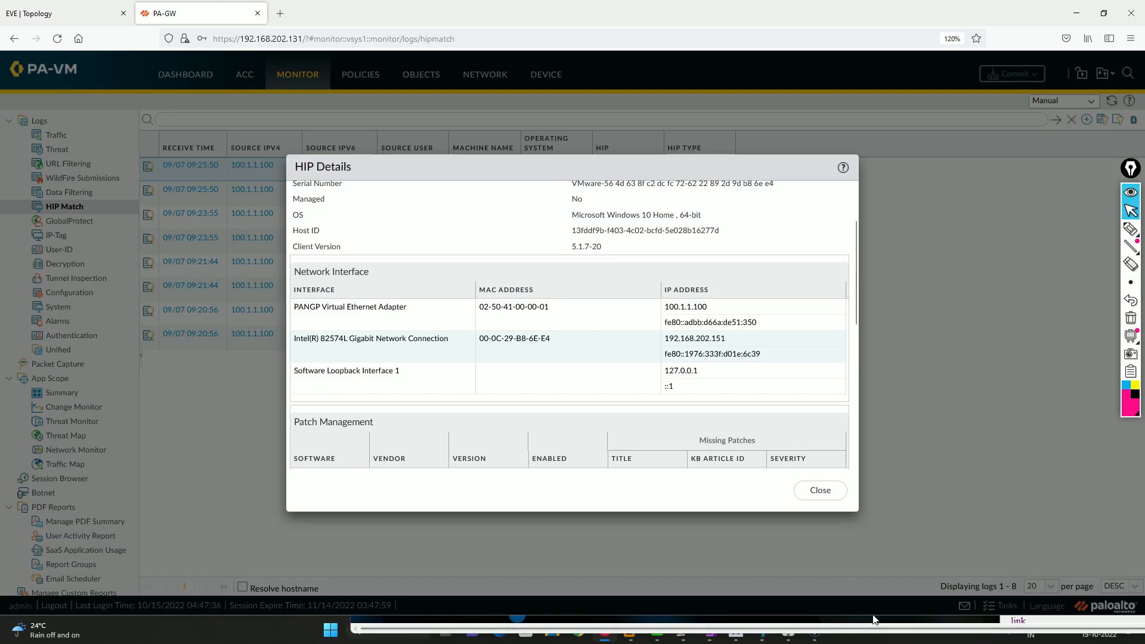
Switch to the Win machine's console in a resizable window and dismiss the GlobalProtect notification from GP-GW
click(863, 634)
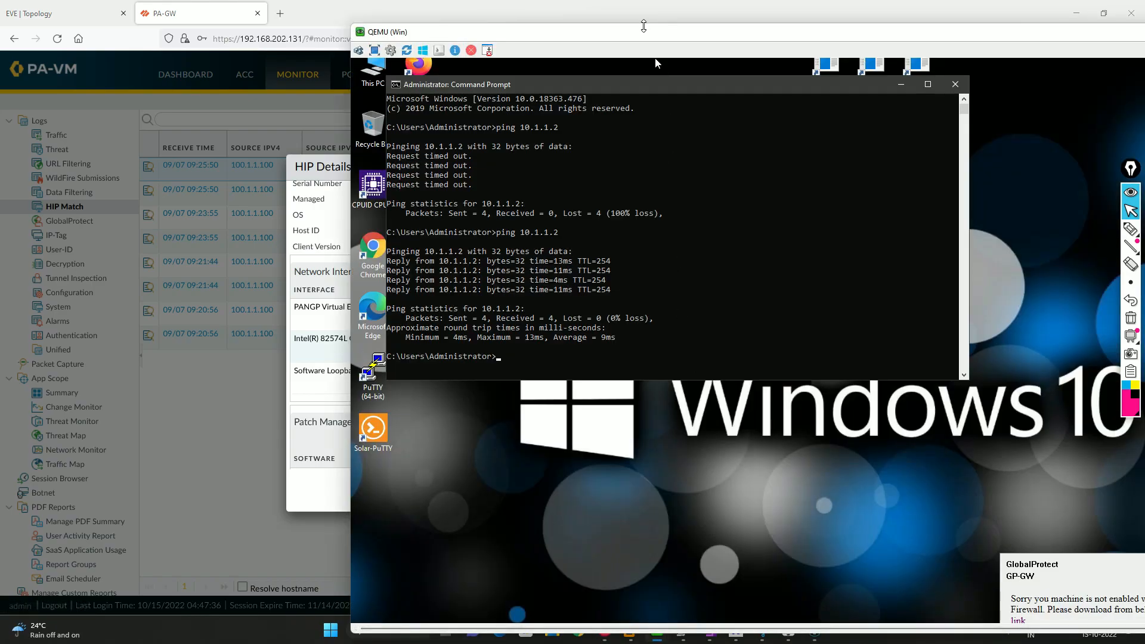
double_click(643, 37)
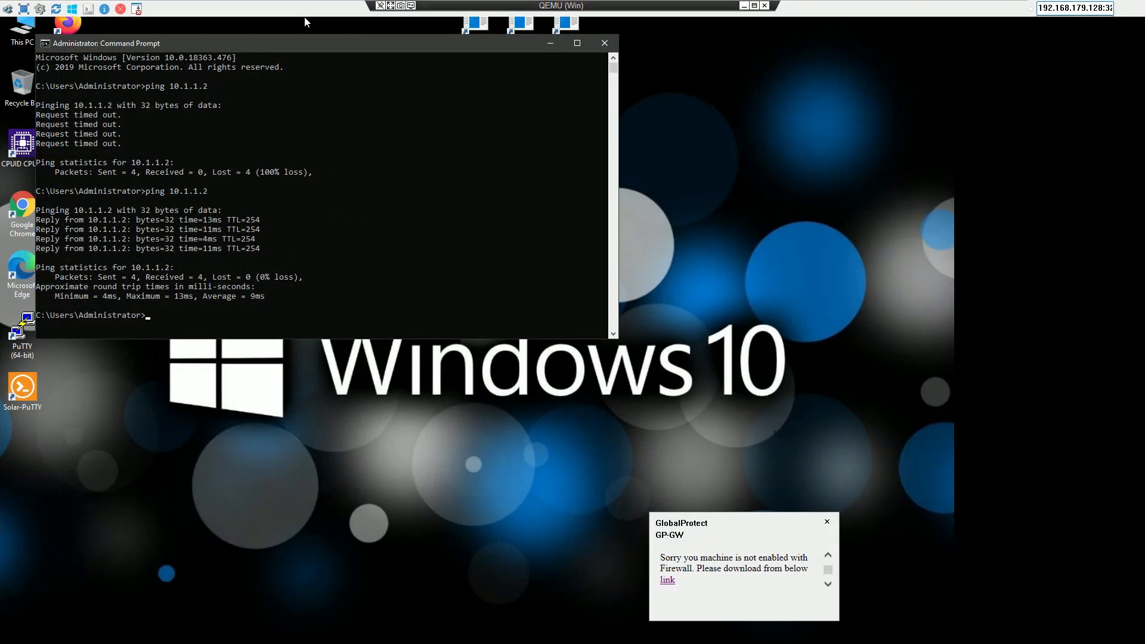
click(754, 6)
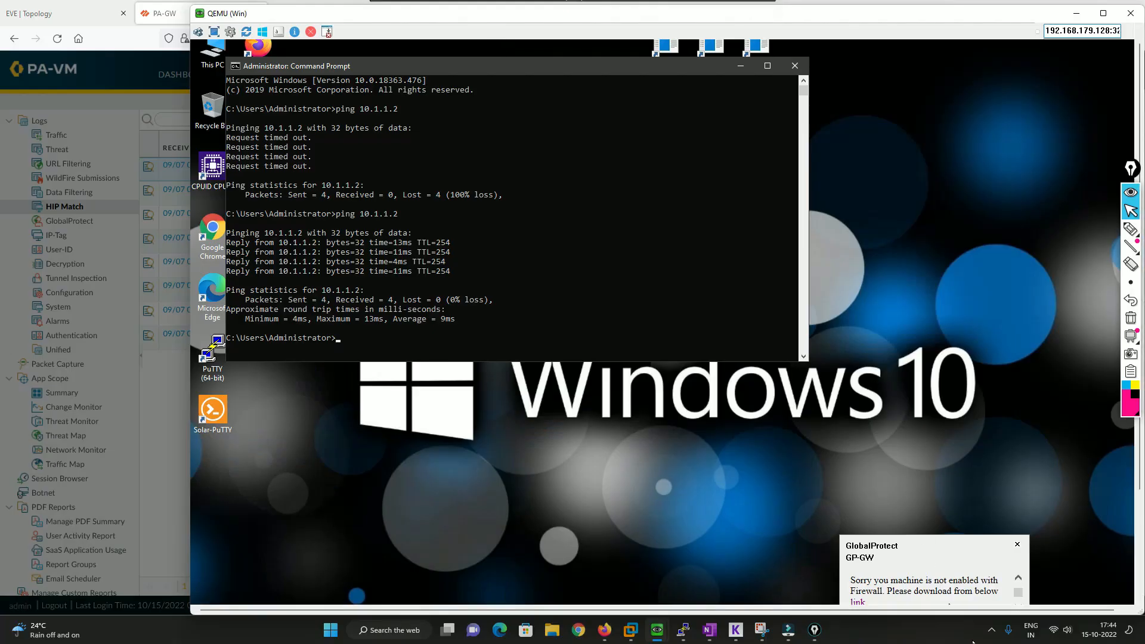
scroll(1074, 471, down, 3)
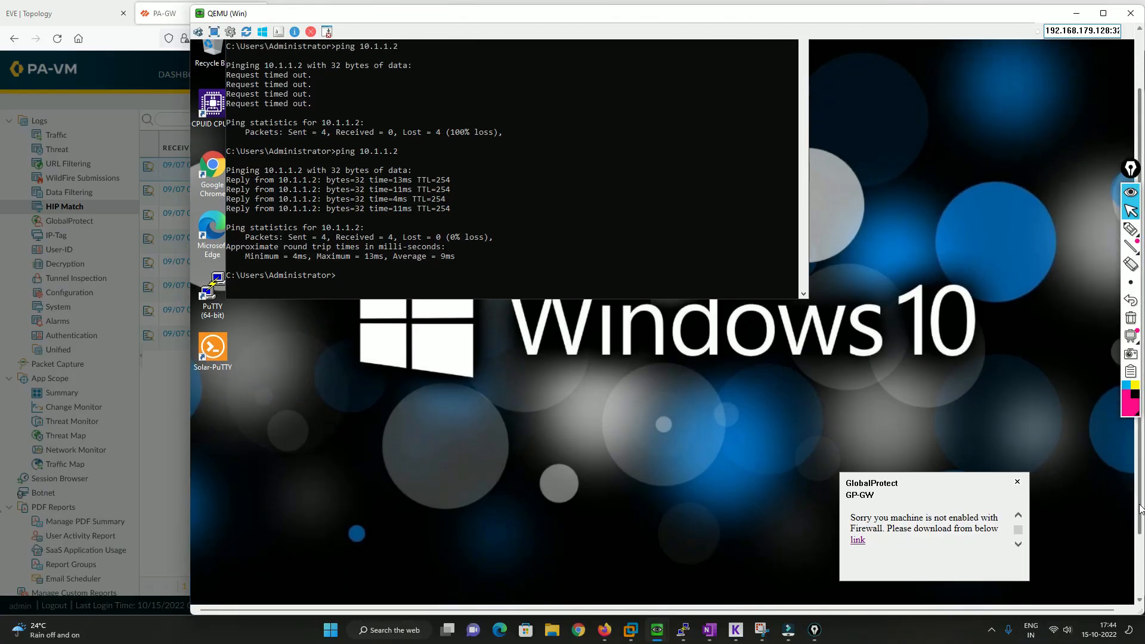
click(1017, 408)
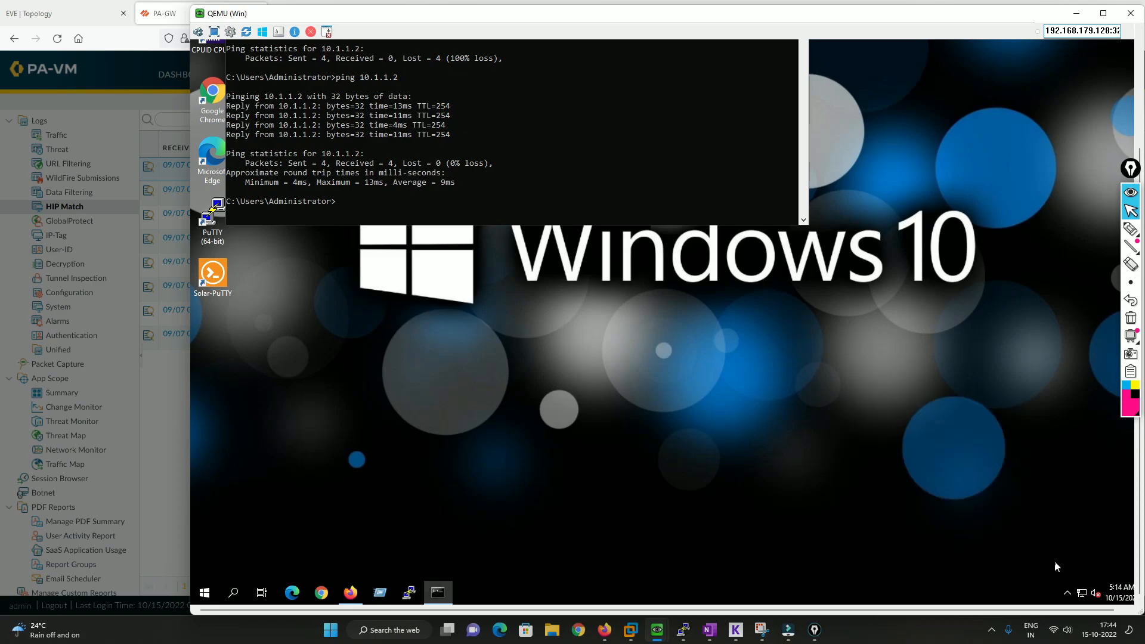
Open the settings of the GlobalProtect client on the Win machine
click(1066, 592)
click(1072, 564)
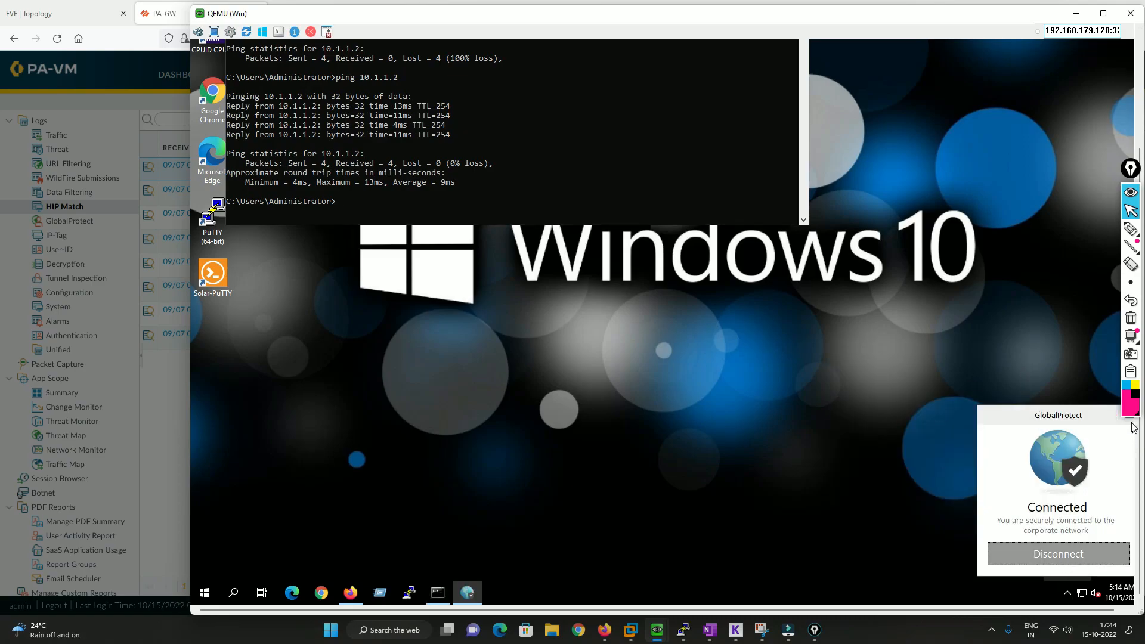
drag(1130, 170, 1132, 91)
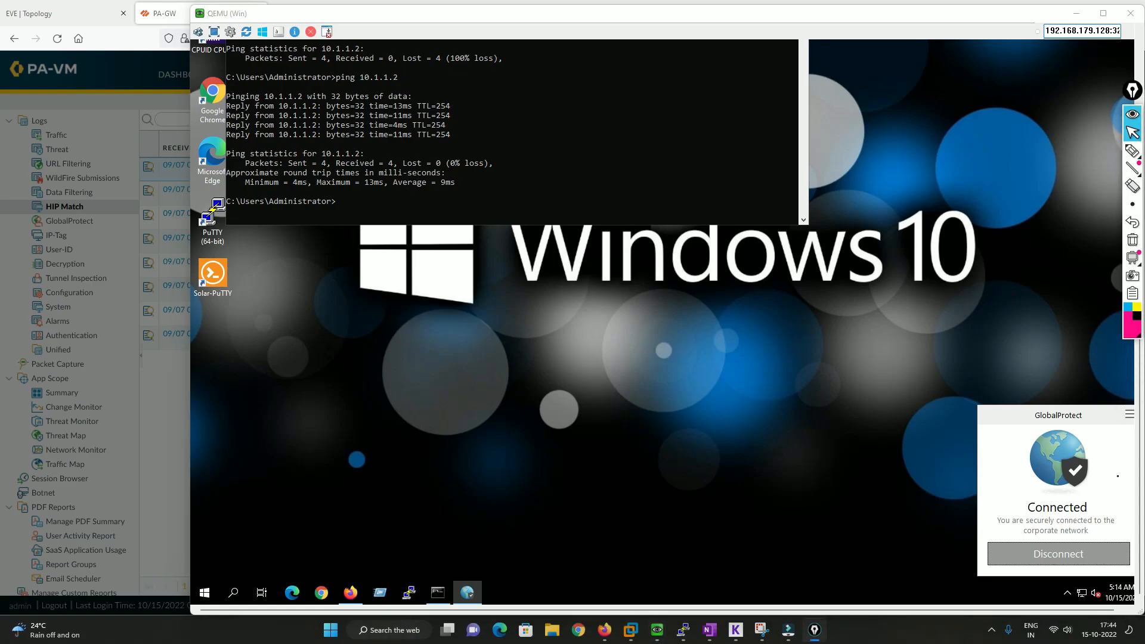
click(1130, 415)
click(1051, 417)
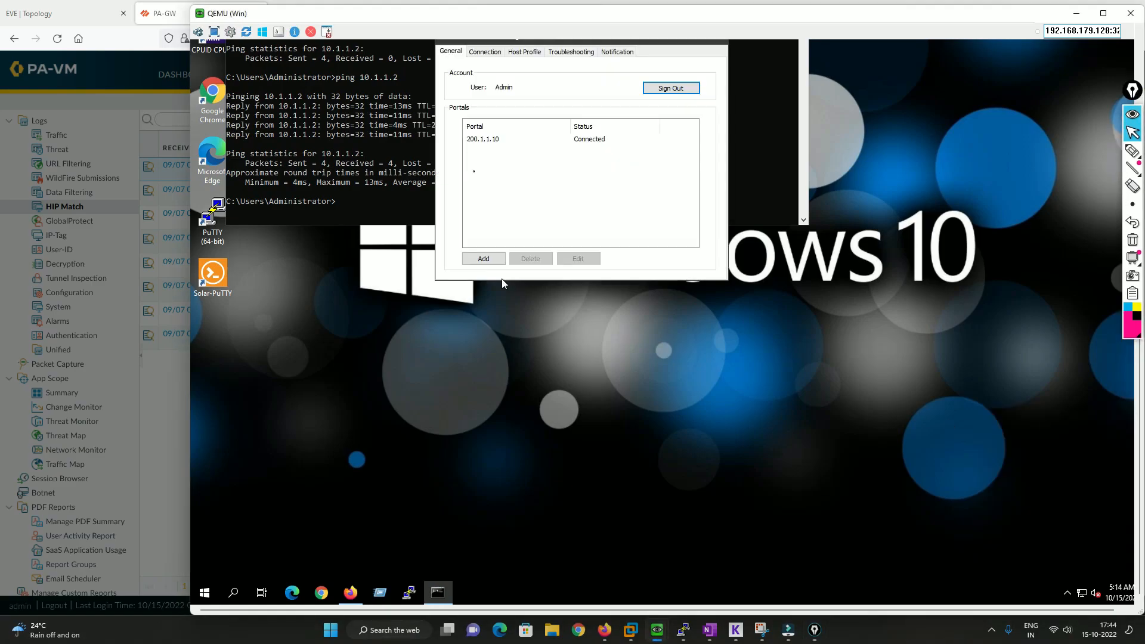
Examine the client's GlobalProtect host profile, covering OS, host name, network interfaces, anti-malware and disk-backup entries
click(526, 52)
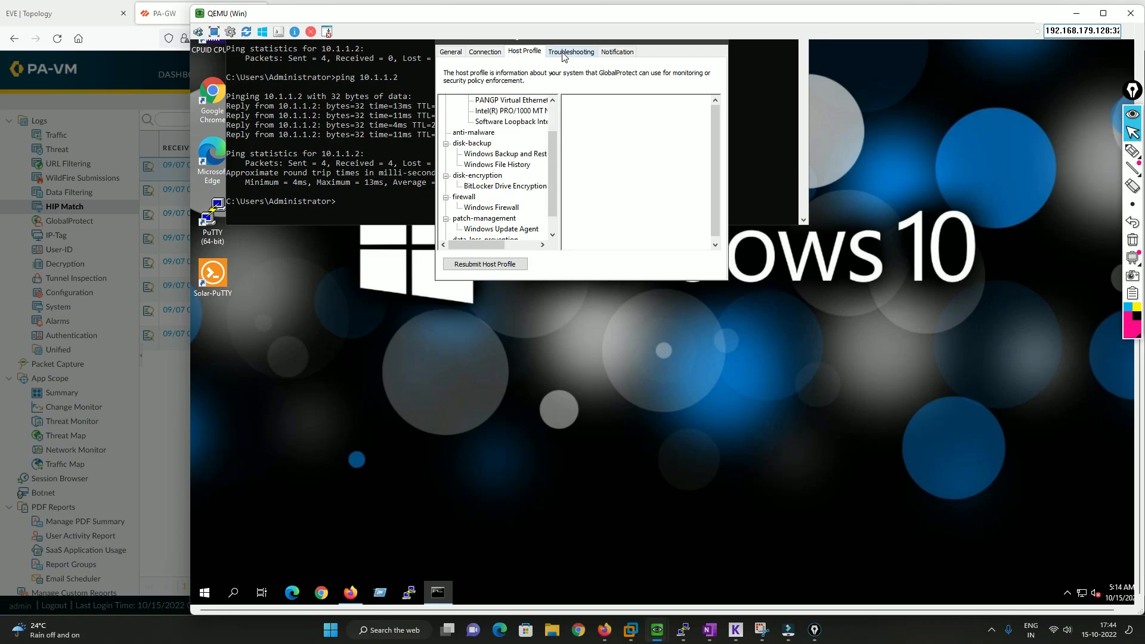
scroll(511, 164, up, 2)
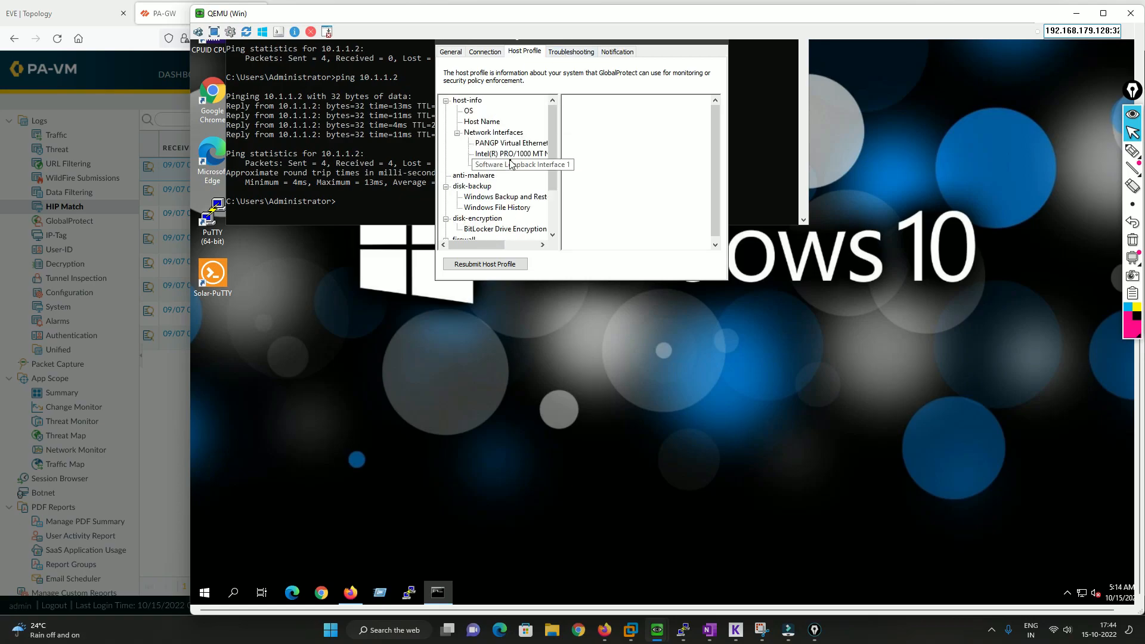
click(469, 112)
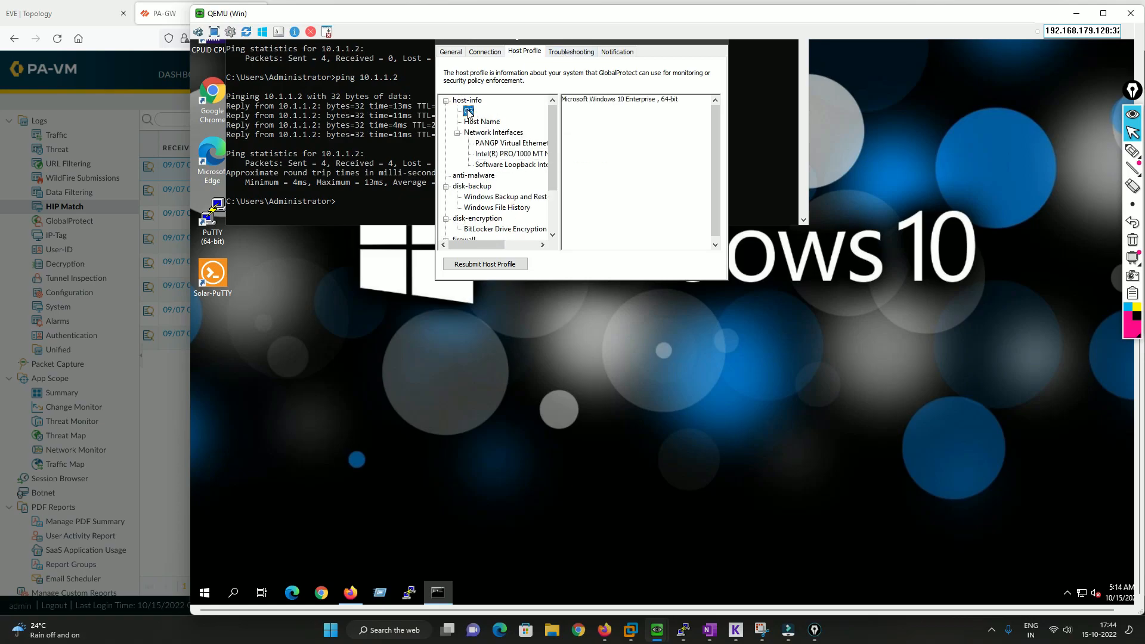
click(482, 122)
click(483, 135)
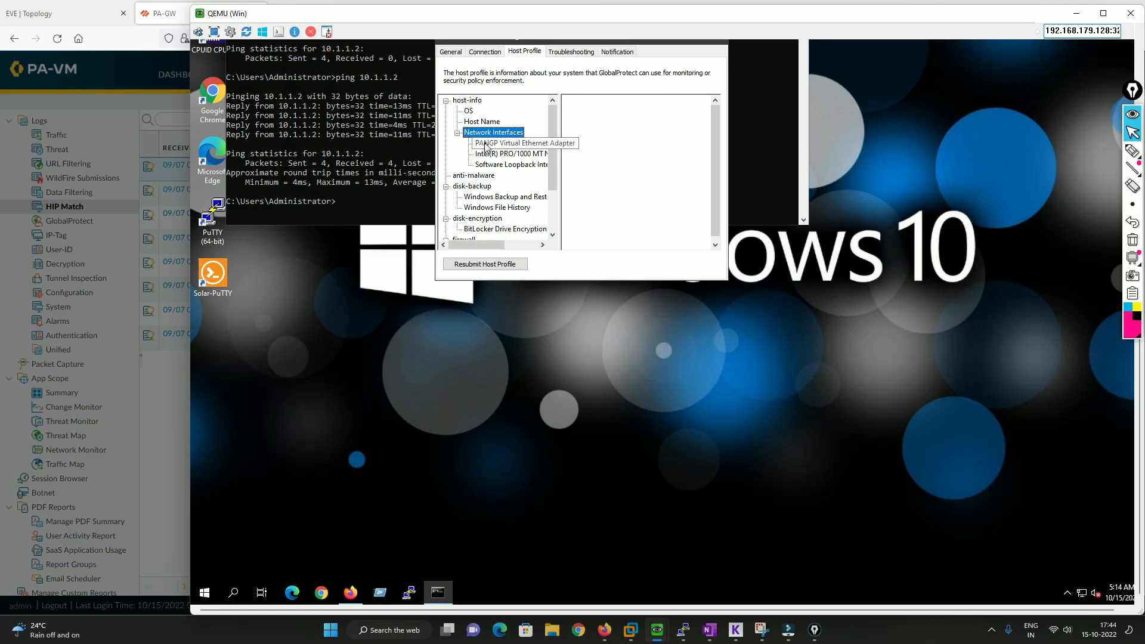
click(485, 144)
click(488, 155)
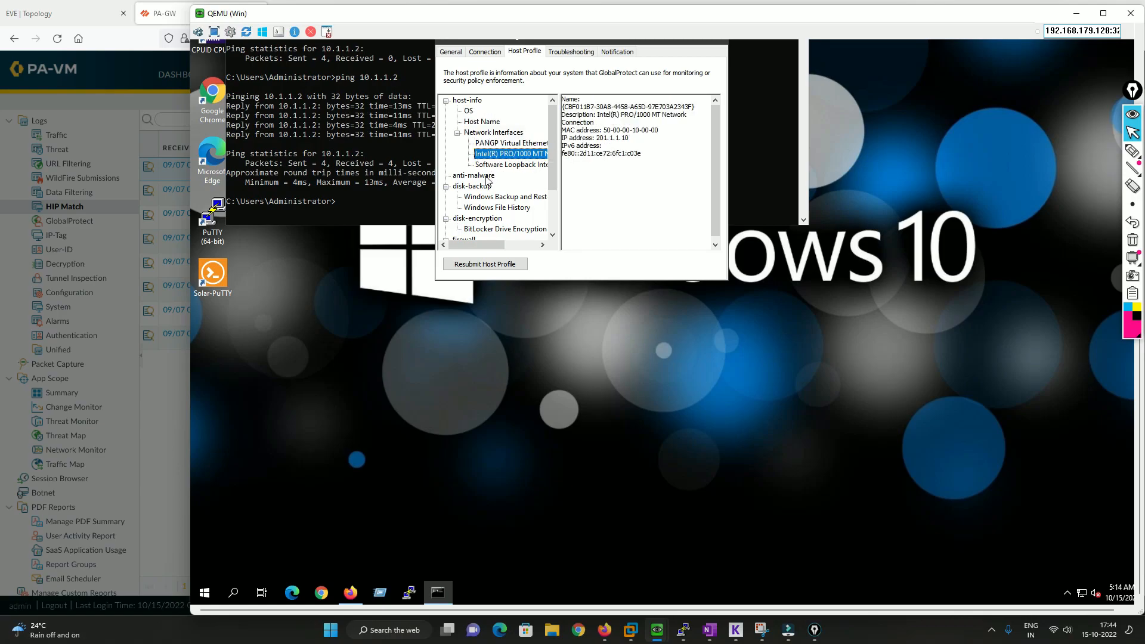
click(486, 176)
click(483, 187)
click(484, 197)
click(484, 208)
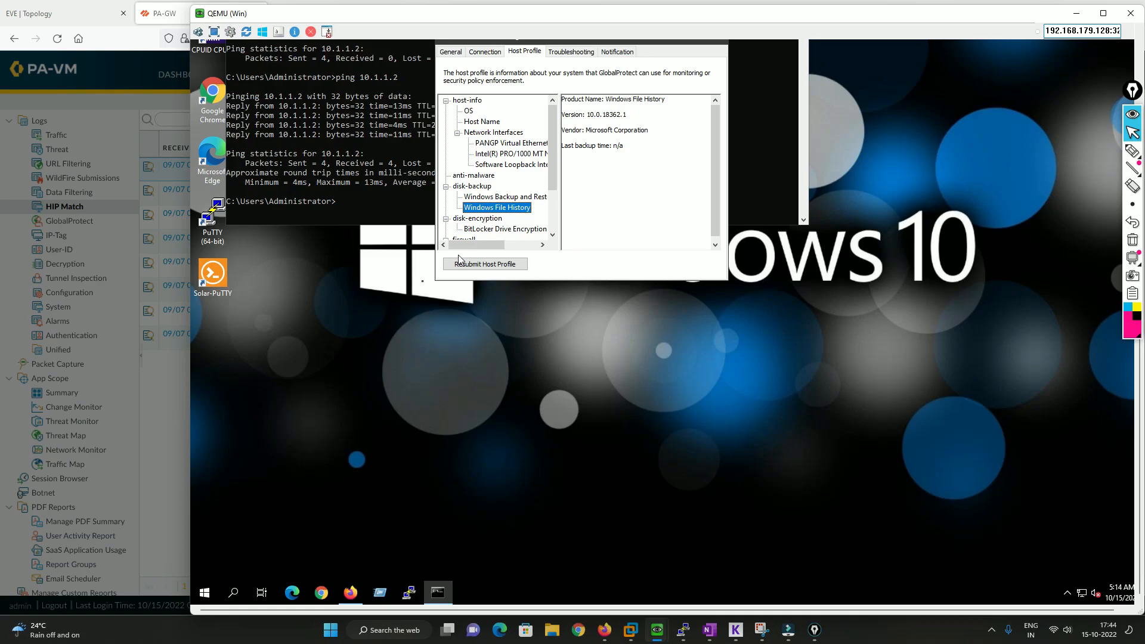
Return to the firewall's HIP Details report and review its host information, disk backup, firewall and anti-malware sections
click(145, 409)
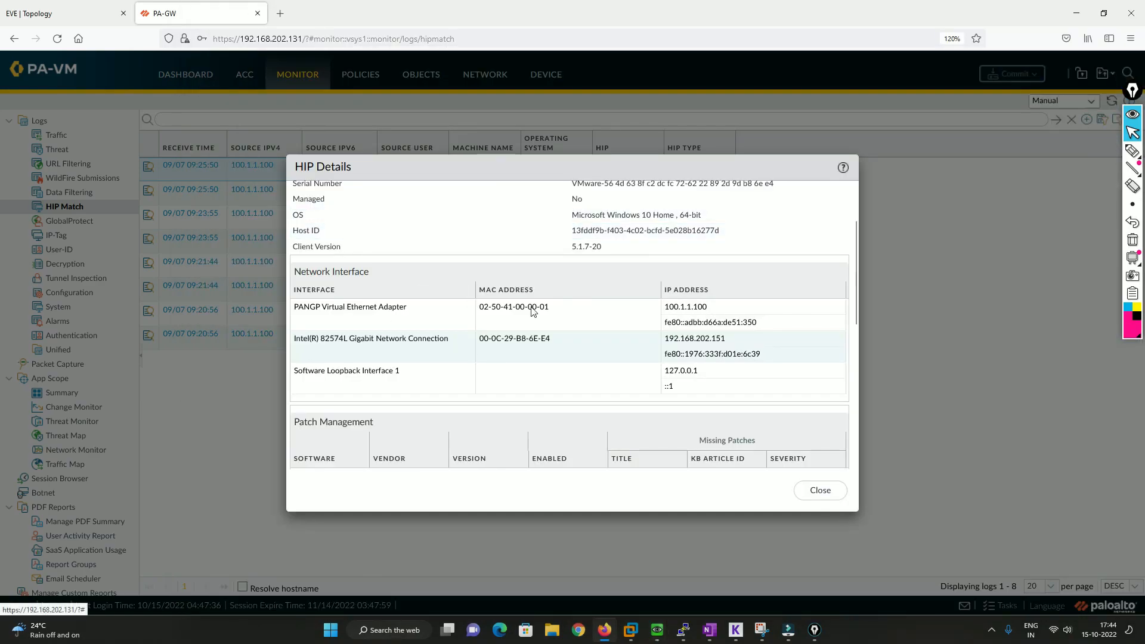
scroll(532, 312, up, 2)
scroll(532, 312, down, 8)
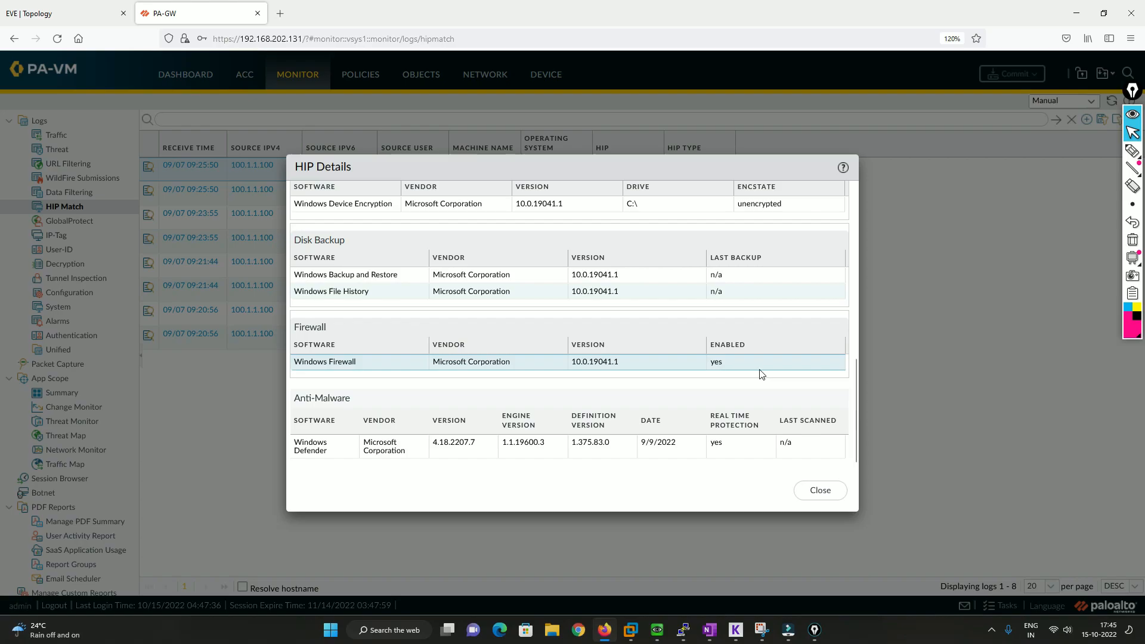
scroll(761, 375, up, 8)
scroll(767, 375, up, 3)
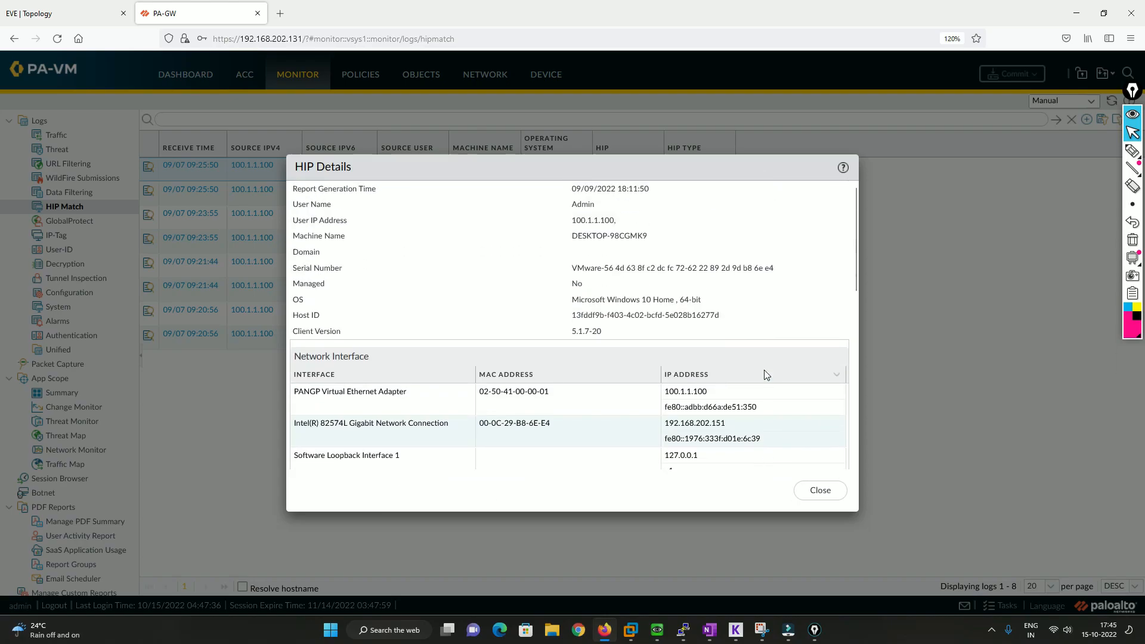
key(ctrl+shift+3)
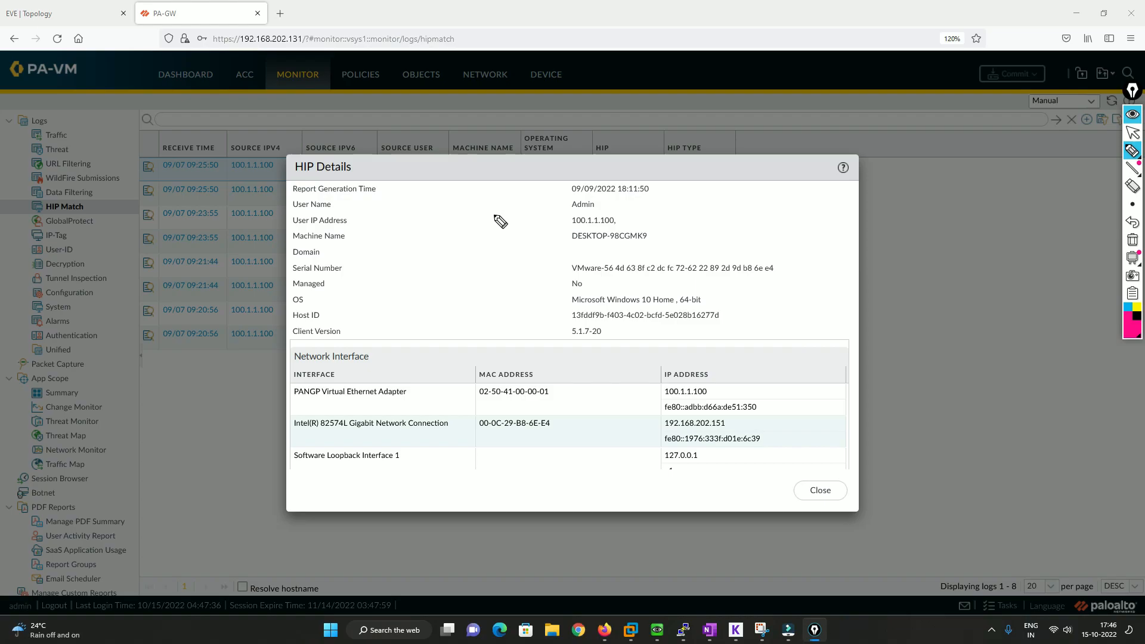
mouse_move(488, 202)
mouse_down()
mouse_move(490, 220)
mouse_move(499, 209)
mouse_up()
mouse_move(454, 253)
mouse_down()
mouse_move(456, 265)
mouse_move(472, 262)
mouse_move(537, 226)
mouse_up()
click(462, 247)
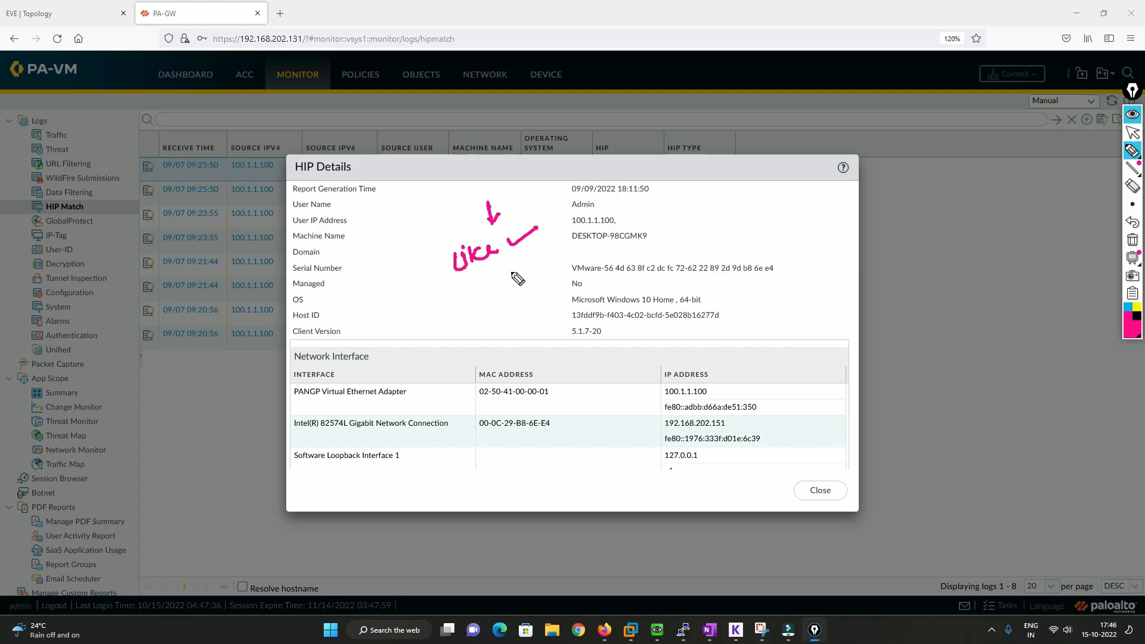
mouse_move(446, 300)
mouse_down()
mouse_move(464, 307)
mouse_move(541, 260)
mouse_up()
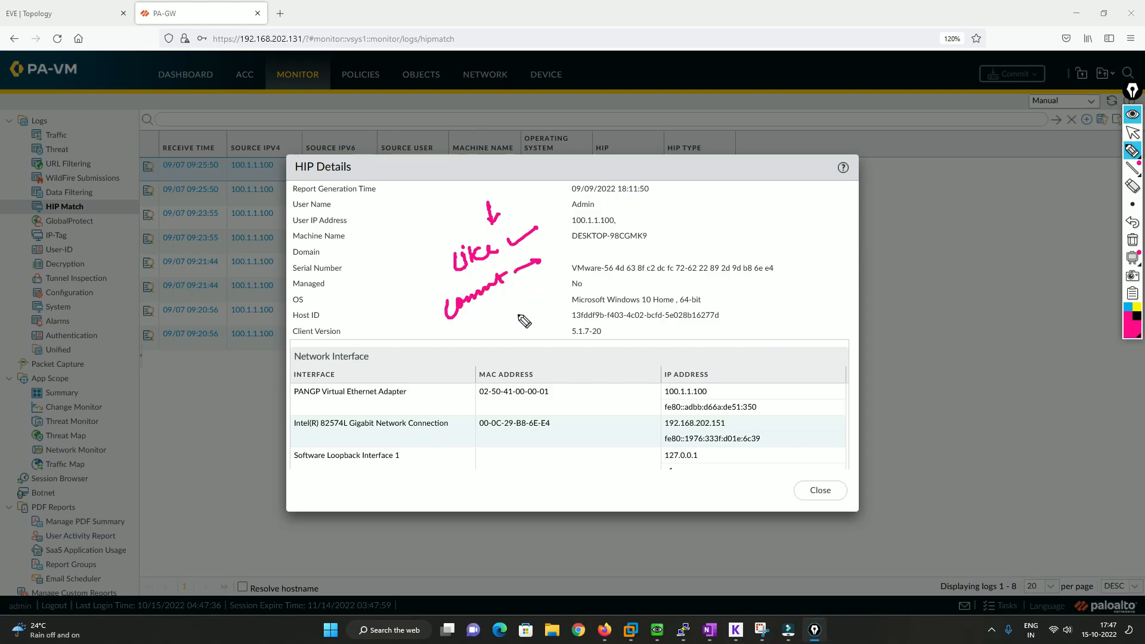
mouse_move(495, 305)
mouse_down()
mouse_move(502, 351)
mouse_move(520, 329)
mouse_move(535, 337)
mouse_move(559, 325)
mouse_move(563, 356)
mouse_move(581, 345)
mouse_move(582, 379)
mouse_move(591, 372)
mouse_up()
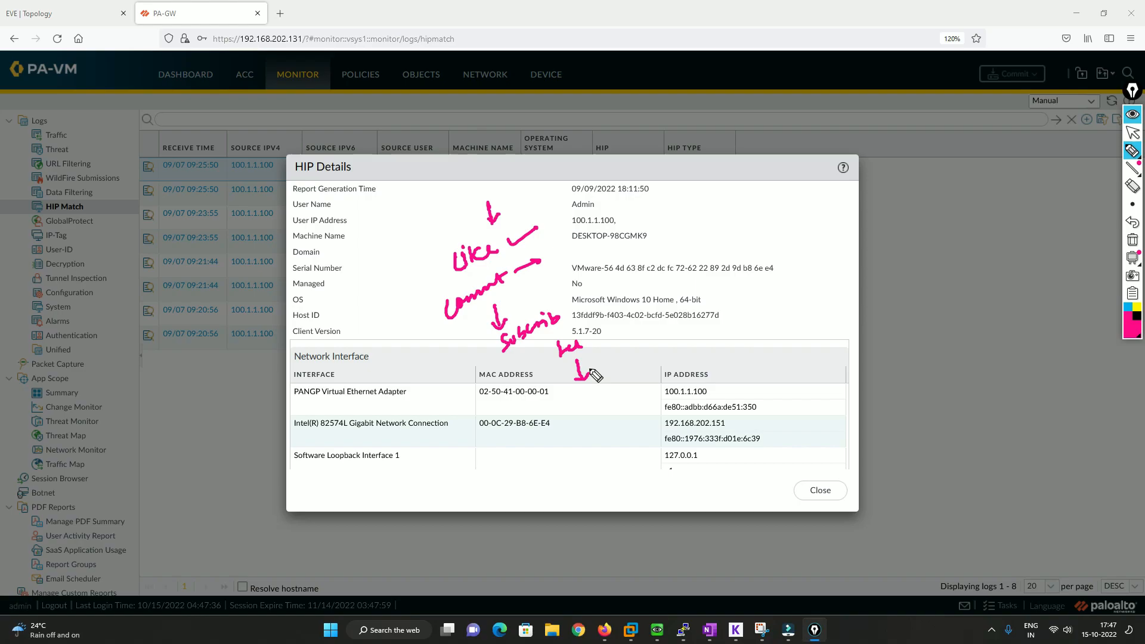